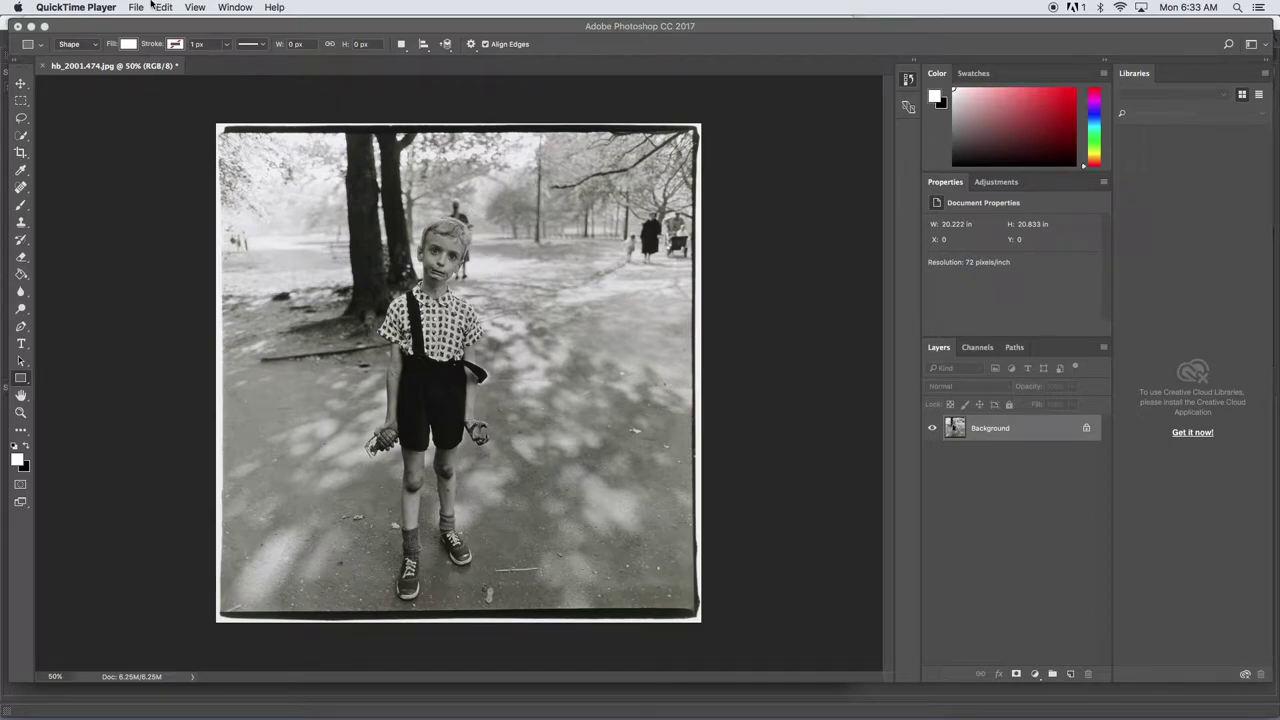
Check the photo's image size in pixels without changing anything
left_click(184, 28)
left_click(184, 8)
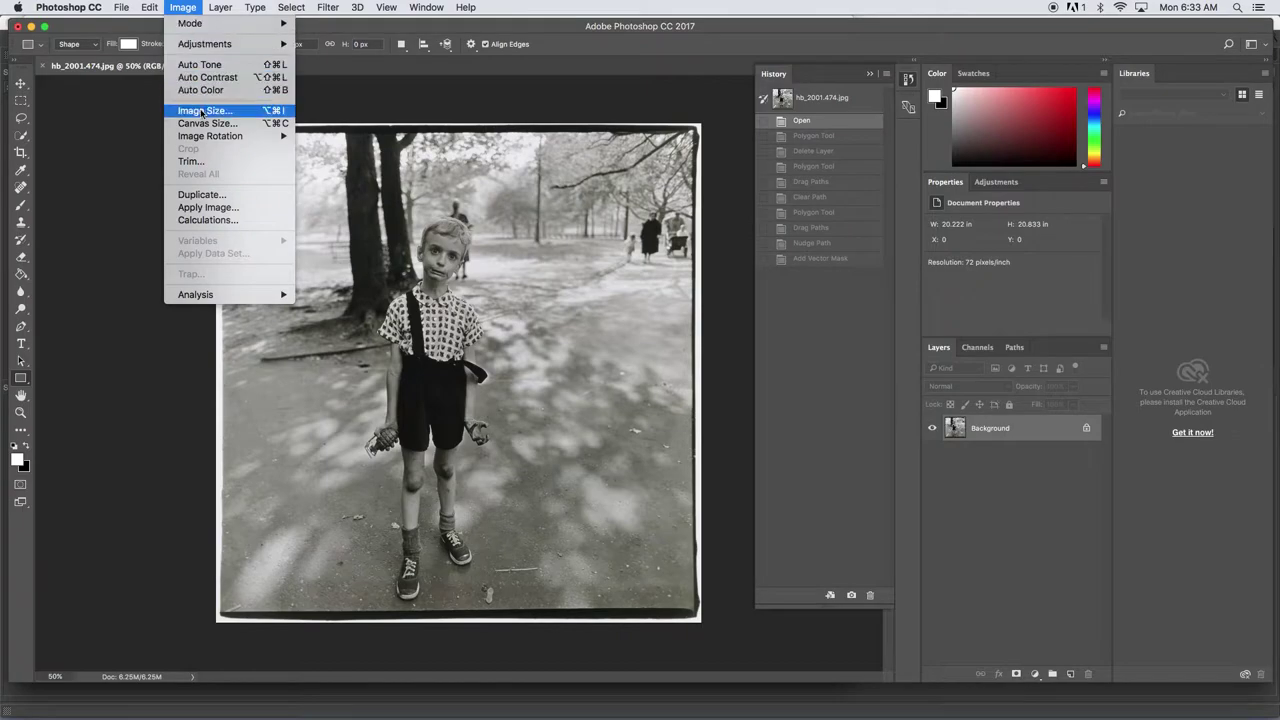
left_click(200, 109)
left_click(767, 325)
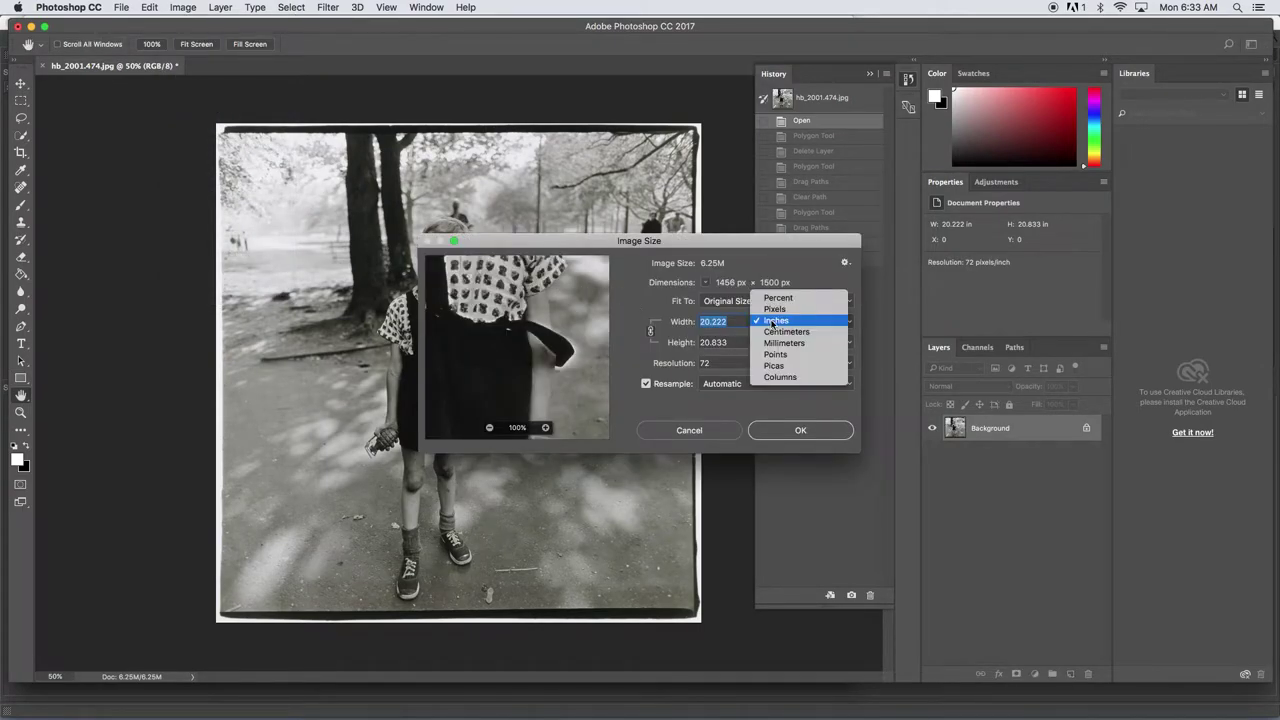
left_click(775, 306)
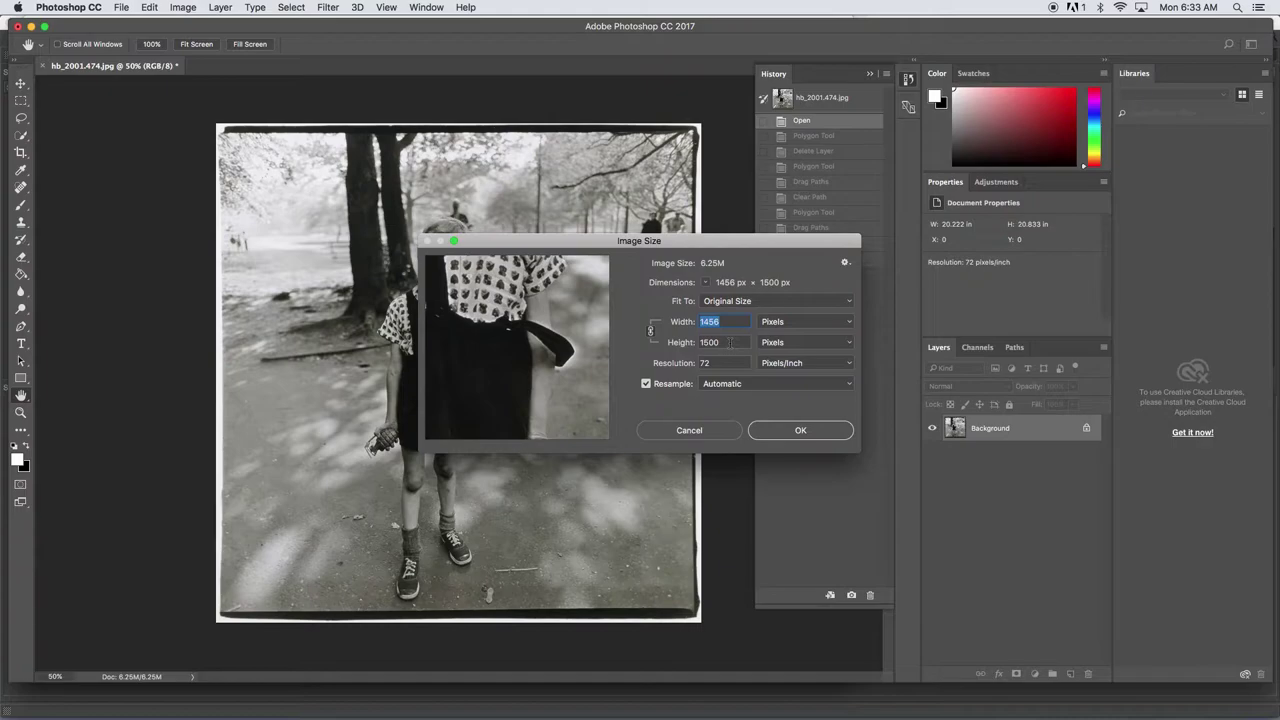
left_click(709, 430)
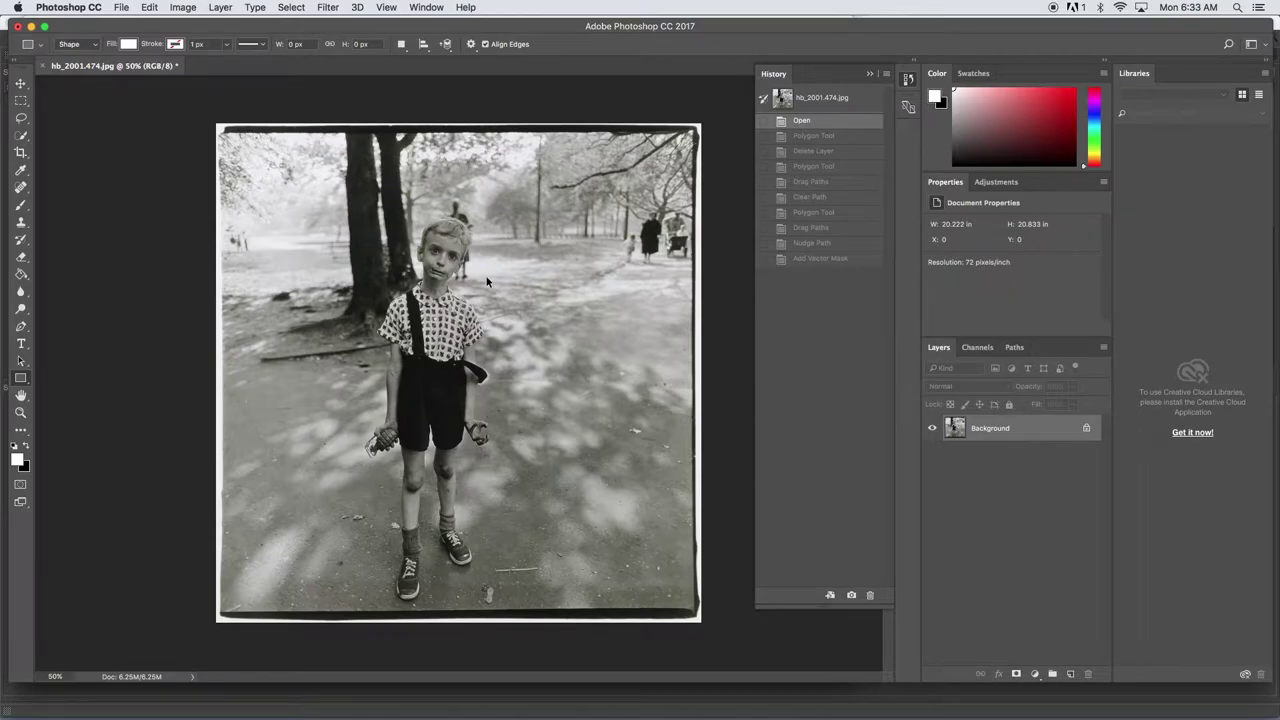
Choose the Polygon Tool with 3 sides and set its mode to Path
key("super+Tab")
key("super+Tab")
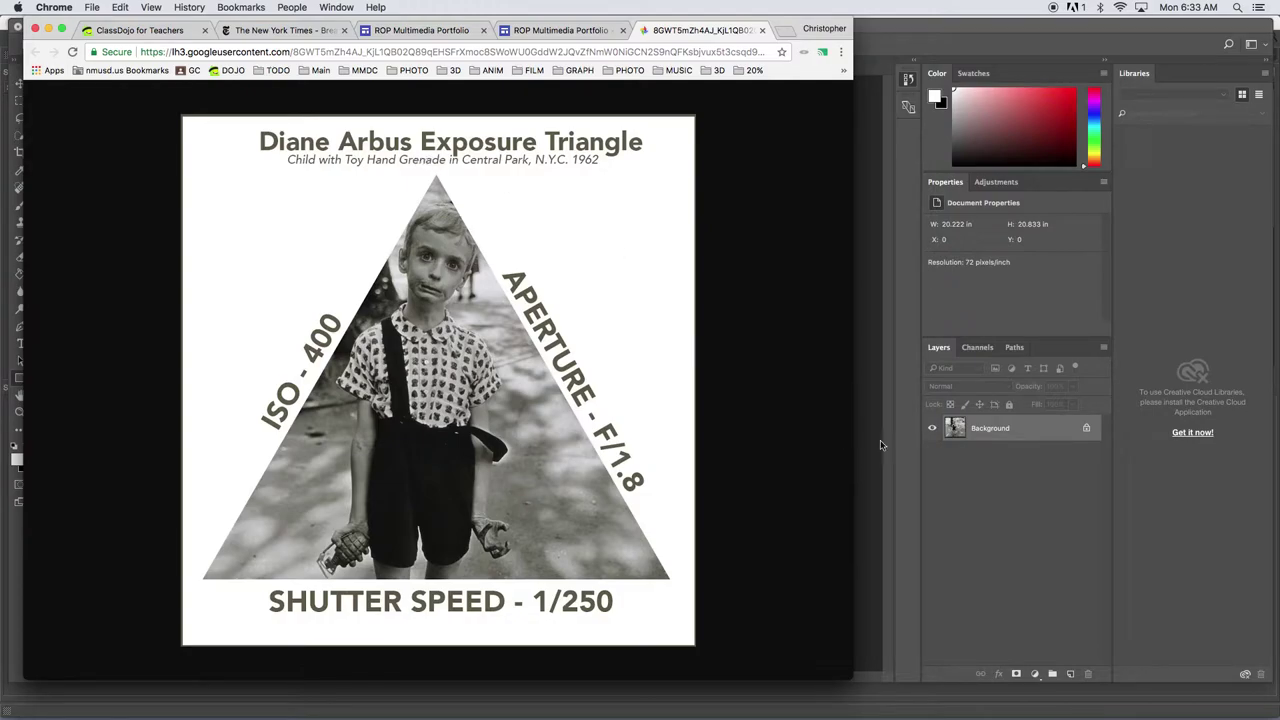
left_click(944, 465)
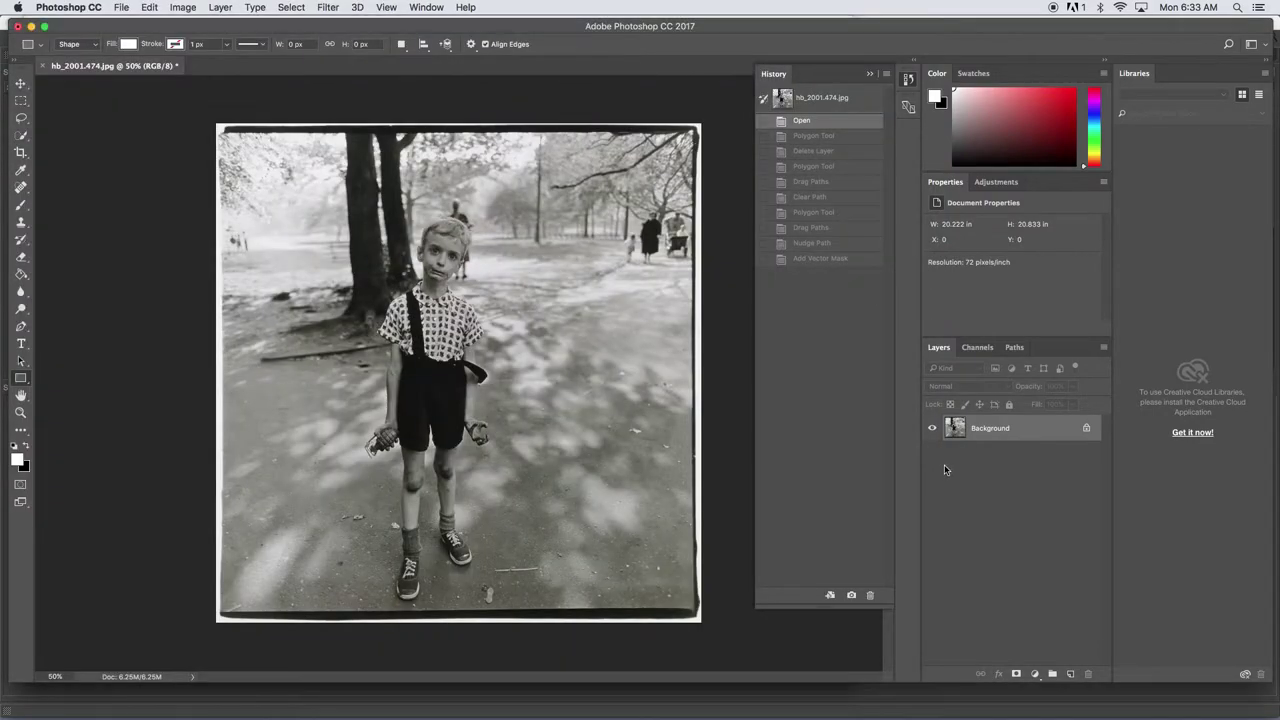
left_click(20, 379)
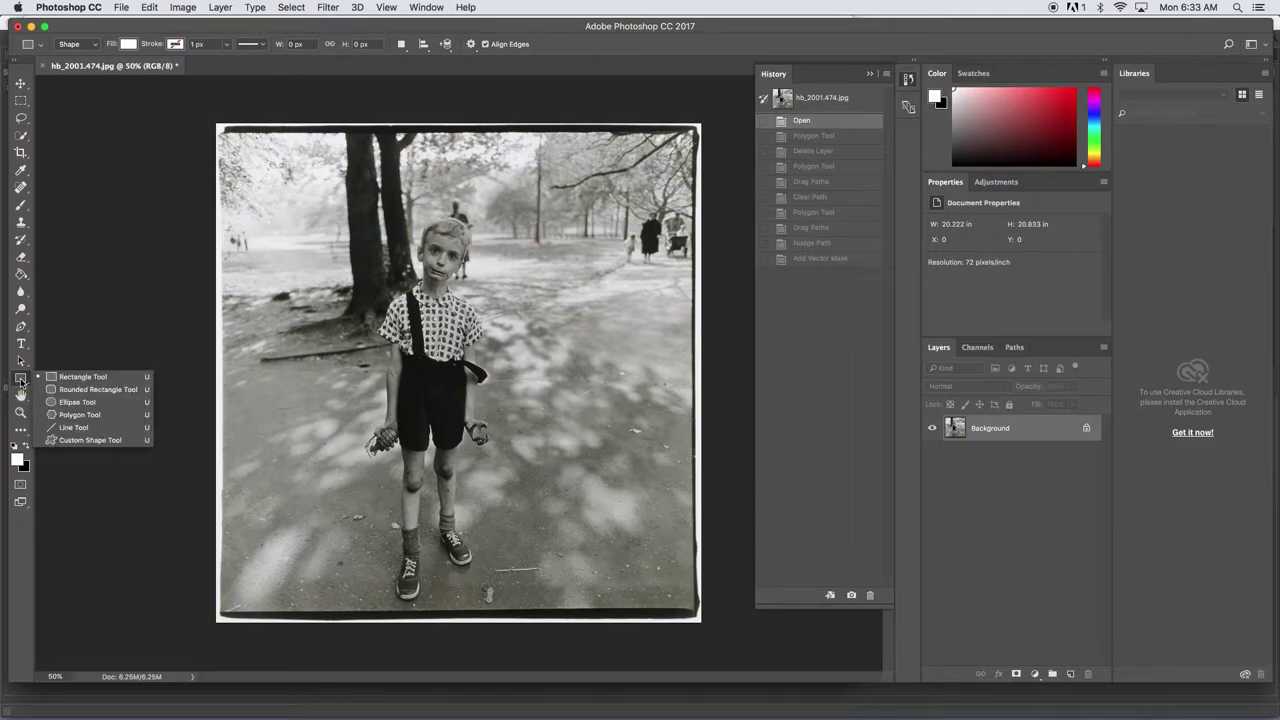
left_click(60, 415)
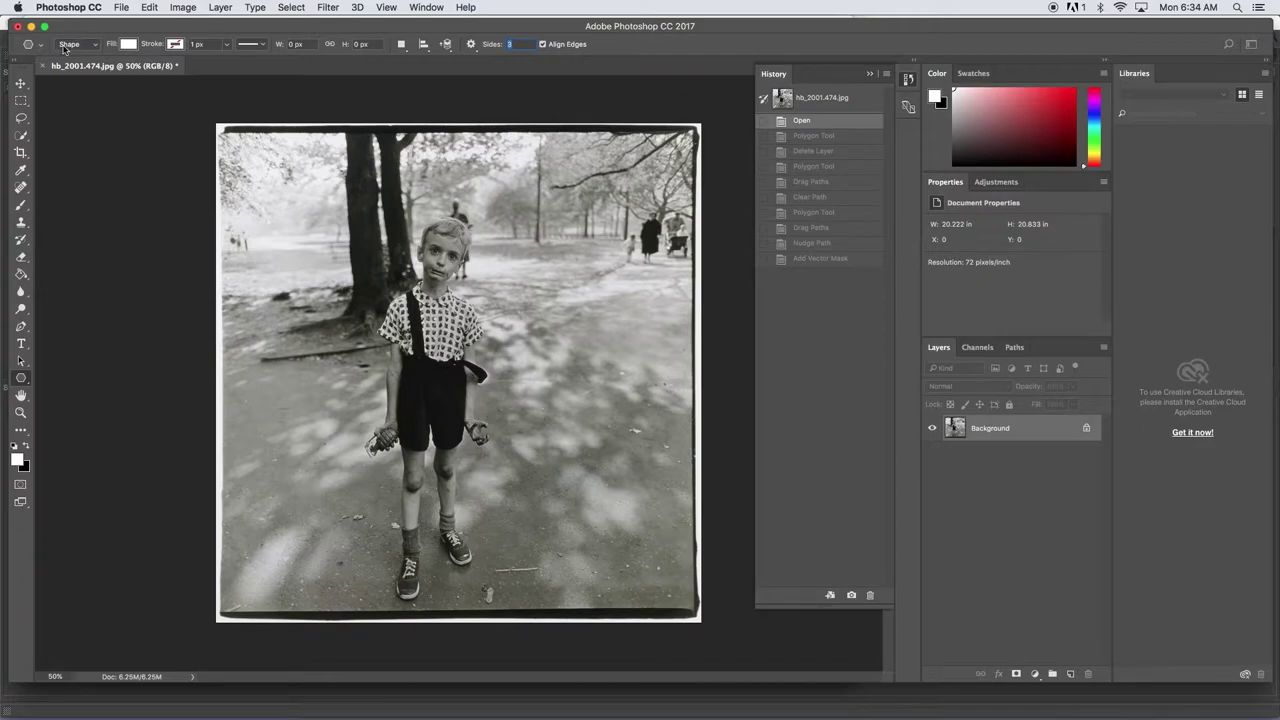
left_click(95, 46)
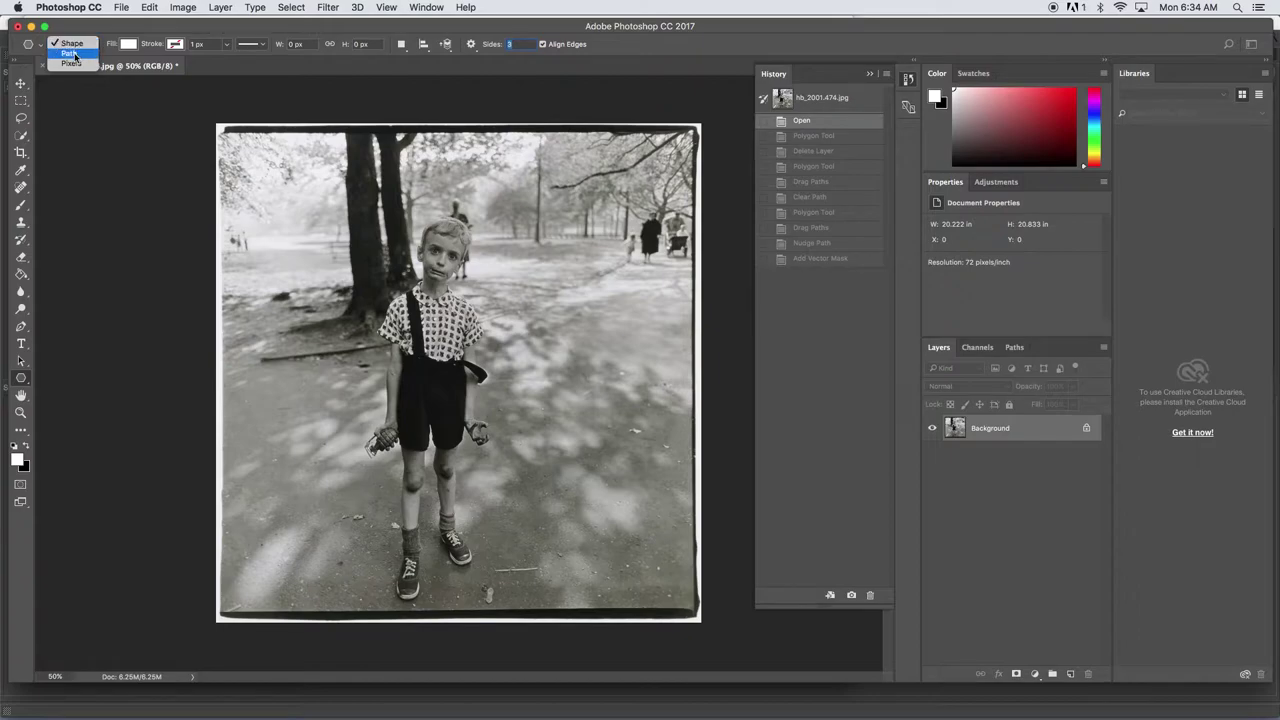
left_click(77, 55)
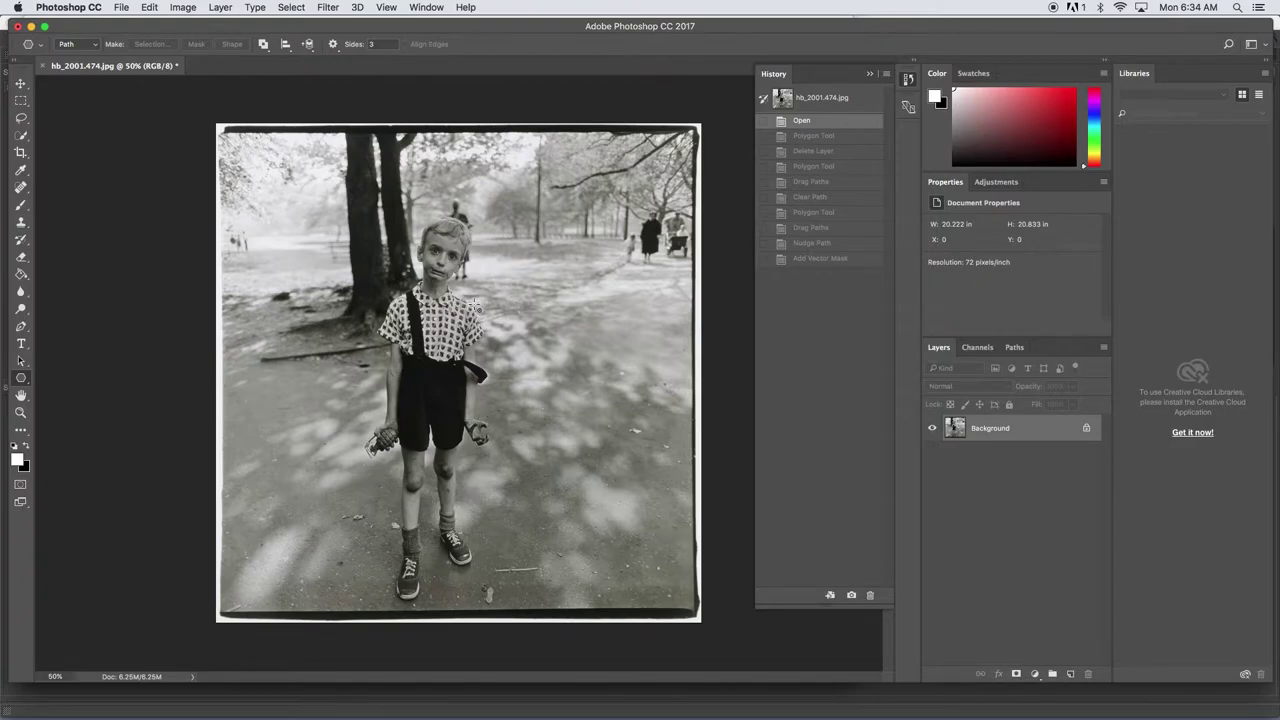
Draw a large triangular path over the boy, undoing and redrawing it bigger
left_click_drag(466, 404, 432, 210)
left_click_drag(448, 492, 446, 320)
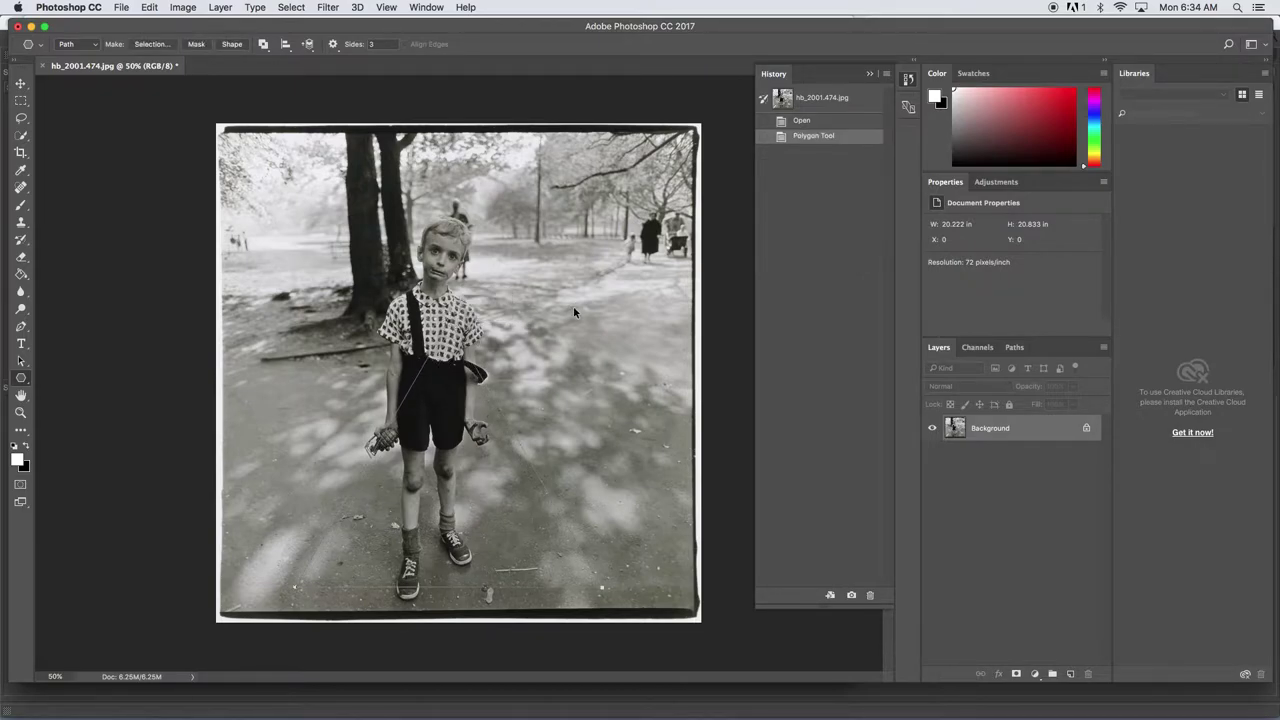
key("super+z")
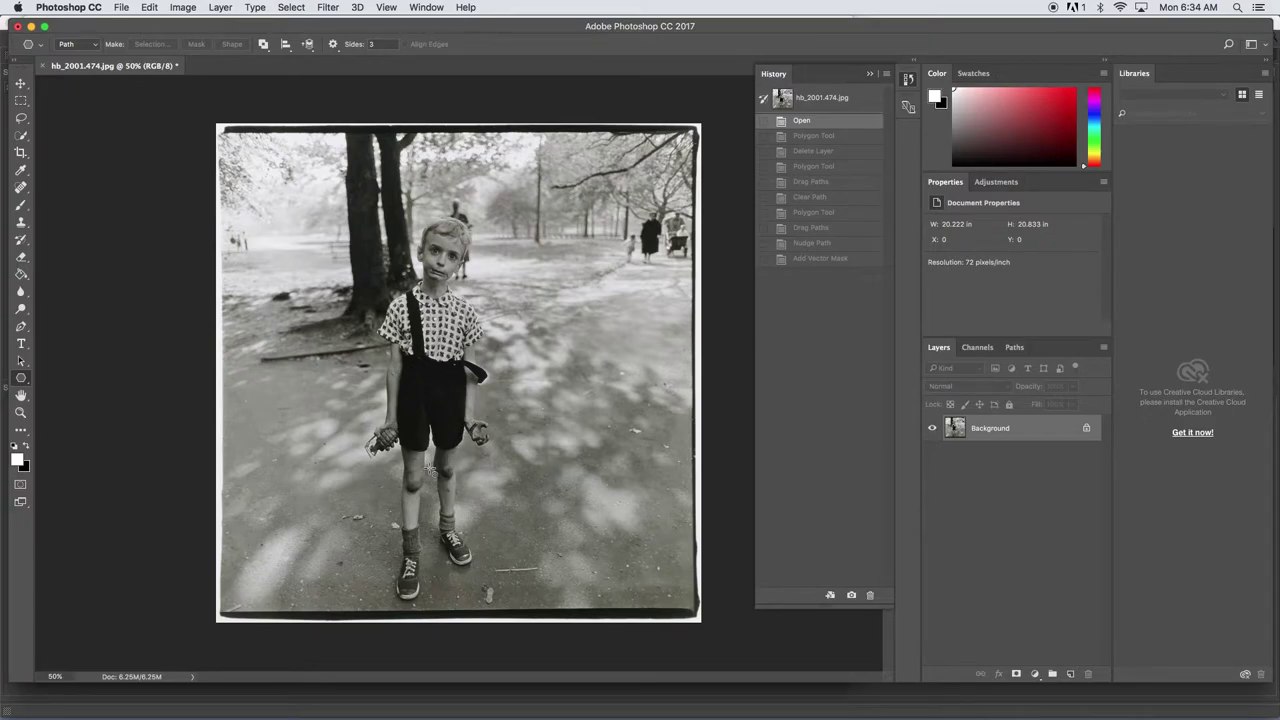
left_click_drag(430, 468, 424, 218)
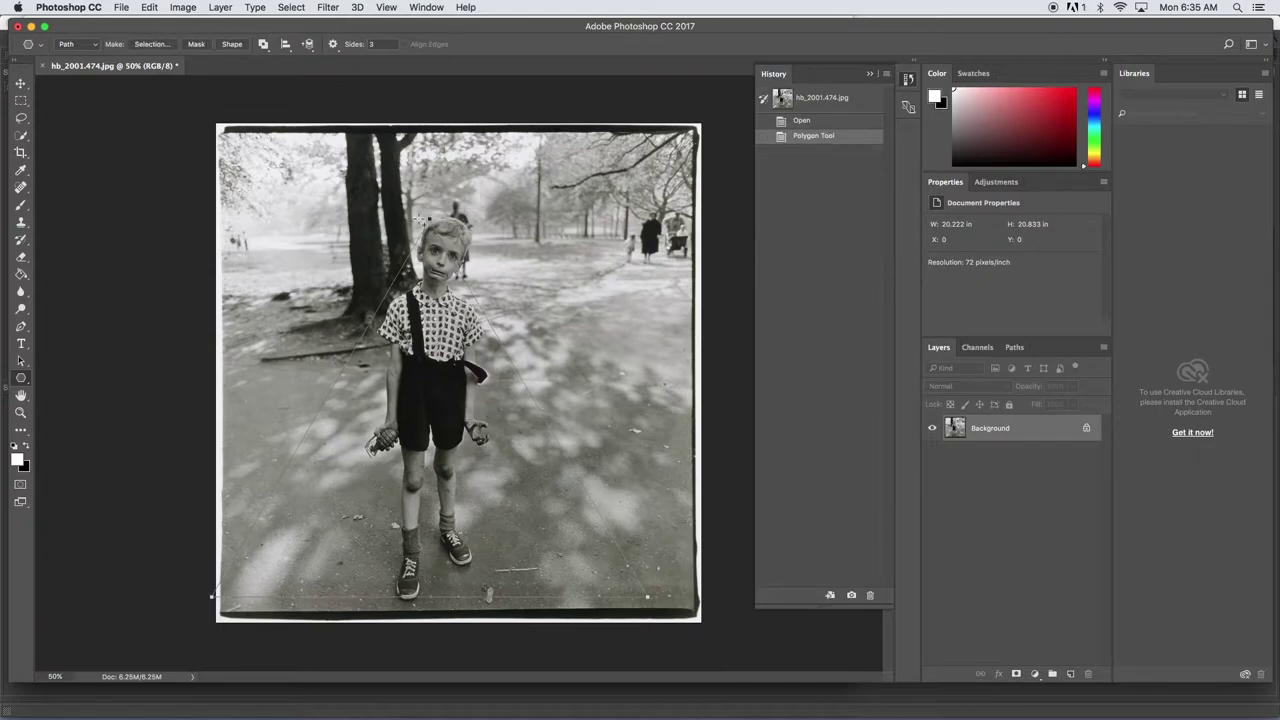
Drag the triangle path up and right so its apex sits just above the boy's head
left_click(21, 363)
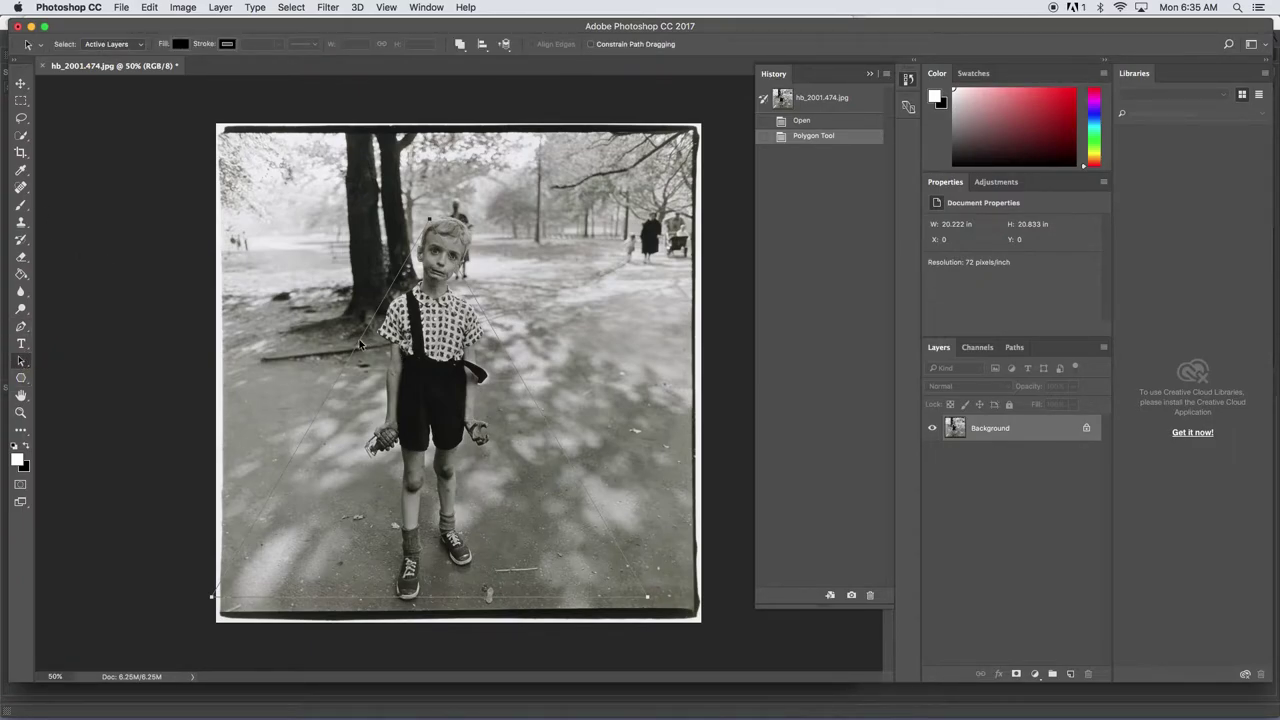
mouse_move(360, 344)
left_mouse_down()
mouse_move(395, 282)
mouse_move(410, 302)
mouse_move(376, 332)
left_mouse_up()
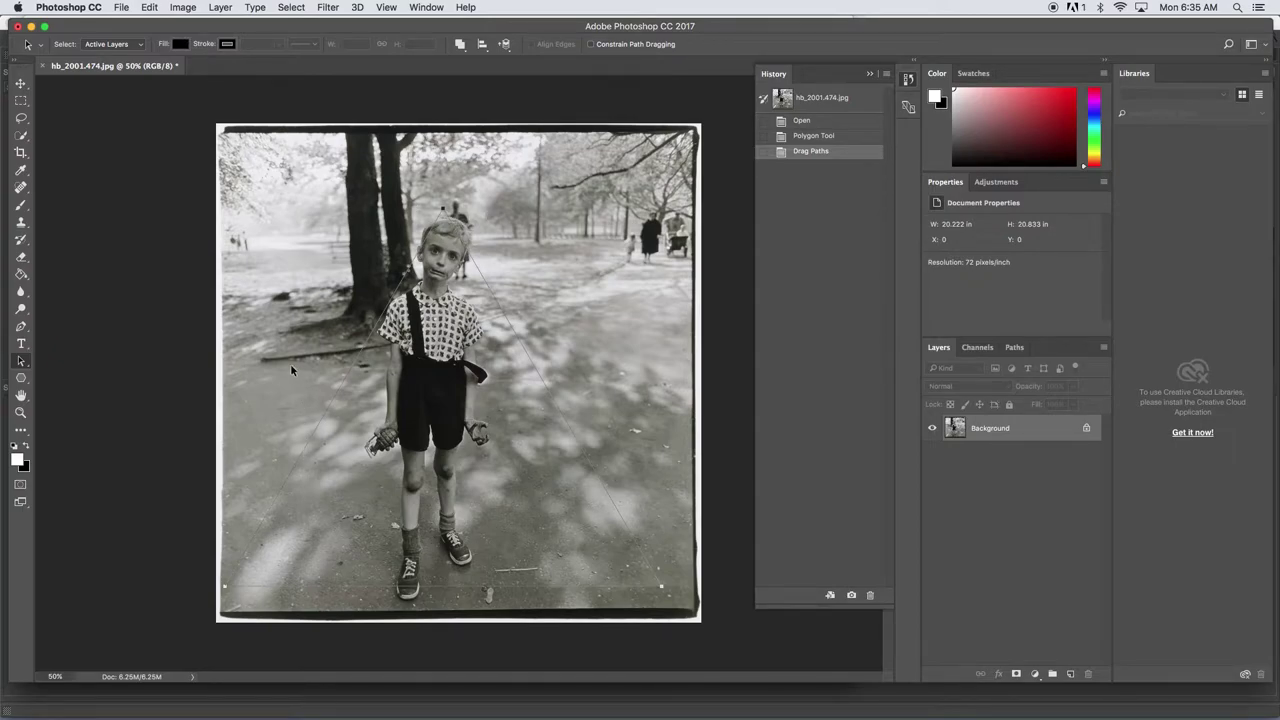
Apply Layer > Vector Mask > Current Path to clip the photo to the triangle
left_click(221, 7)
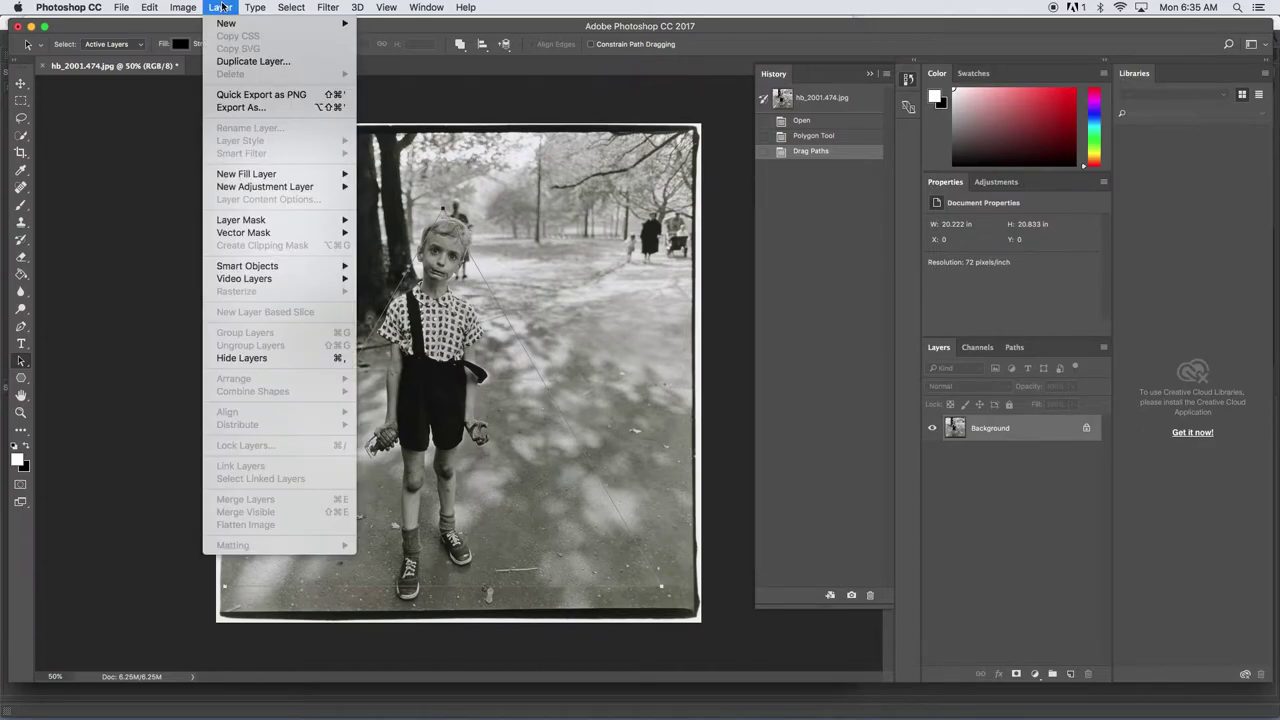
mouse_move(233, 224)
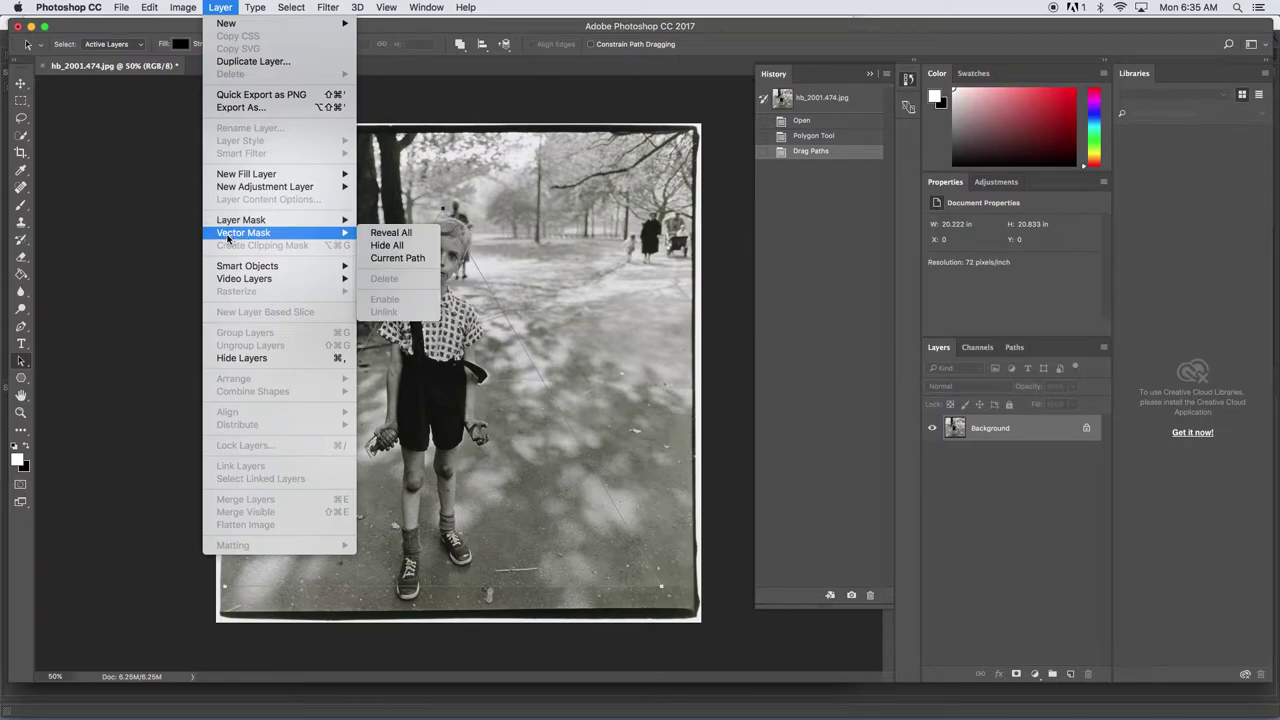
left_click(381, 259)
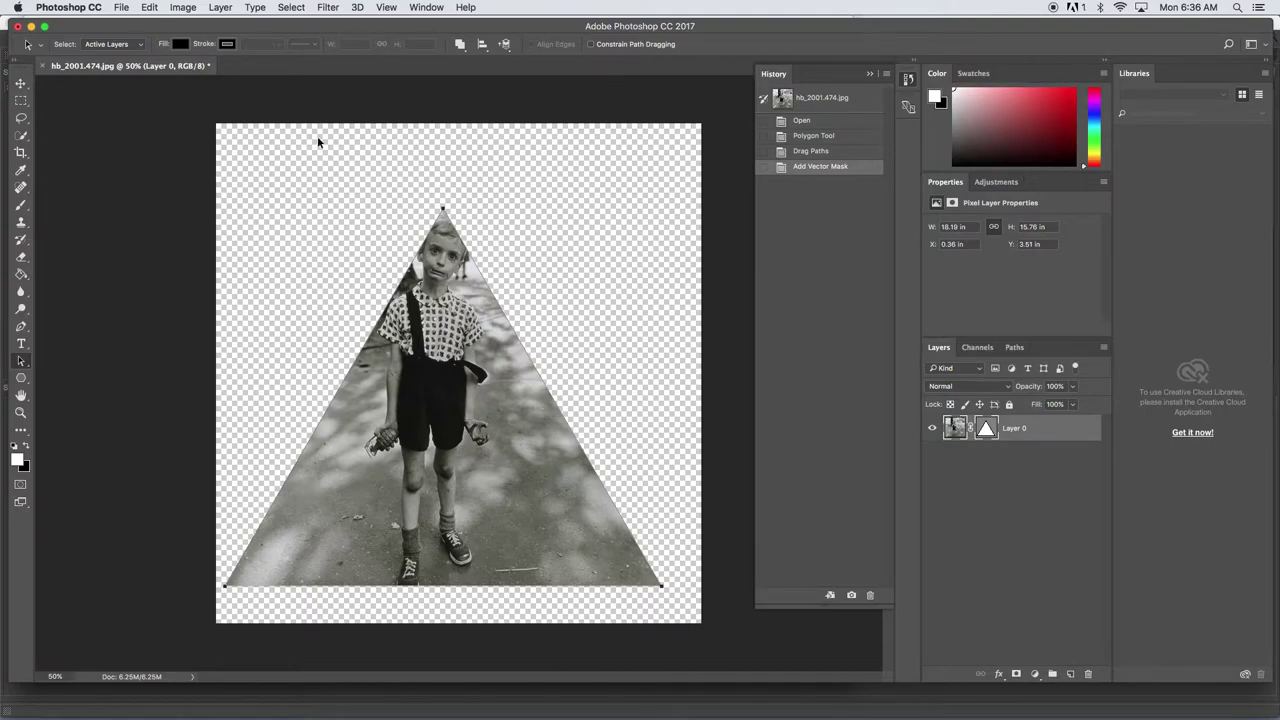
Crop outward past the left, bottom and top edges to add transparent margins
left_click(20, 152)
right_click(210, 370)
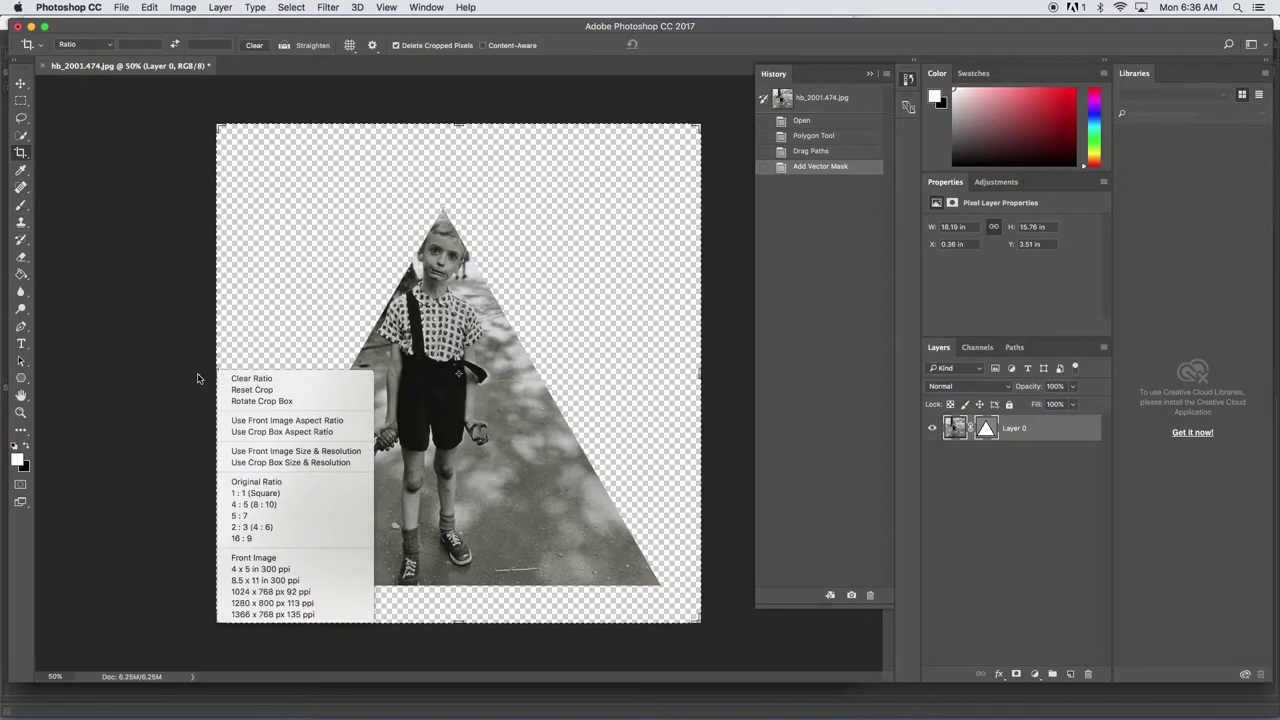
left_click(196, 379)
left_click_drag(214, 377, 203, 377)
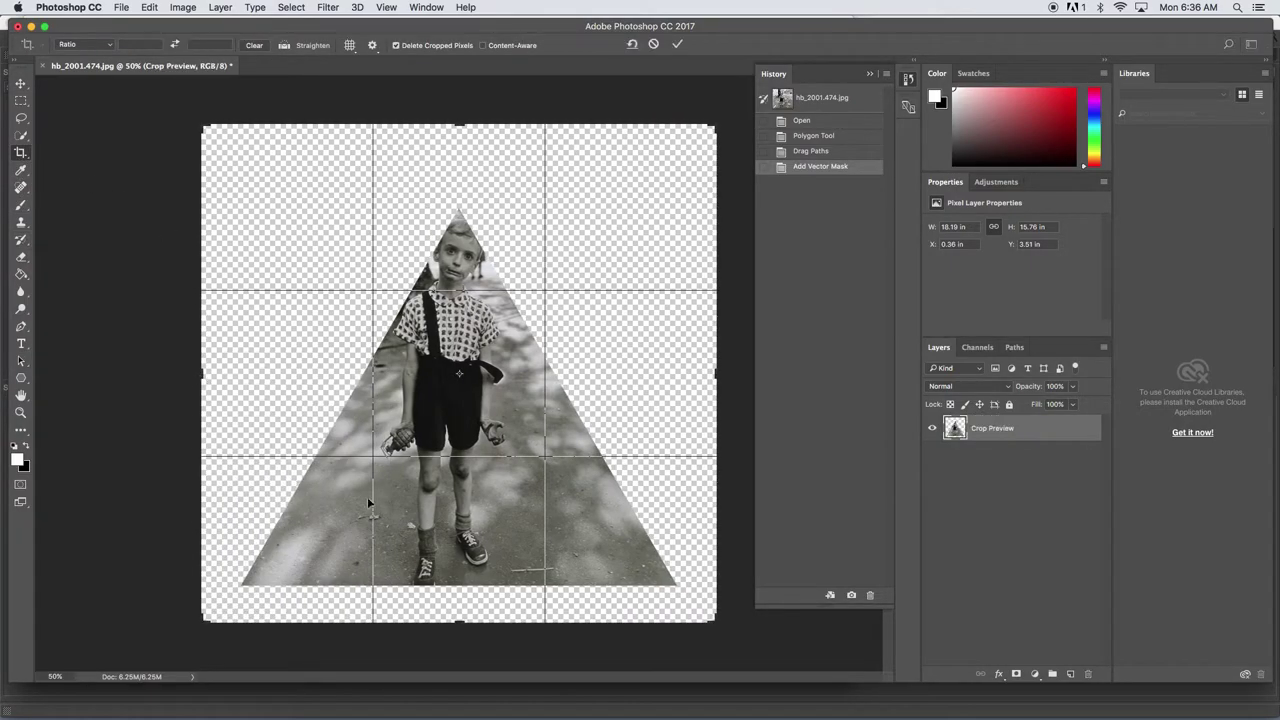
left_click_drag(454, 615, 457, 641)
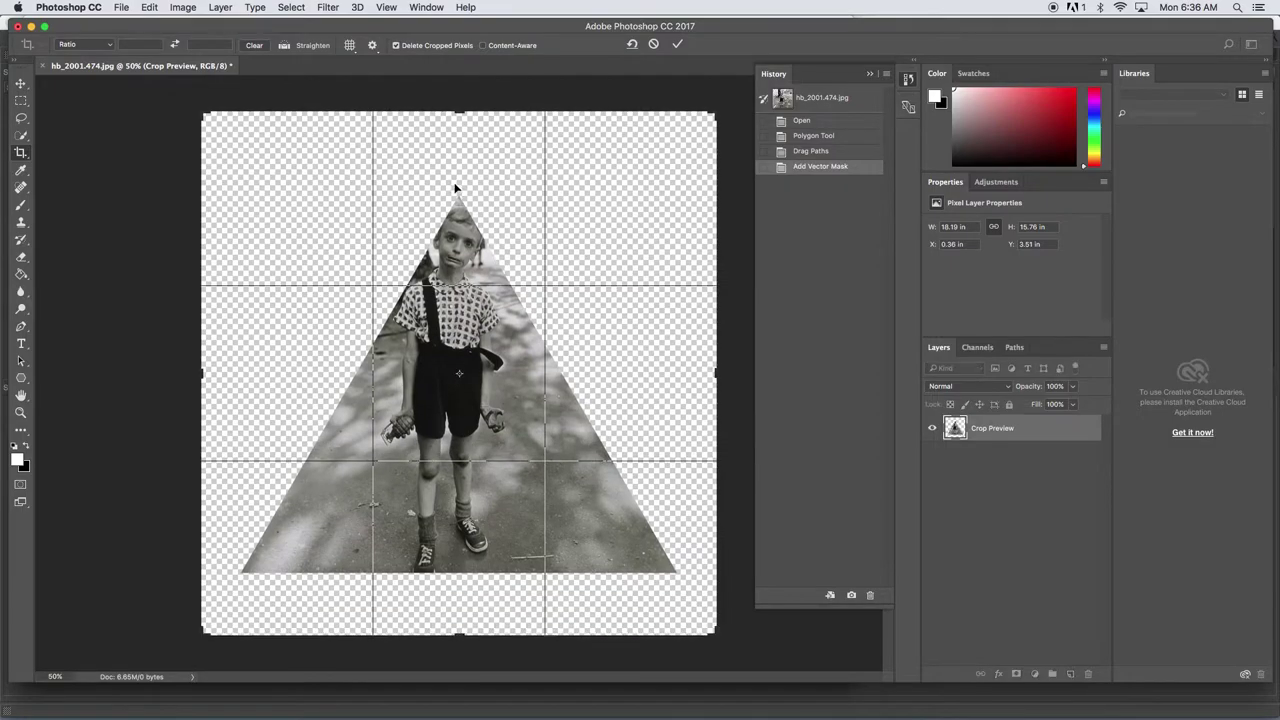
left_click_drag(460, 114, 461, 98)
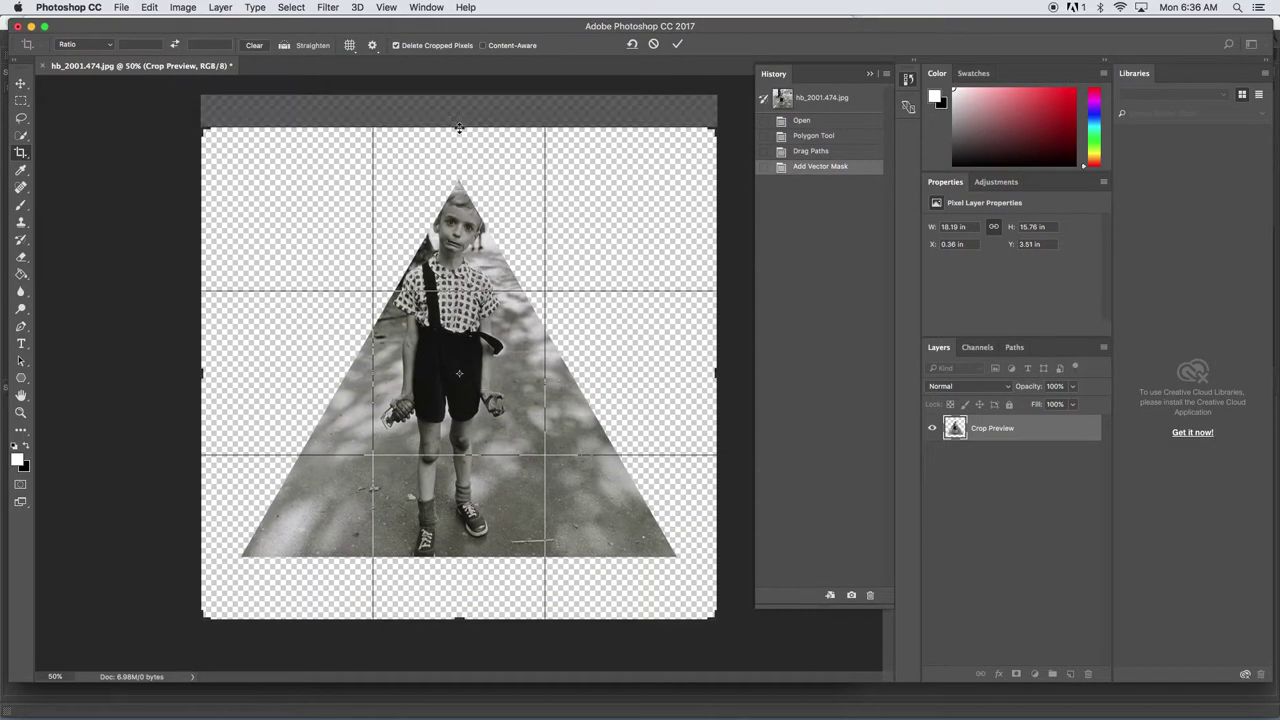
key("Return")
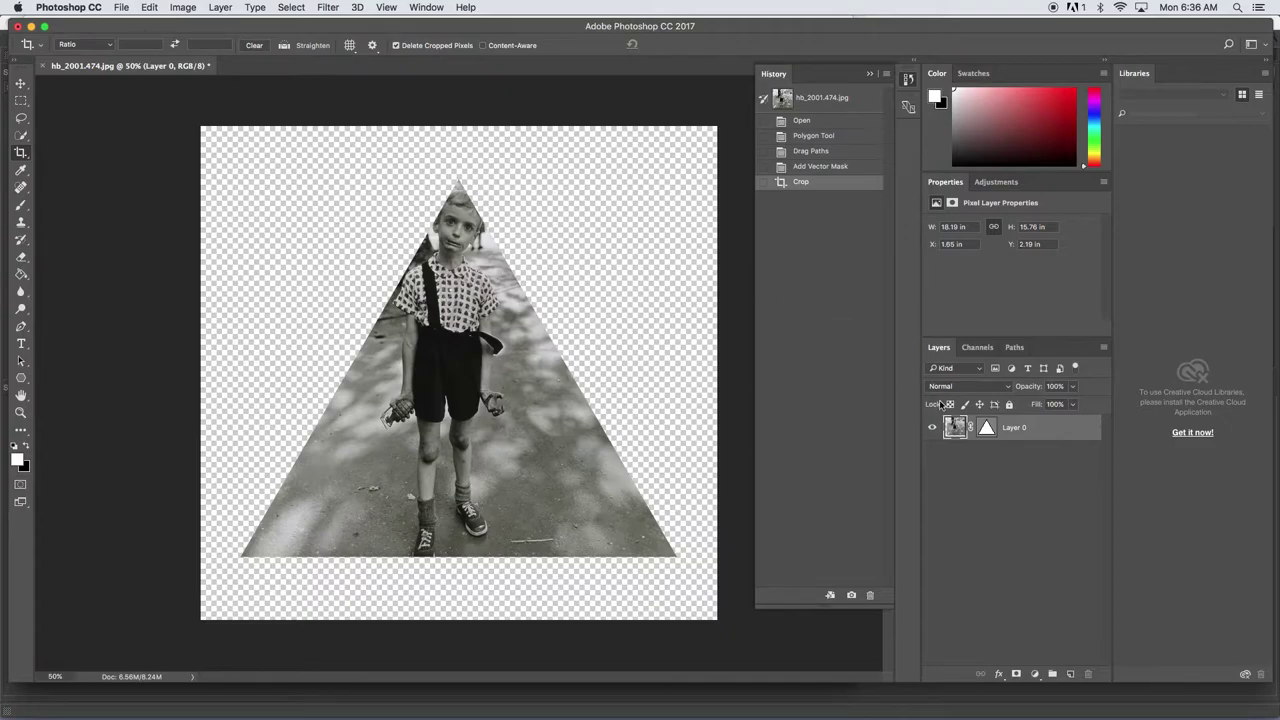
Unlink the mask, nudge the photo within the triangle, and relink the mask
left_click(971, 428)
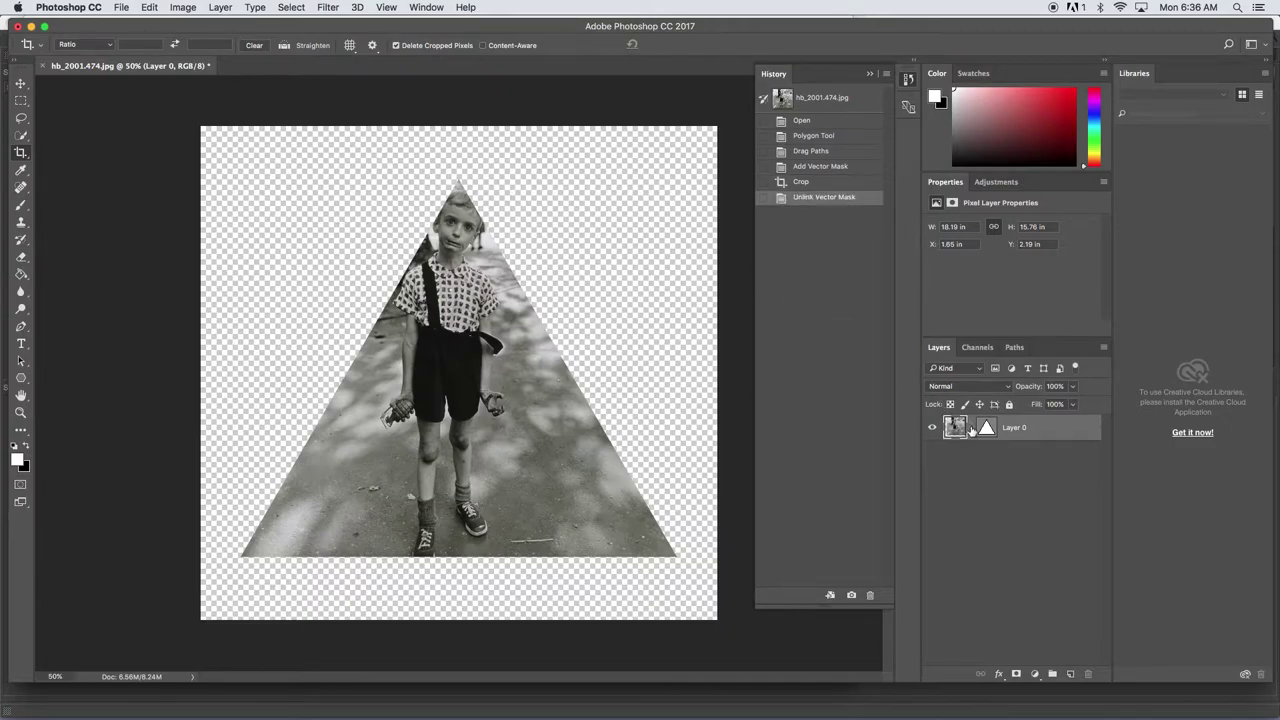
key("v")
left_click_drag(524, 363, 514, 376)
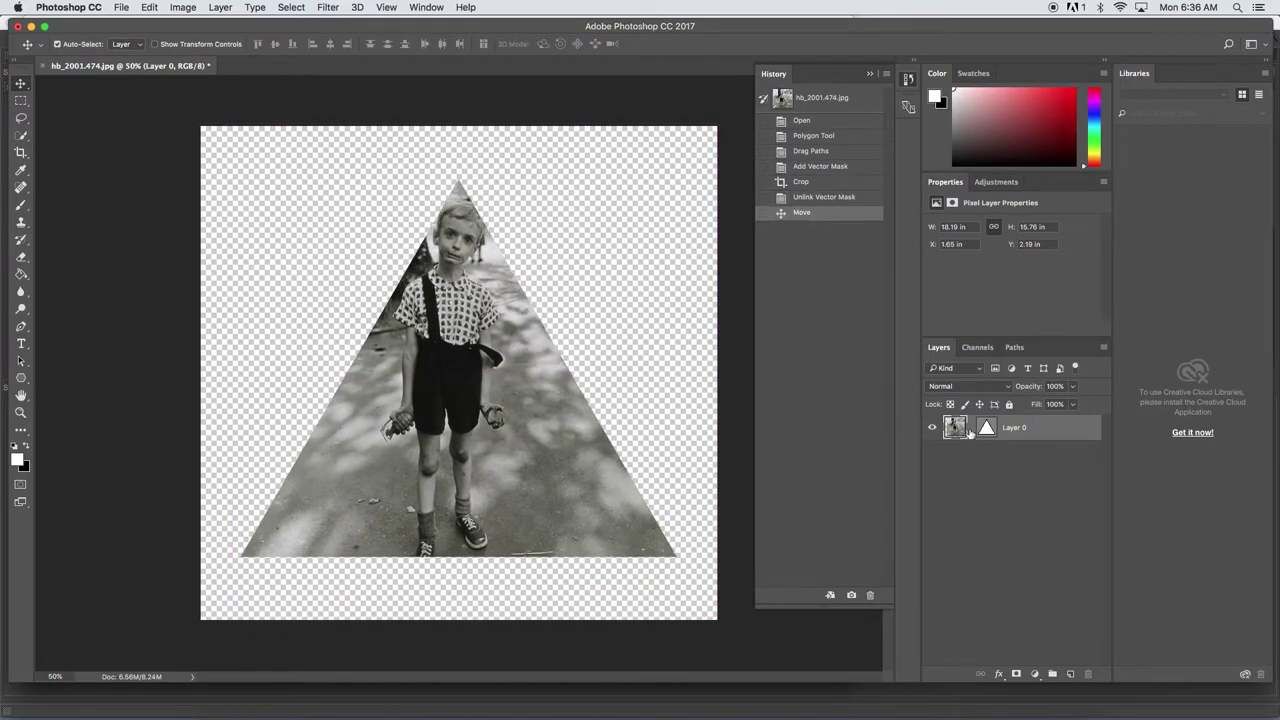
left_click(969, 430)
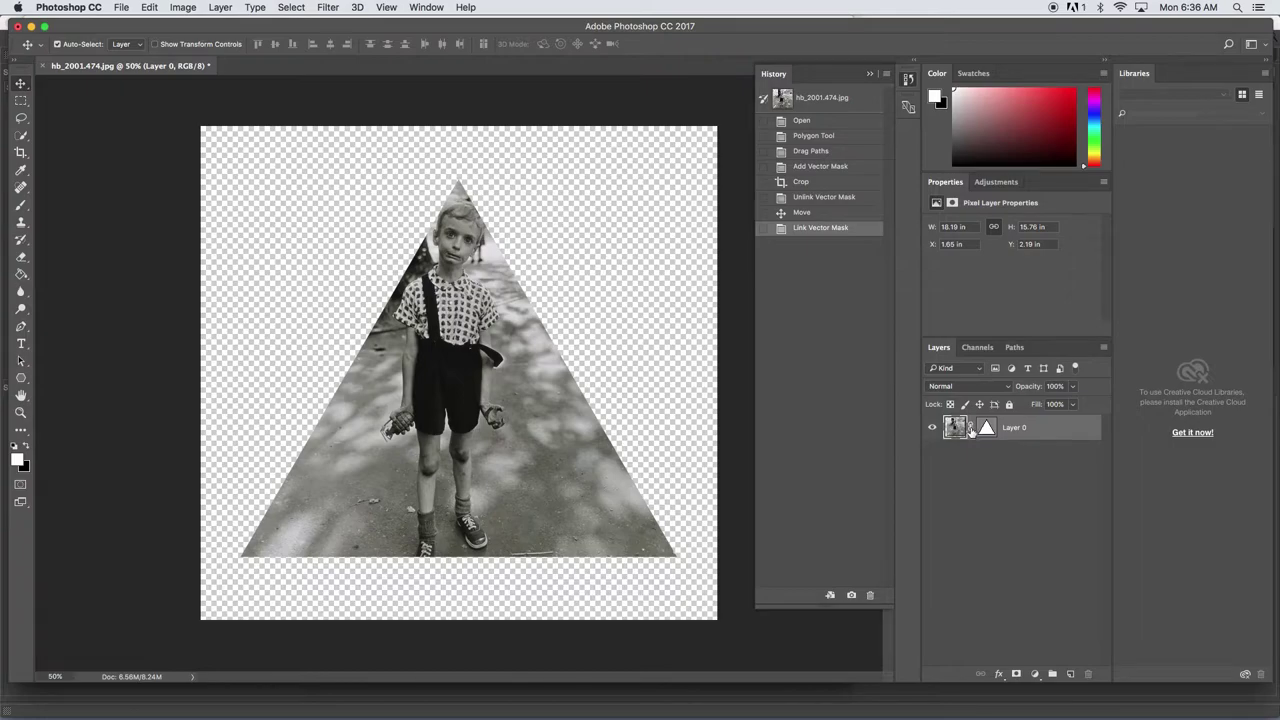
left_click(970, 430)
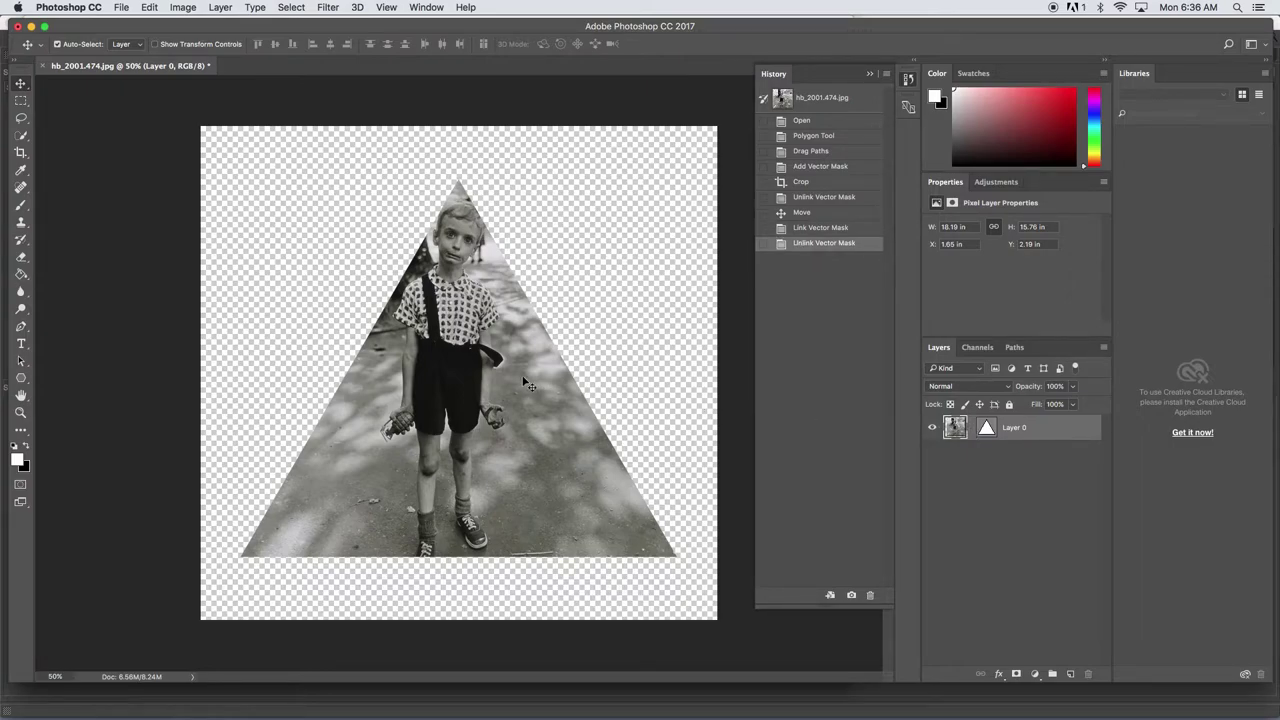
left_click_drag(441, 314, 438, 301)
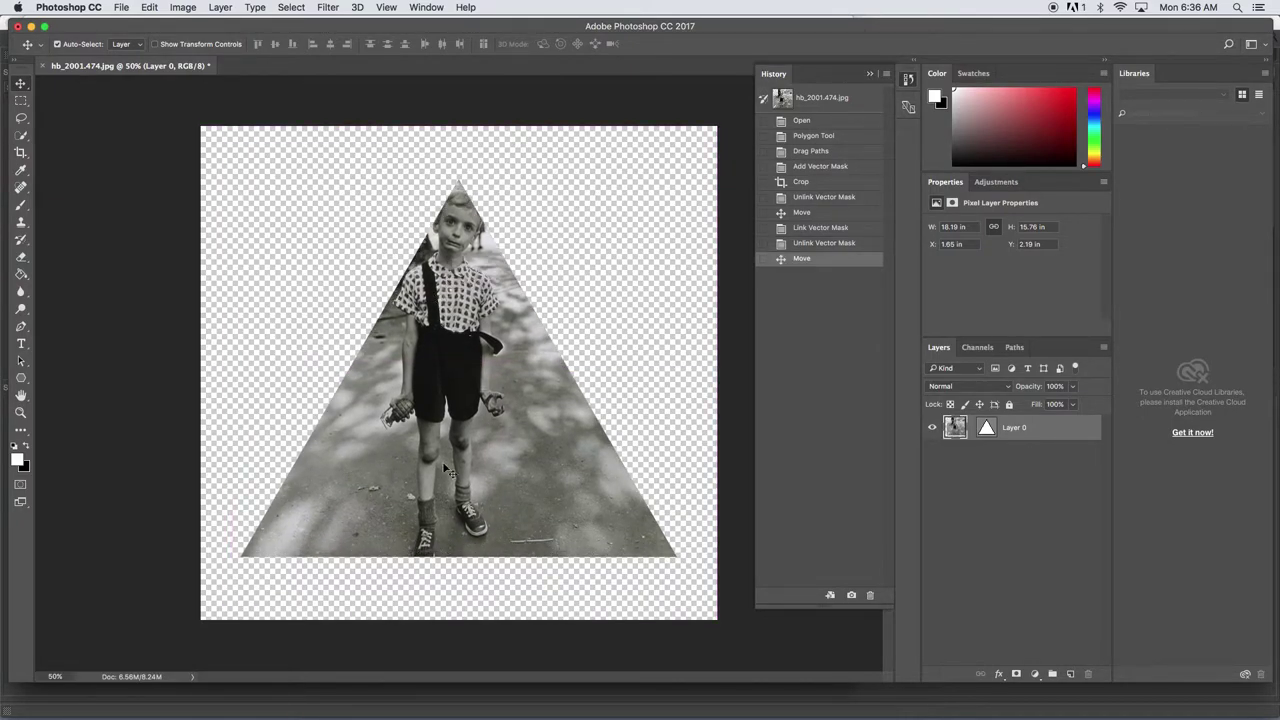
left_click(970, 429)
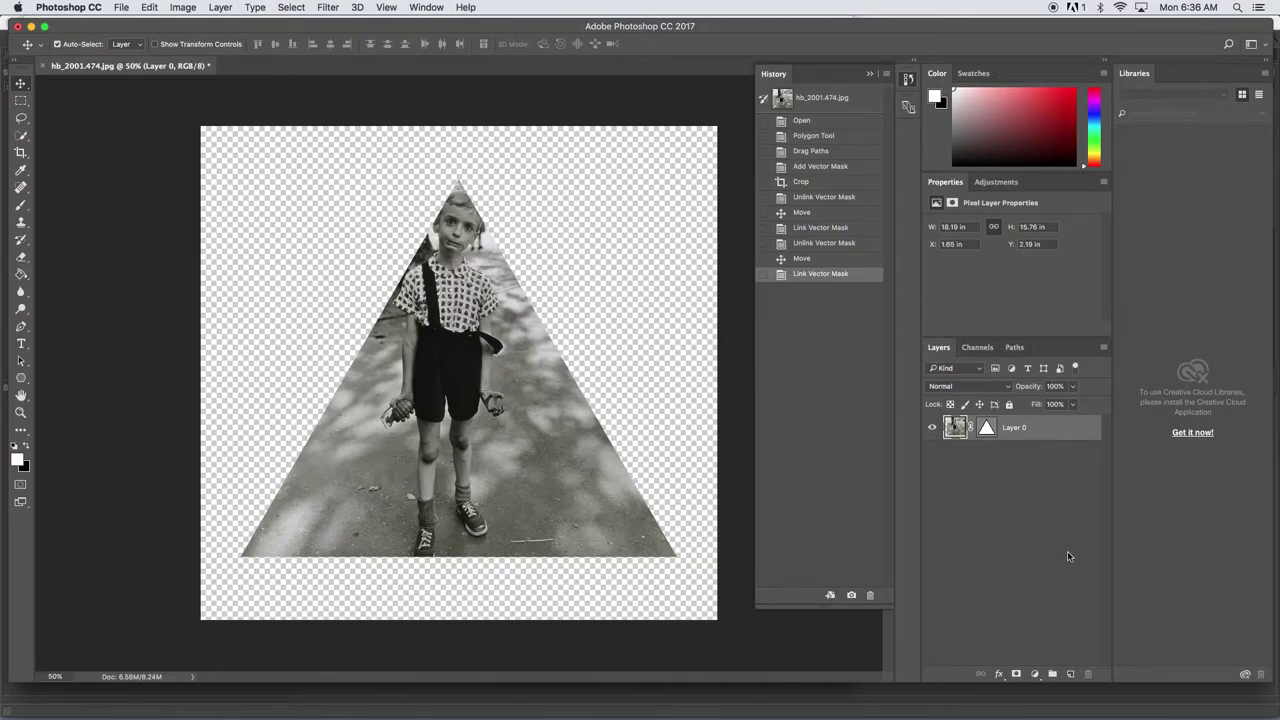
Add Layer 1 beneath the photo and fill it with white using the Paint Bucket
left_click(1070, 677)
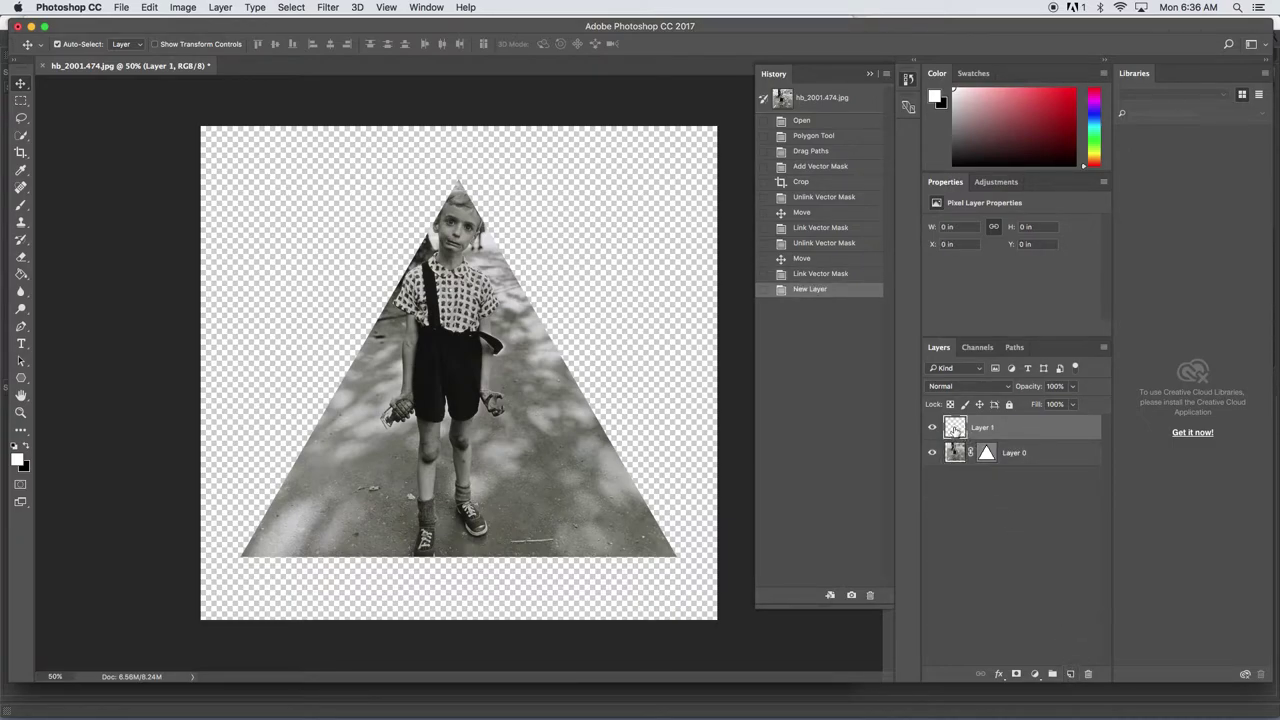
left_click_drag(957, 432, 958, 462)
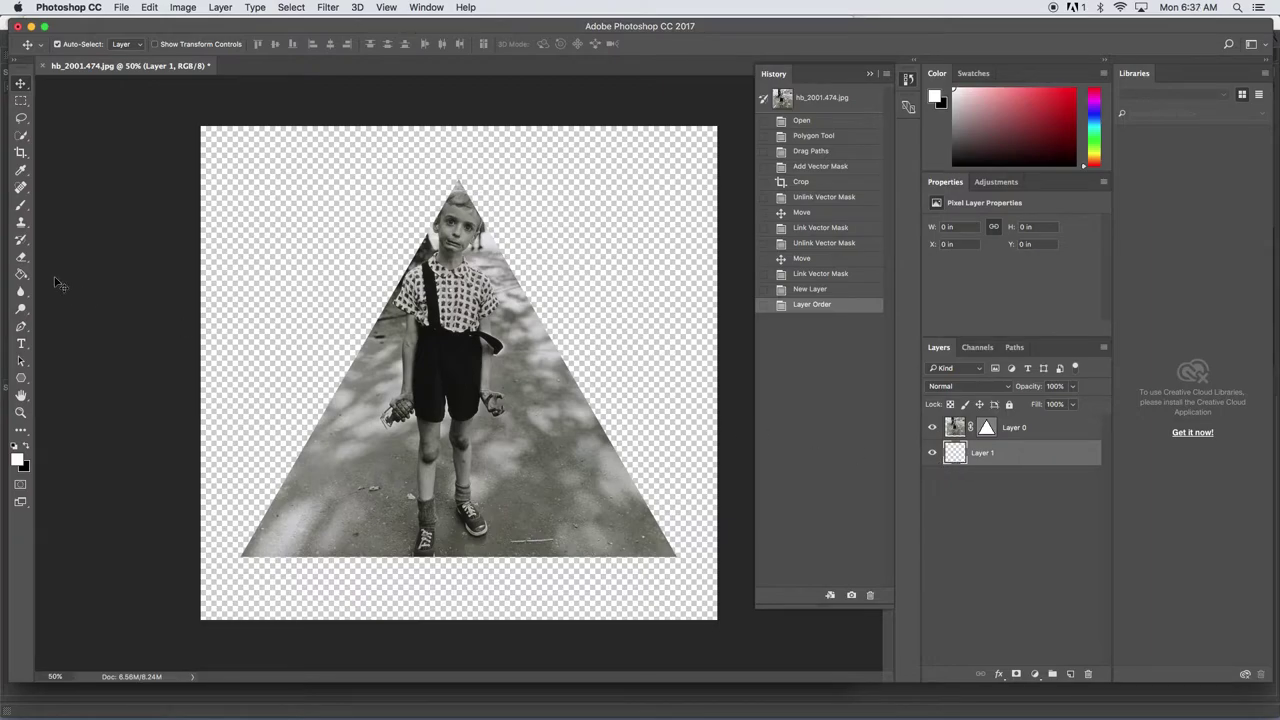
left_click(22, 276)
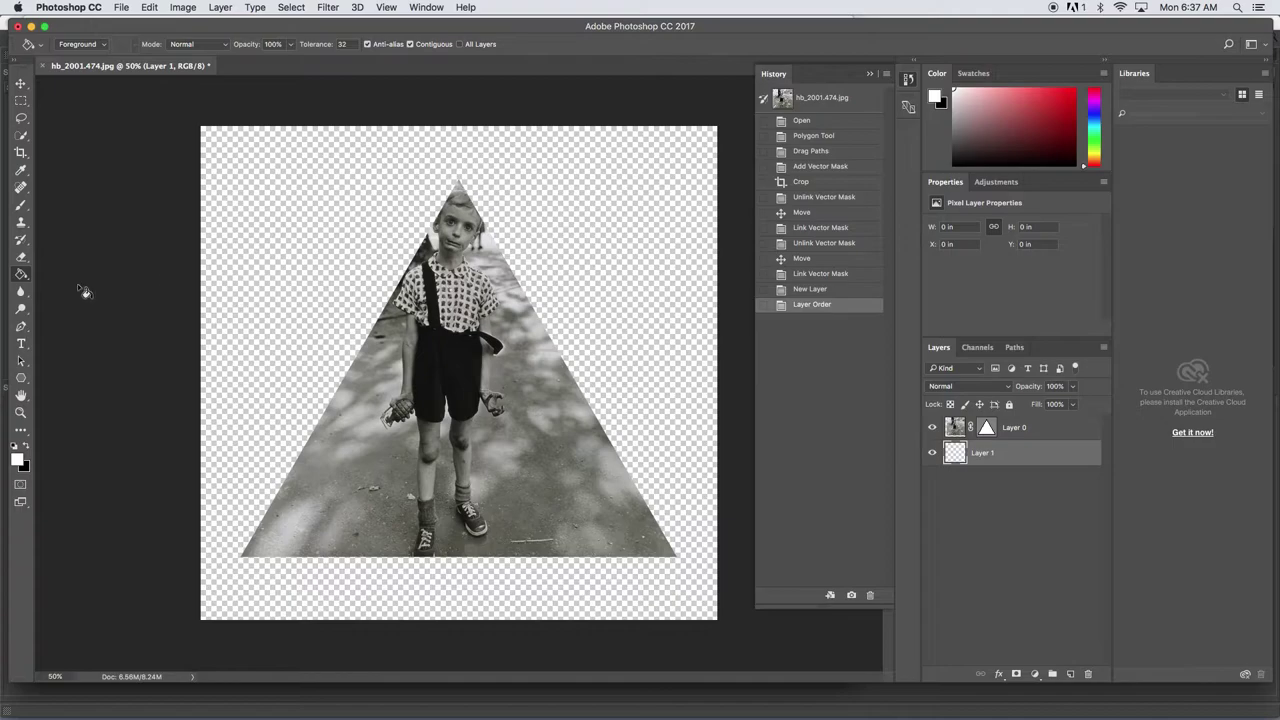
left_click(23, 277)
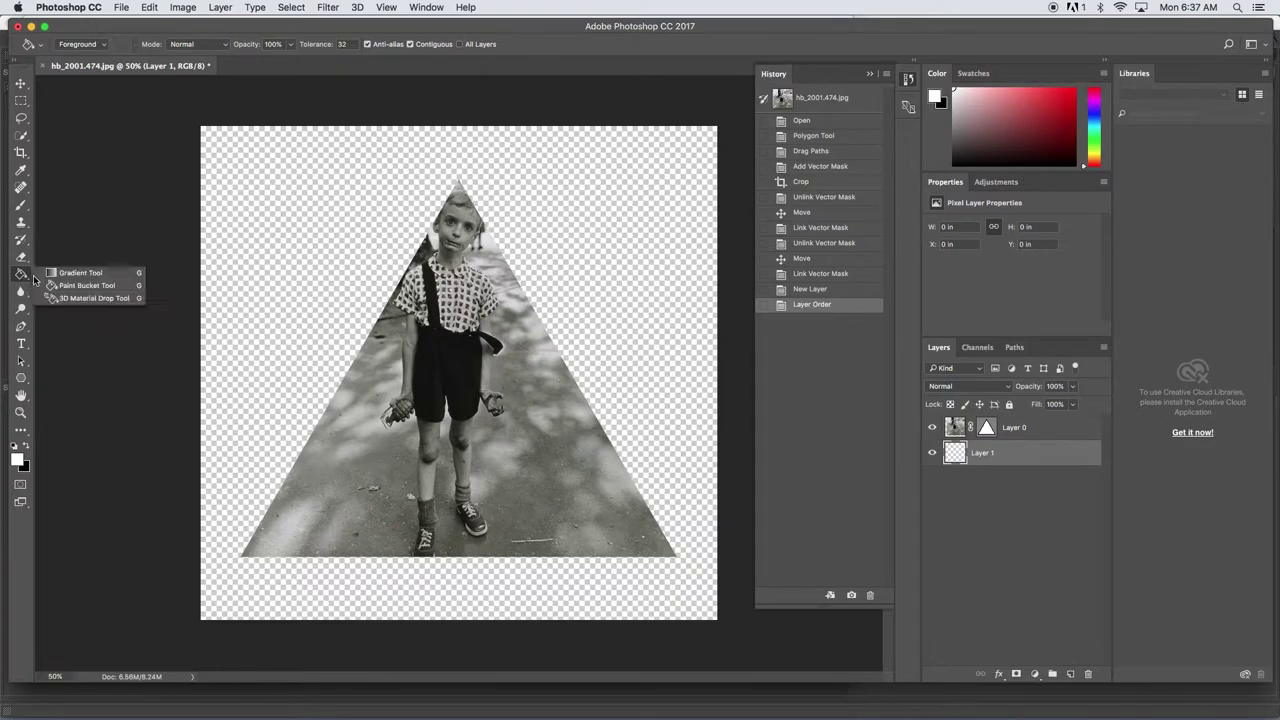
left_click(62, 275)
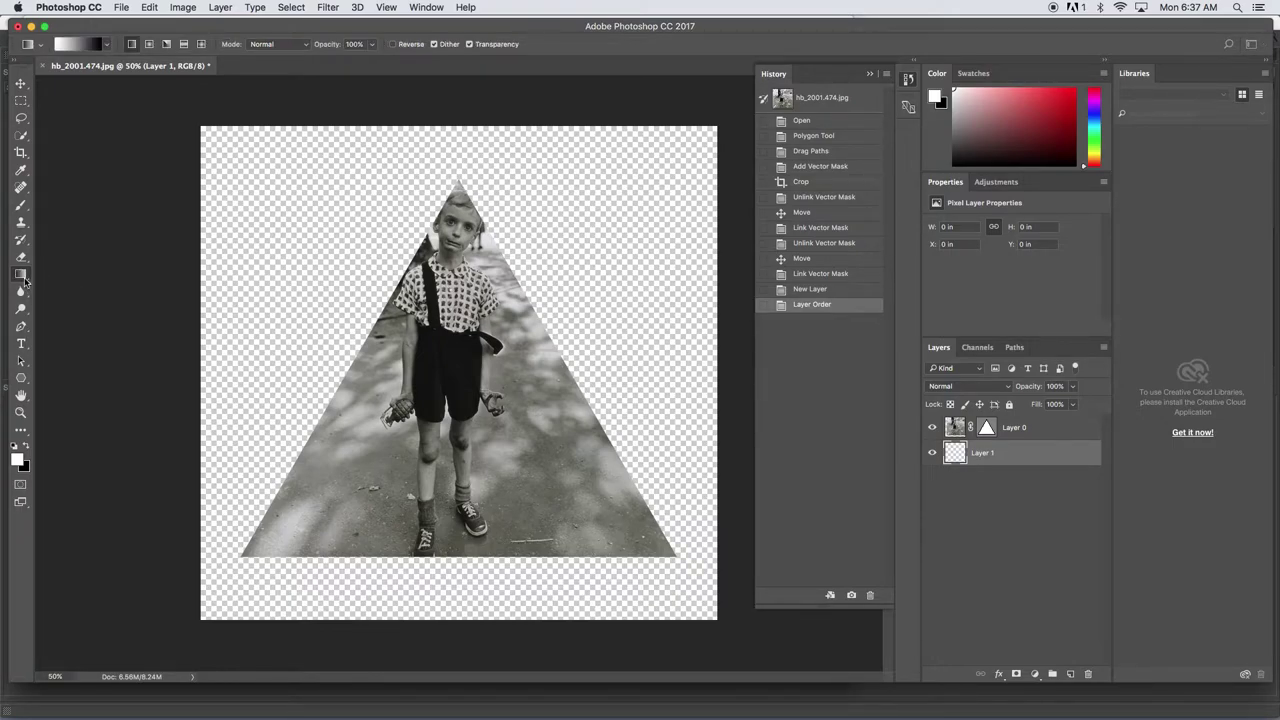
left_click(25, 282)
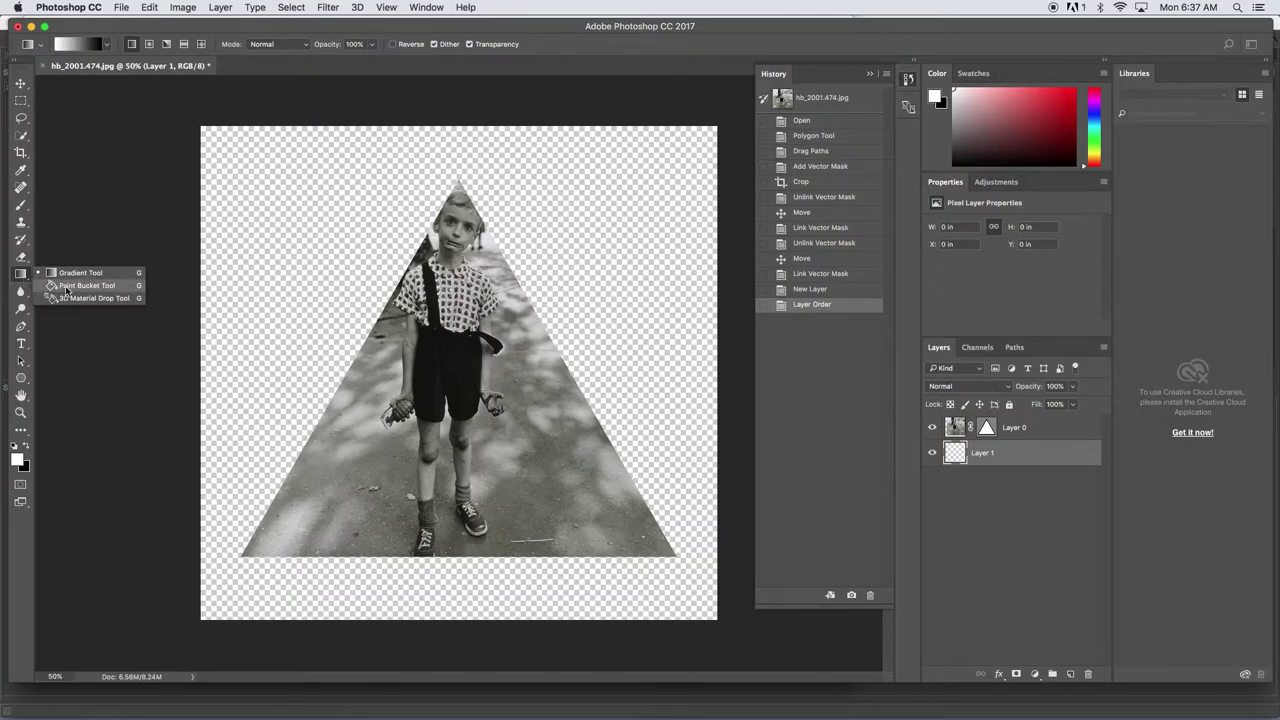
left_click(66, 289)
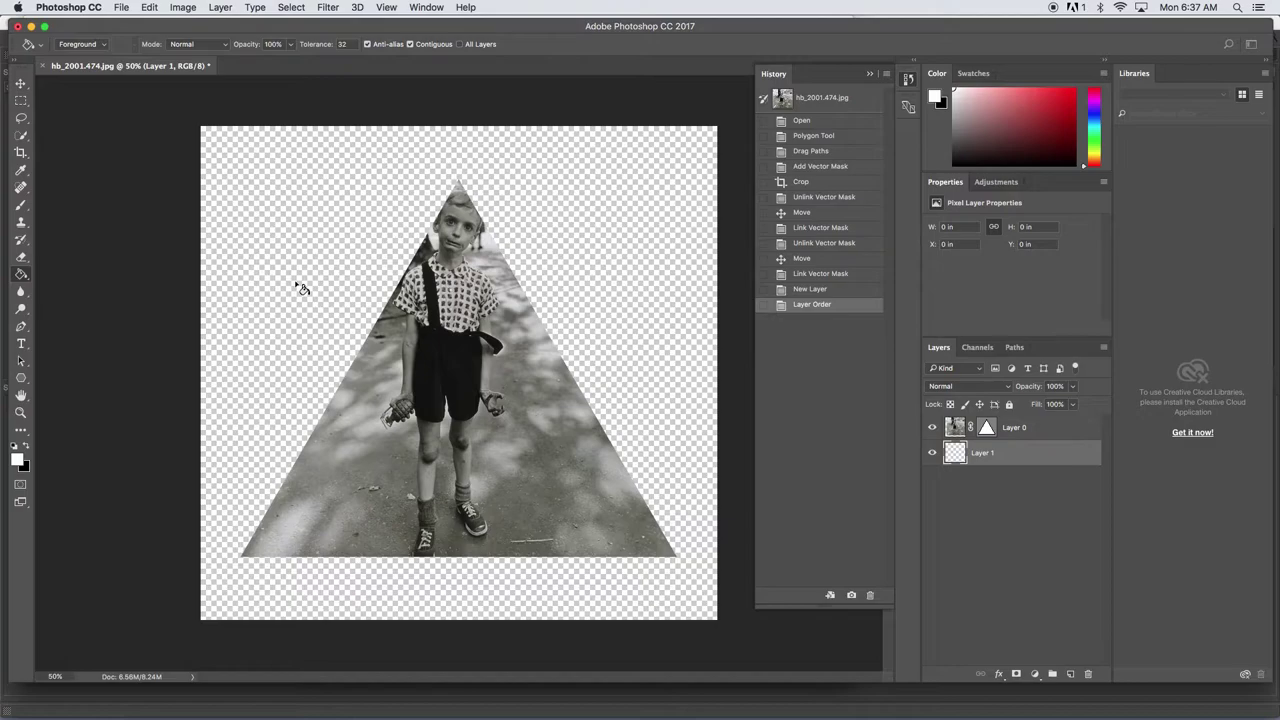
left_click(698, 383)
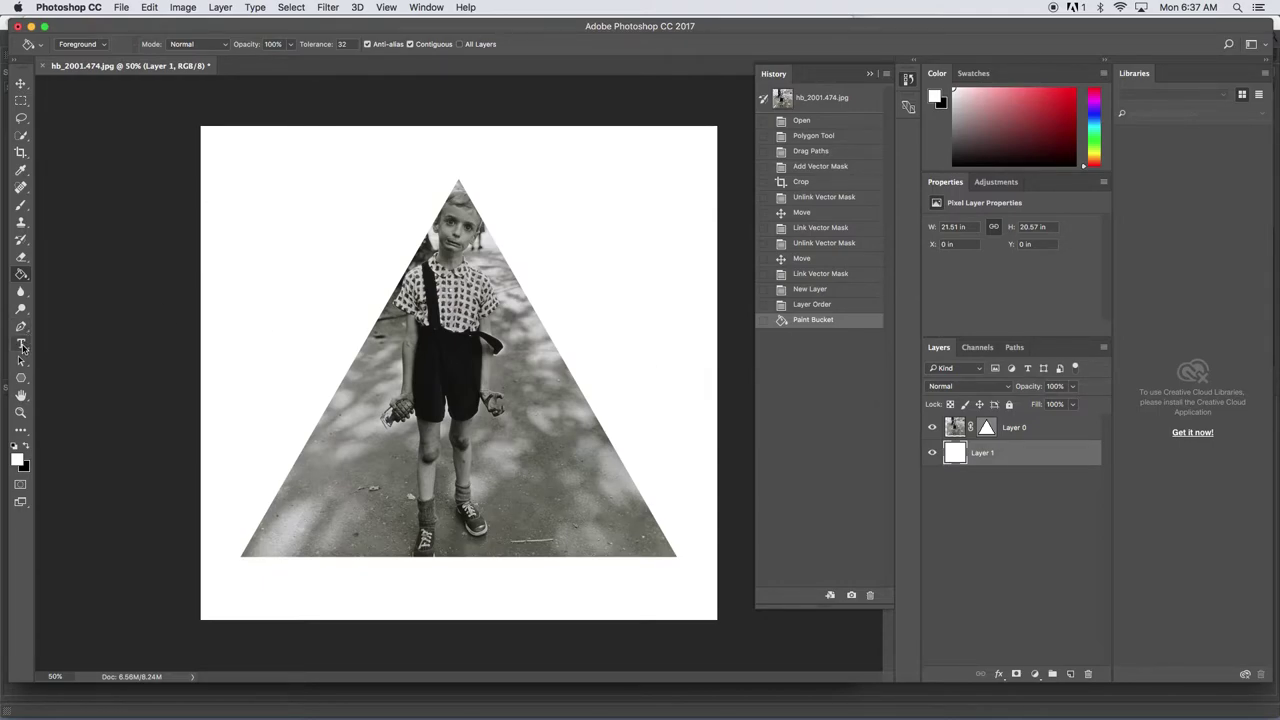
left_click(22, 345)
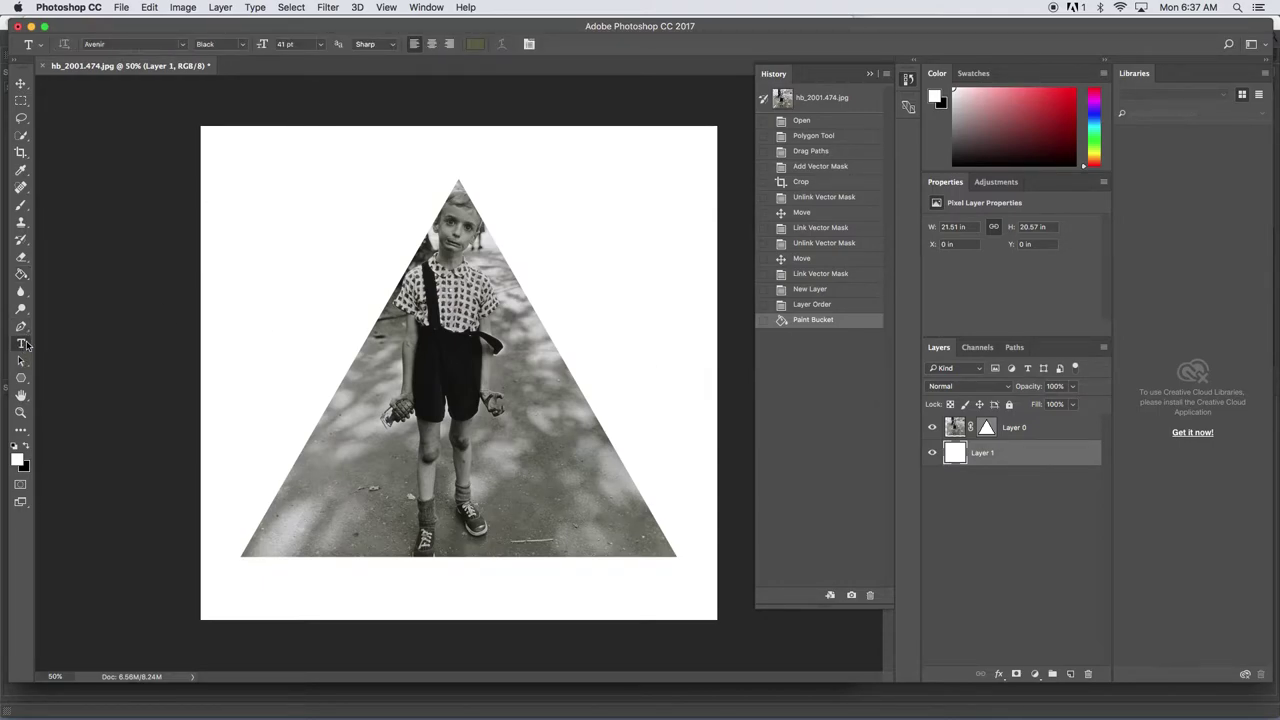
Type the title 'Diane Arbus Exposure Triangle' near the canvas top and enlarge it
left_click(279, 136)
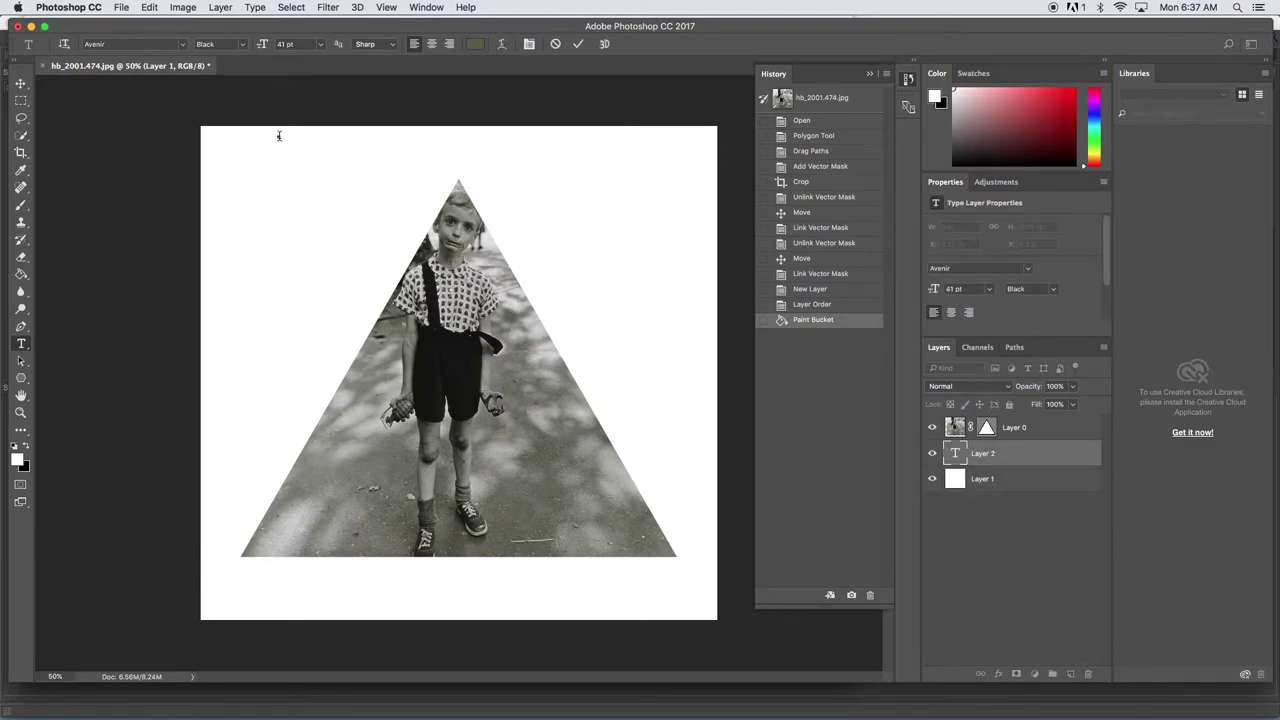
type("Diane Arbus Exposure Trian")
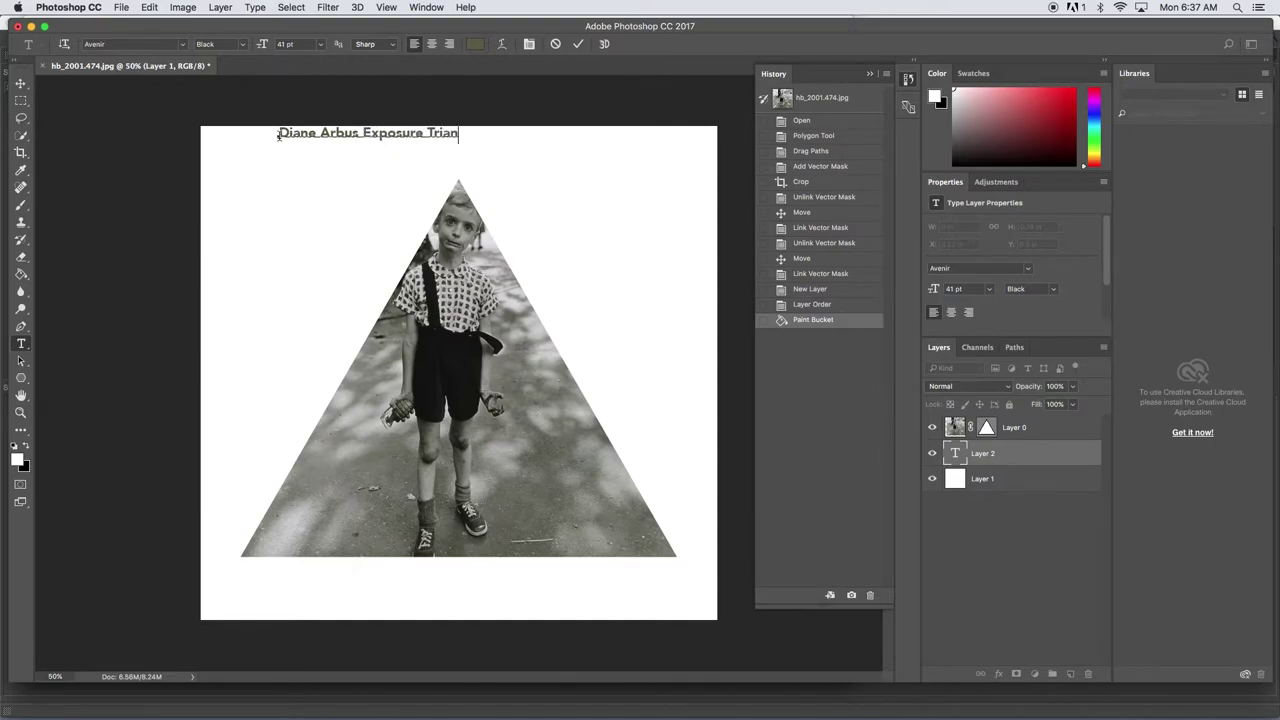
type("gle")
key("ctrl+Return")
left_click_drag(336, 175, 371, 167)
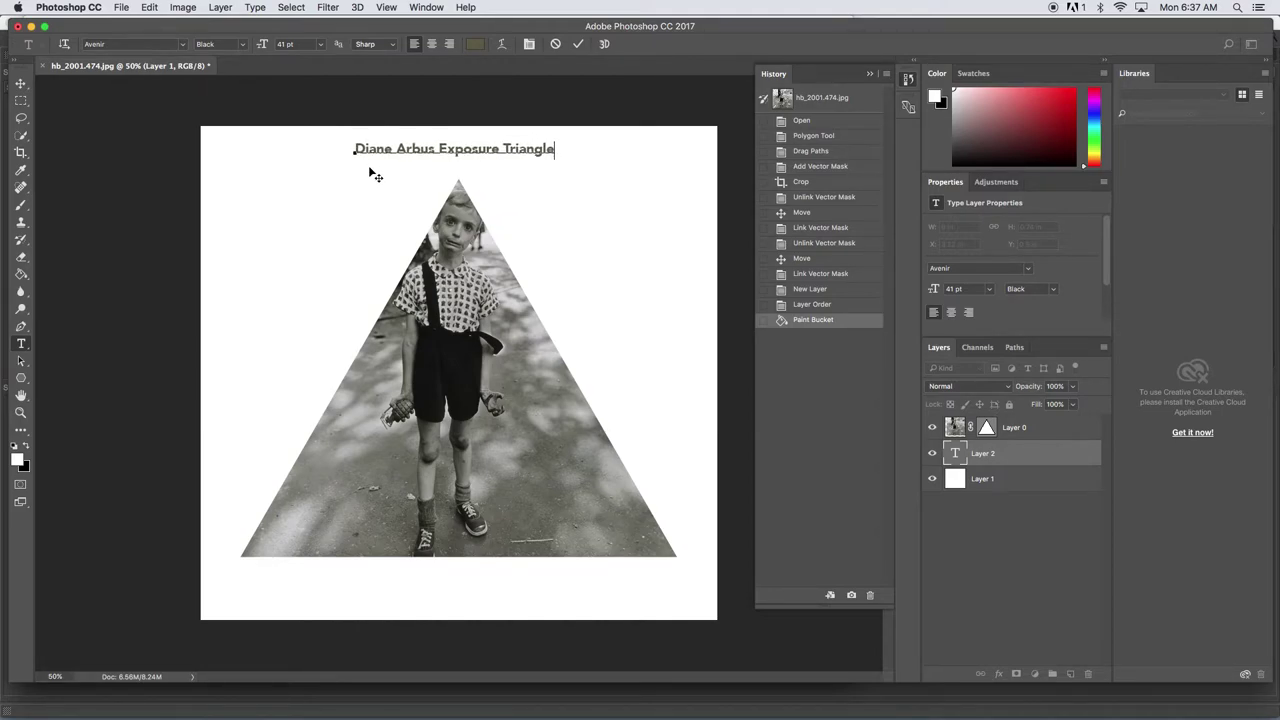
triple_click(378, 146)
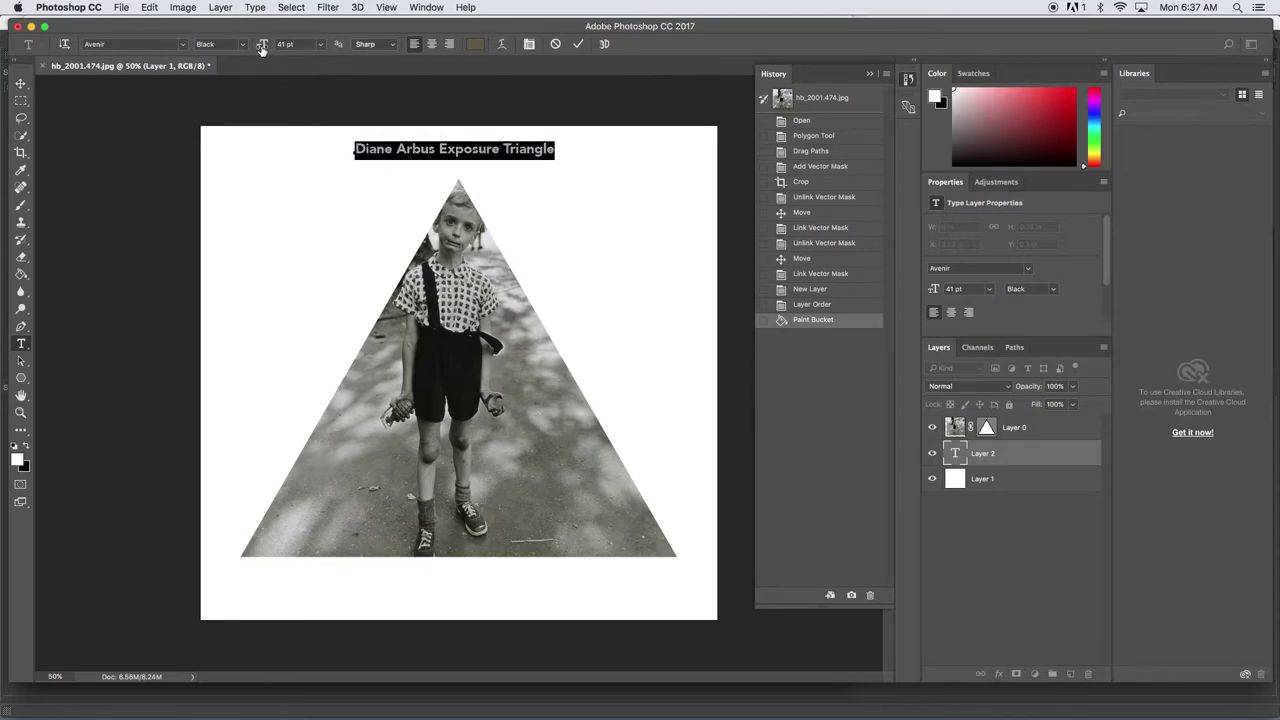
left_click_drag(261, 49, 272, 51)
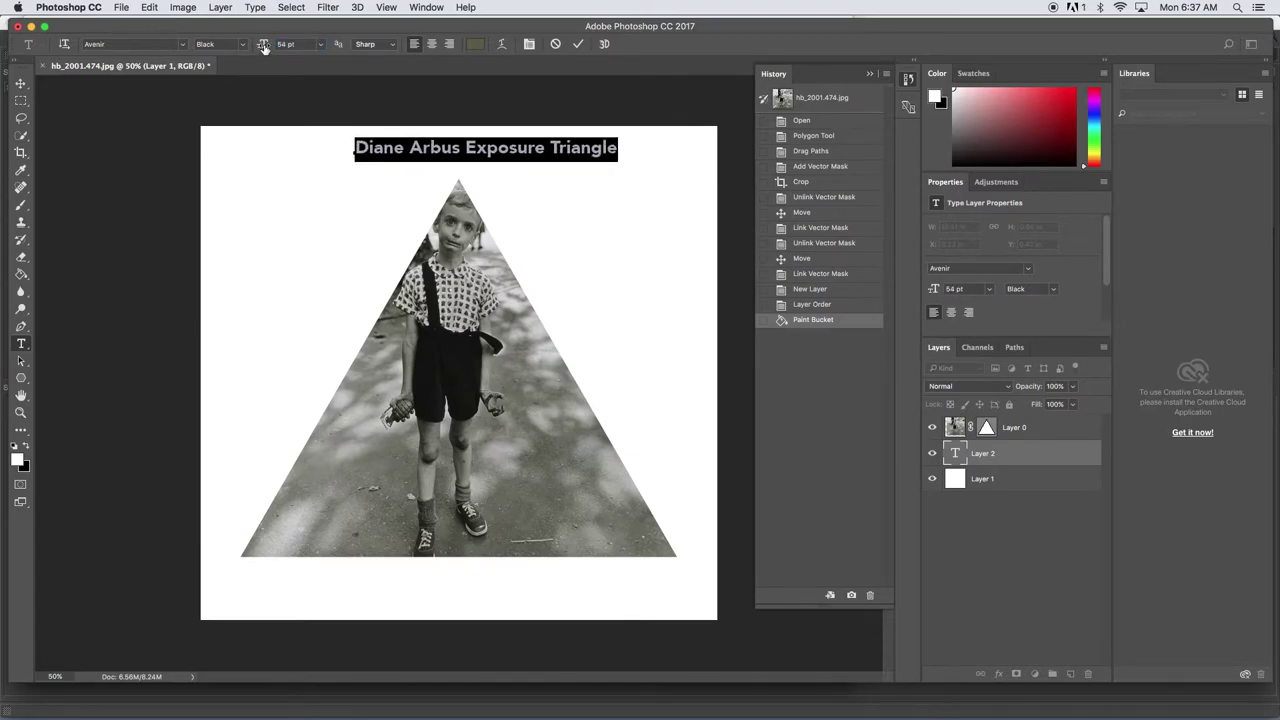
left_click_drag(451, 188, 428, 184)
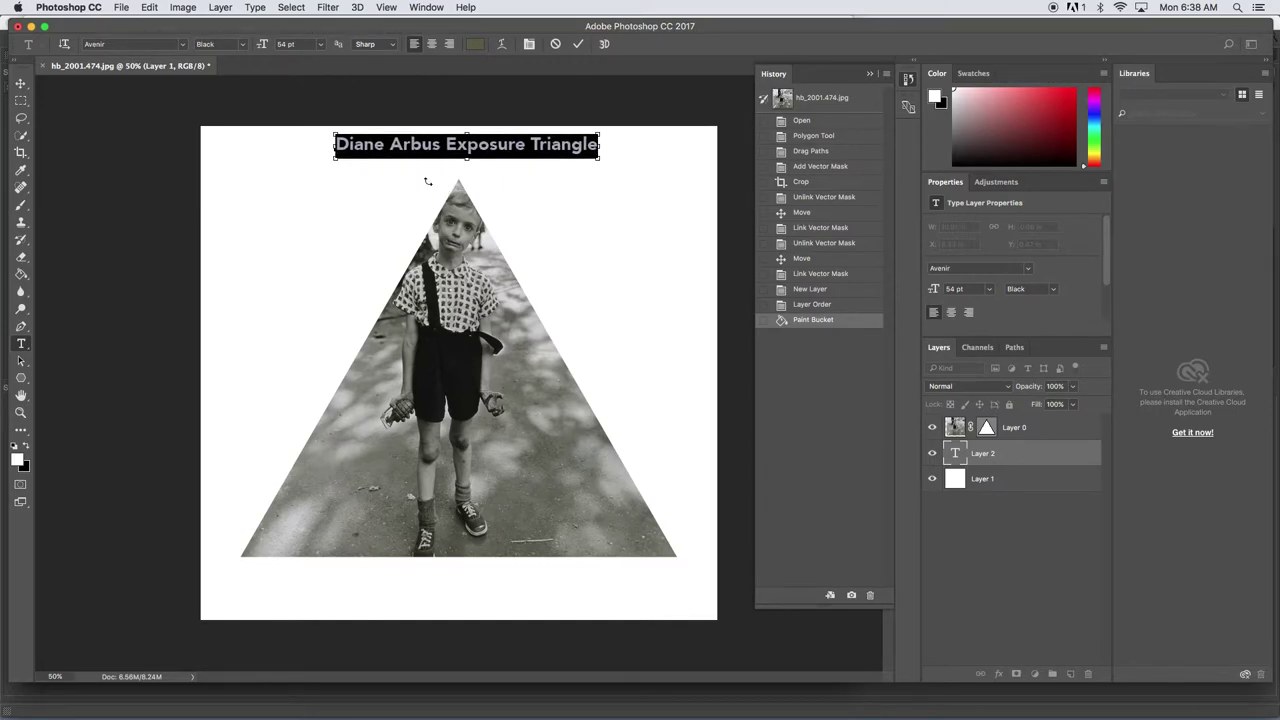
Set the title to 60 pt and centre it above the triangle
key("super+Tab")
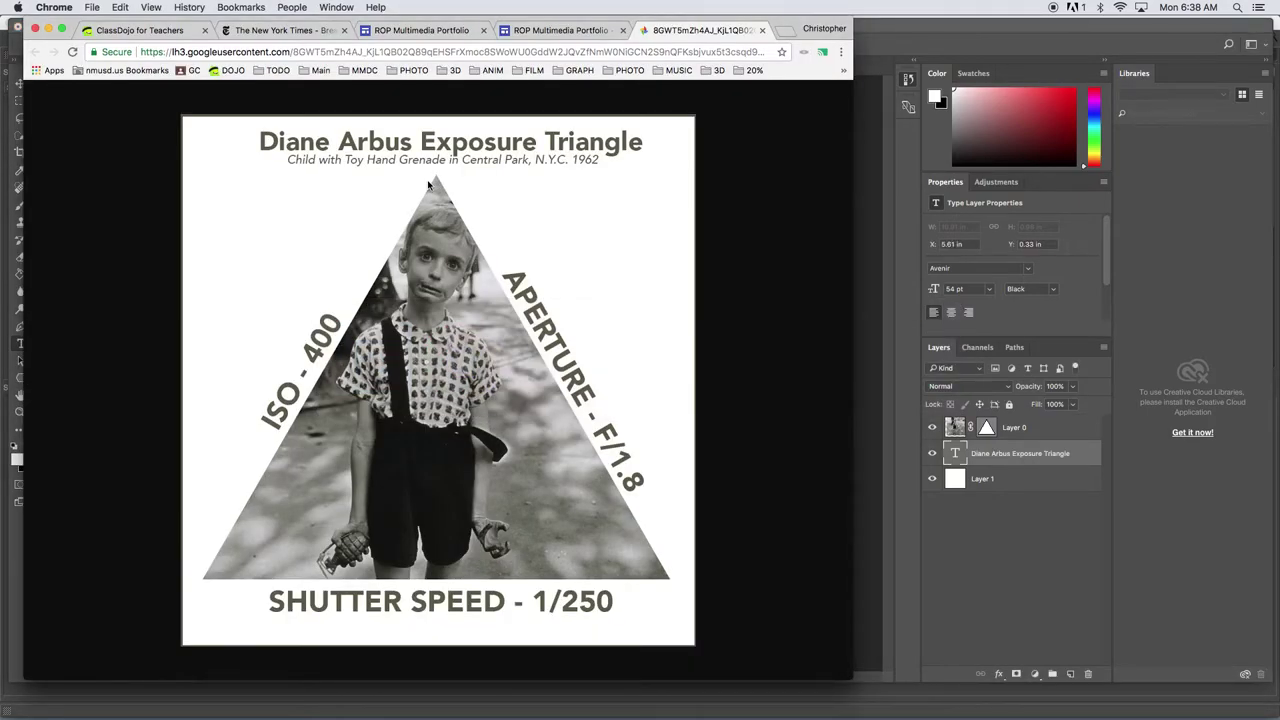
key("super+Tab")
triple_click(432, 146)
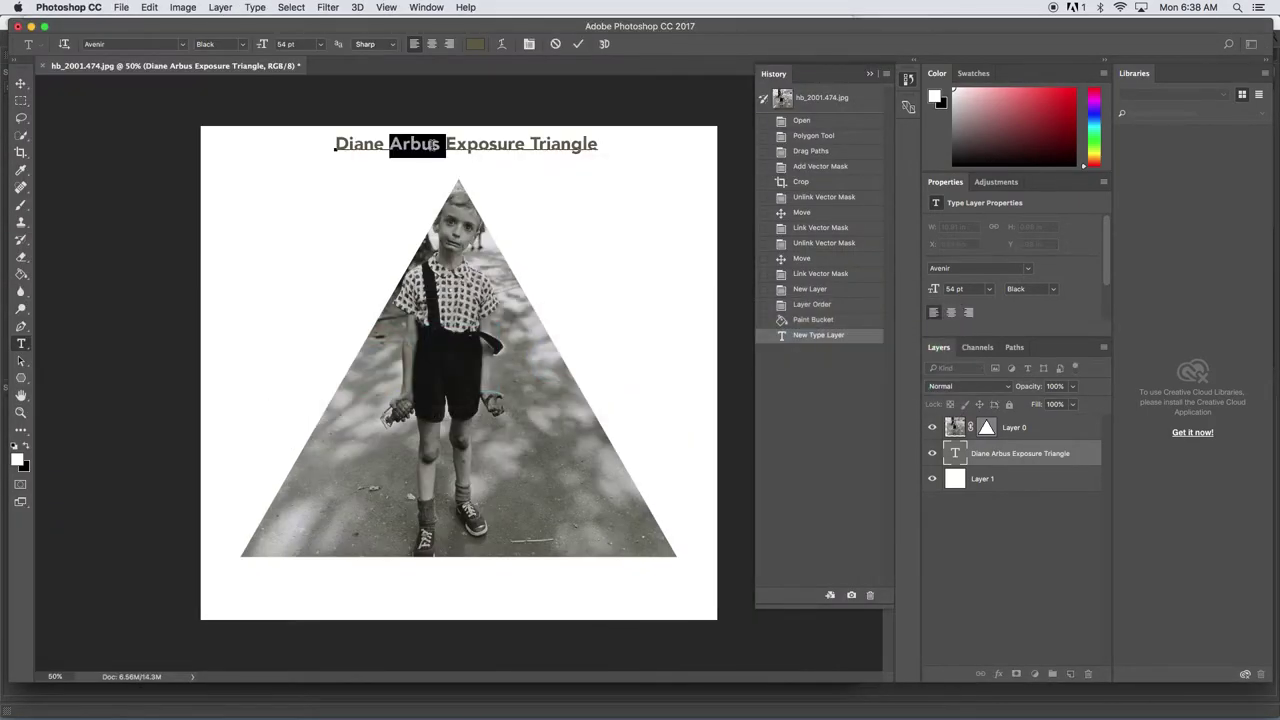
left_click(320, 44)
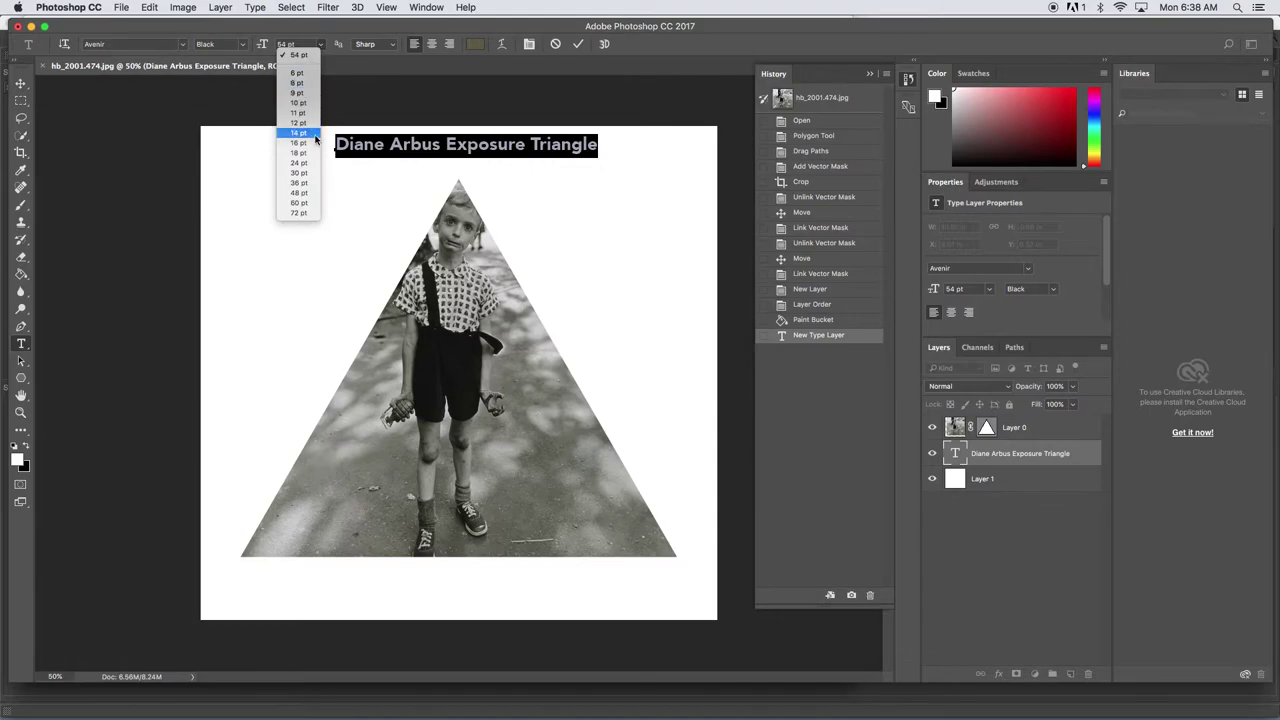
left_click(308, 202)
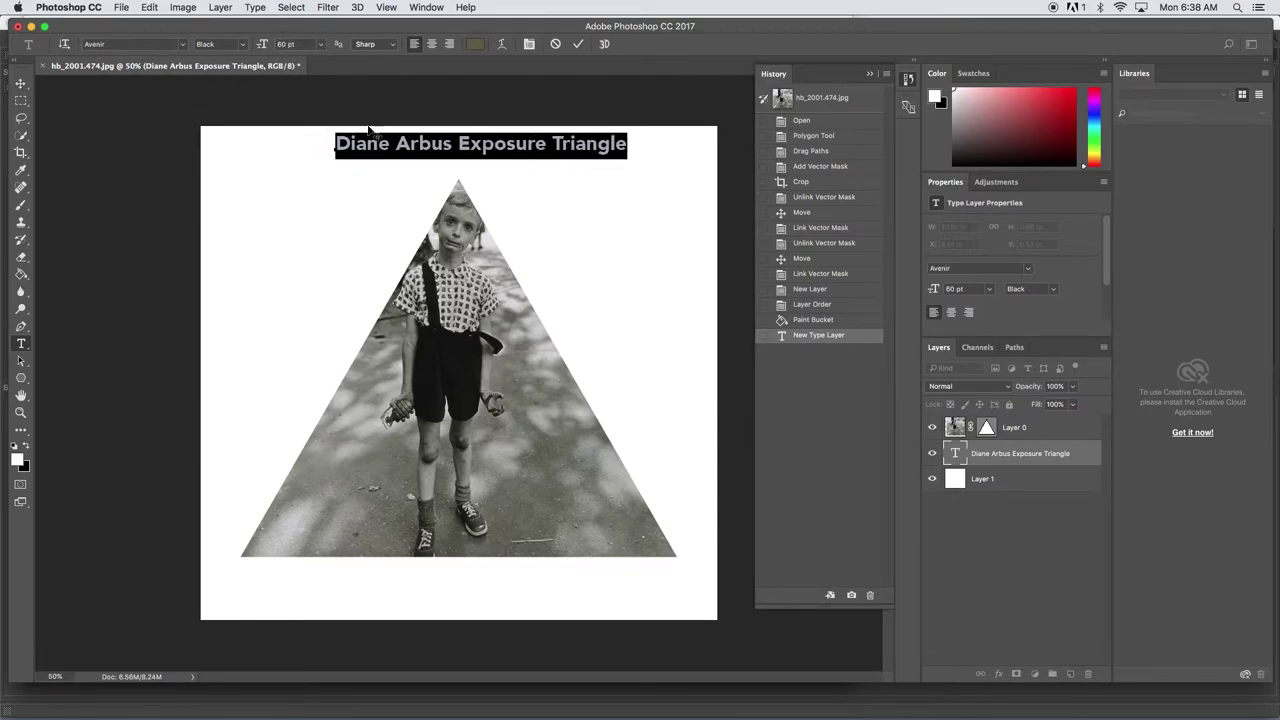
left_click(463, 200)
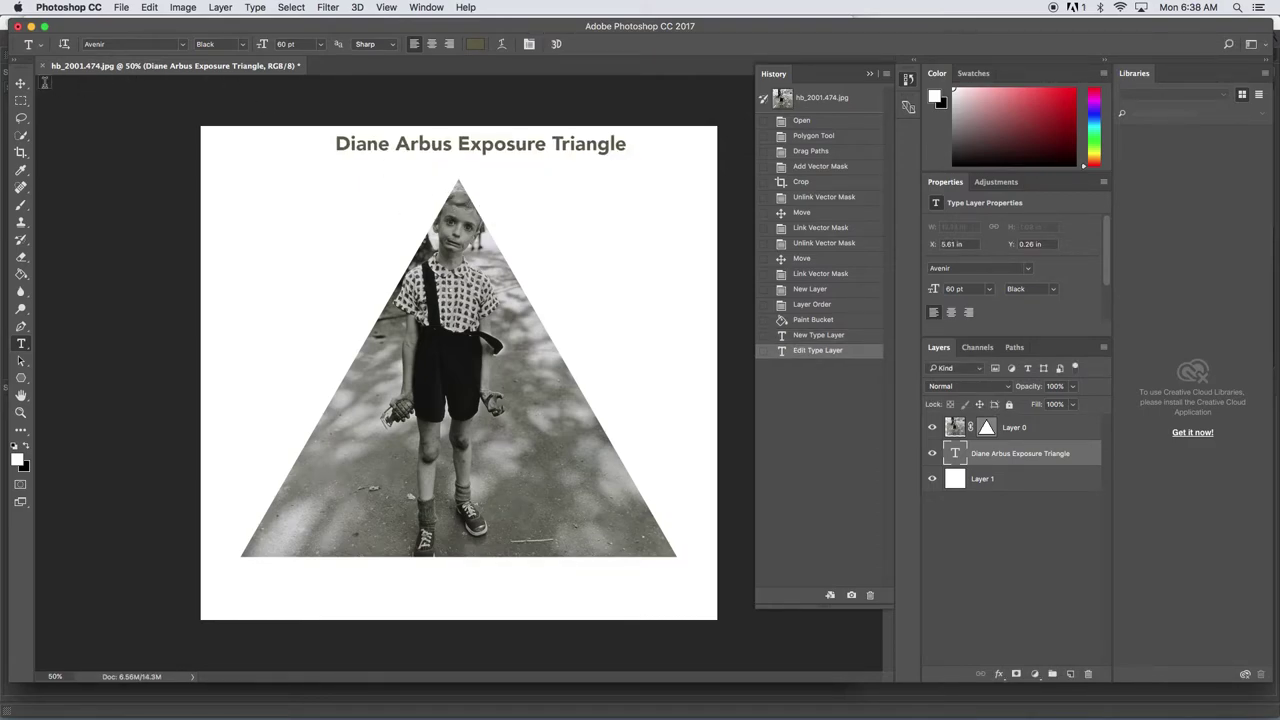
left_click(20, 83)
left_click_drag(428, 230, 406, 149)
key("cmd+z")
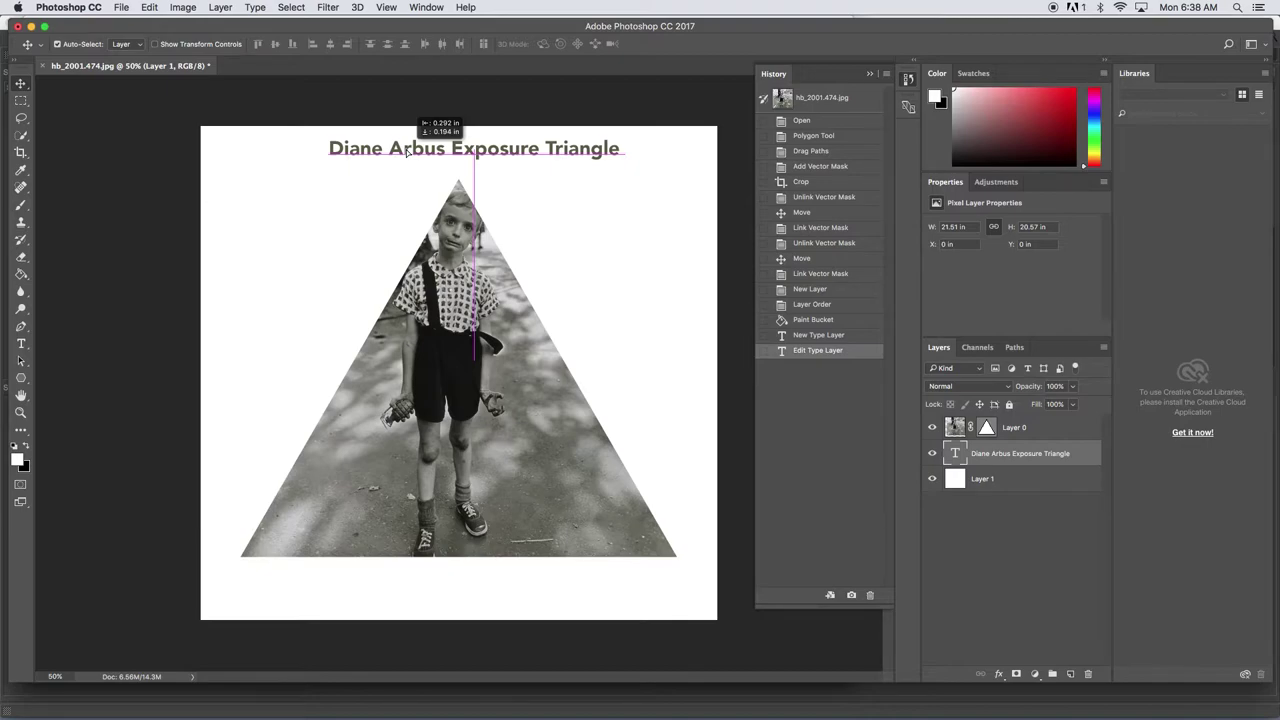
left_click_drag(406, 149, 406, 149)
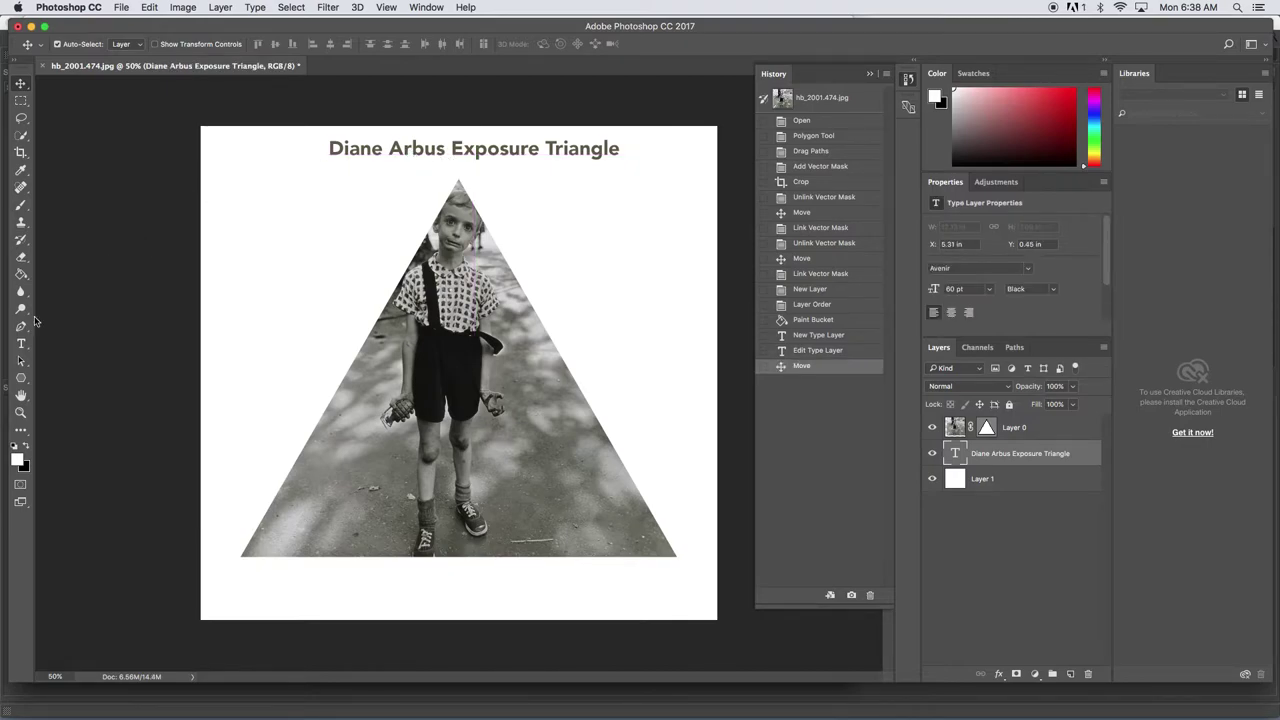
Type 'Child With Toy Hand Grenade, Central Park' on a new text line below the title
left_click(21, 343)
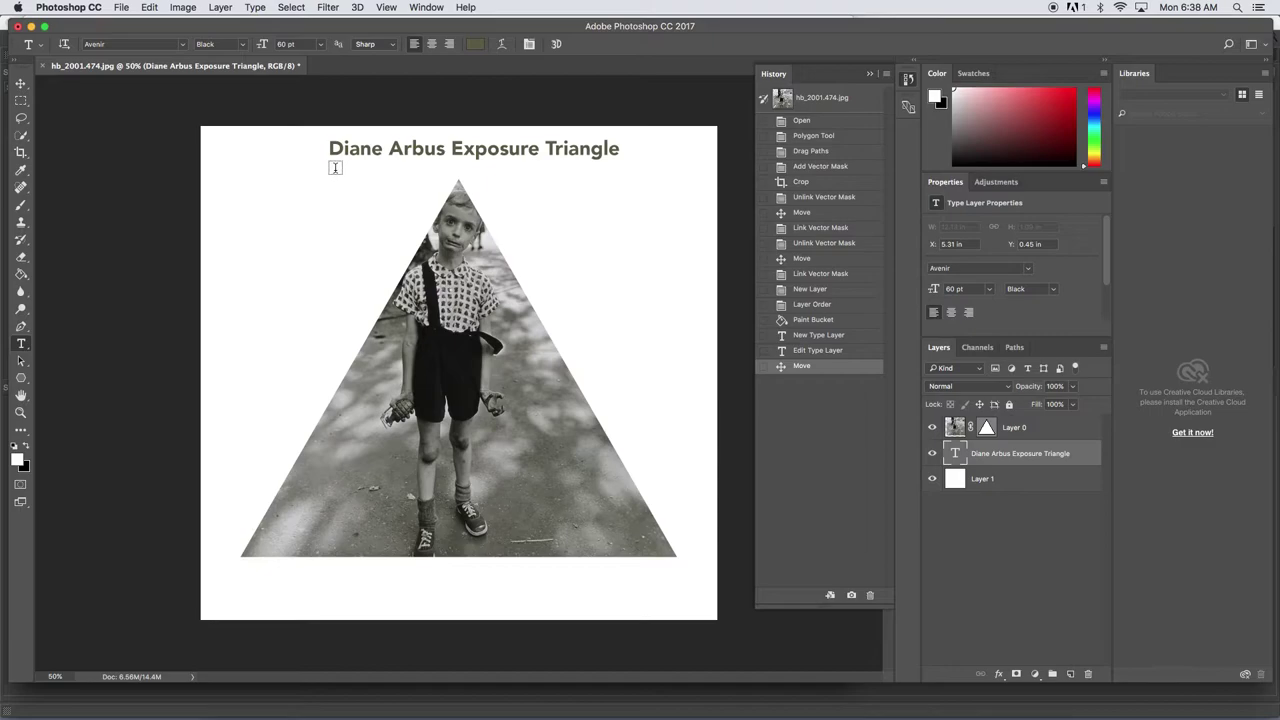
left_click(334, 172)
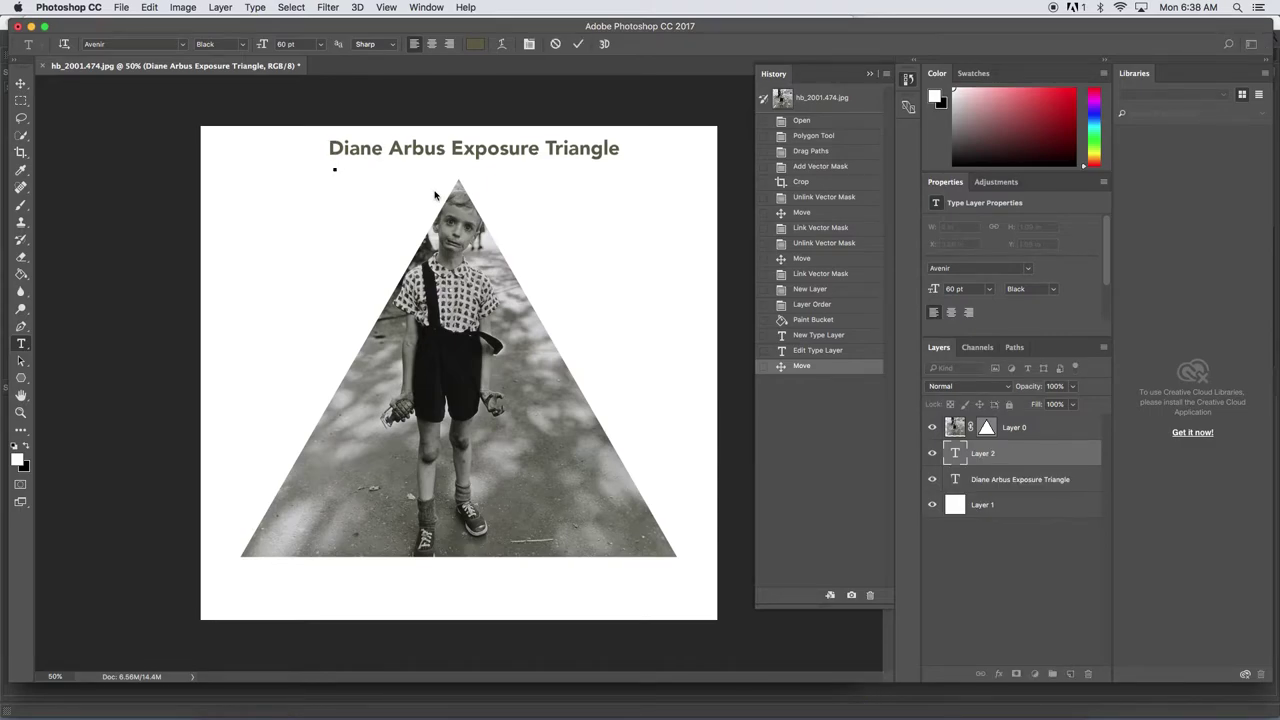
type("Chil")
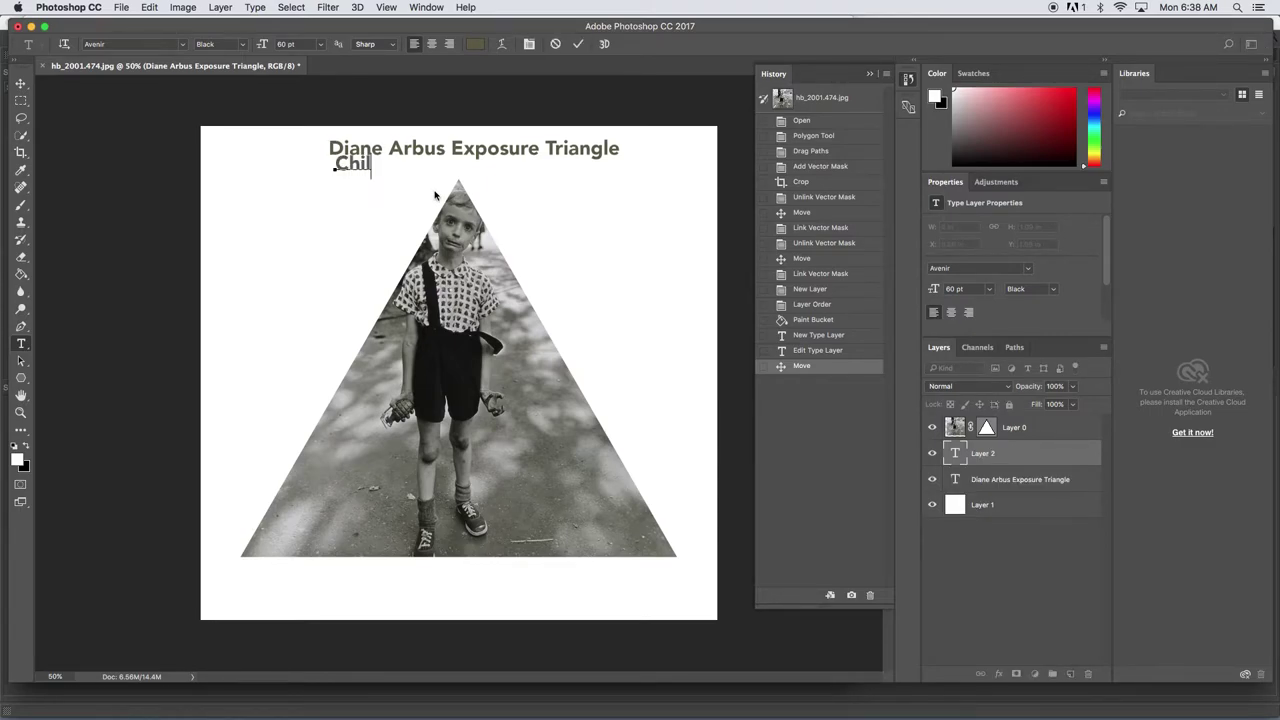
type("d with")
key("BackSpace")
key("BackSpace")
key("BackSpace")
key("BackSpace")
type("With Toy")
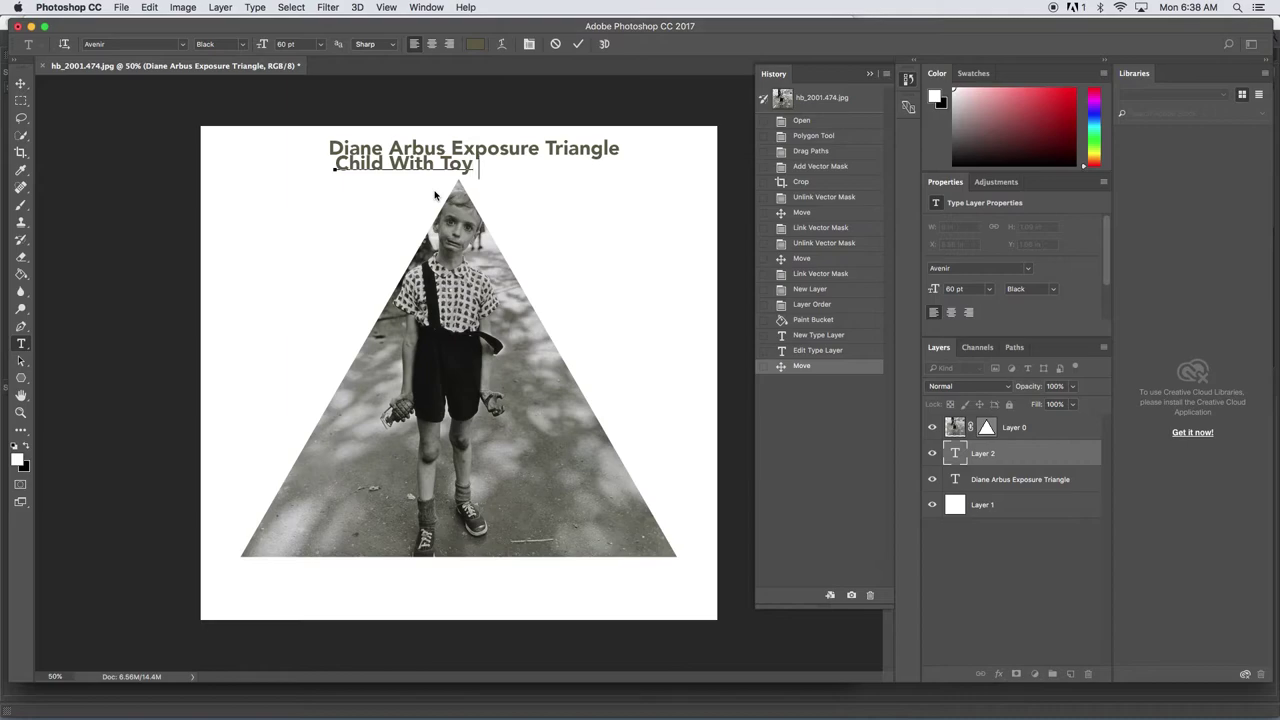
type(" Hand Gren")
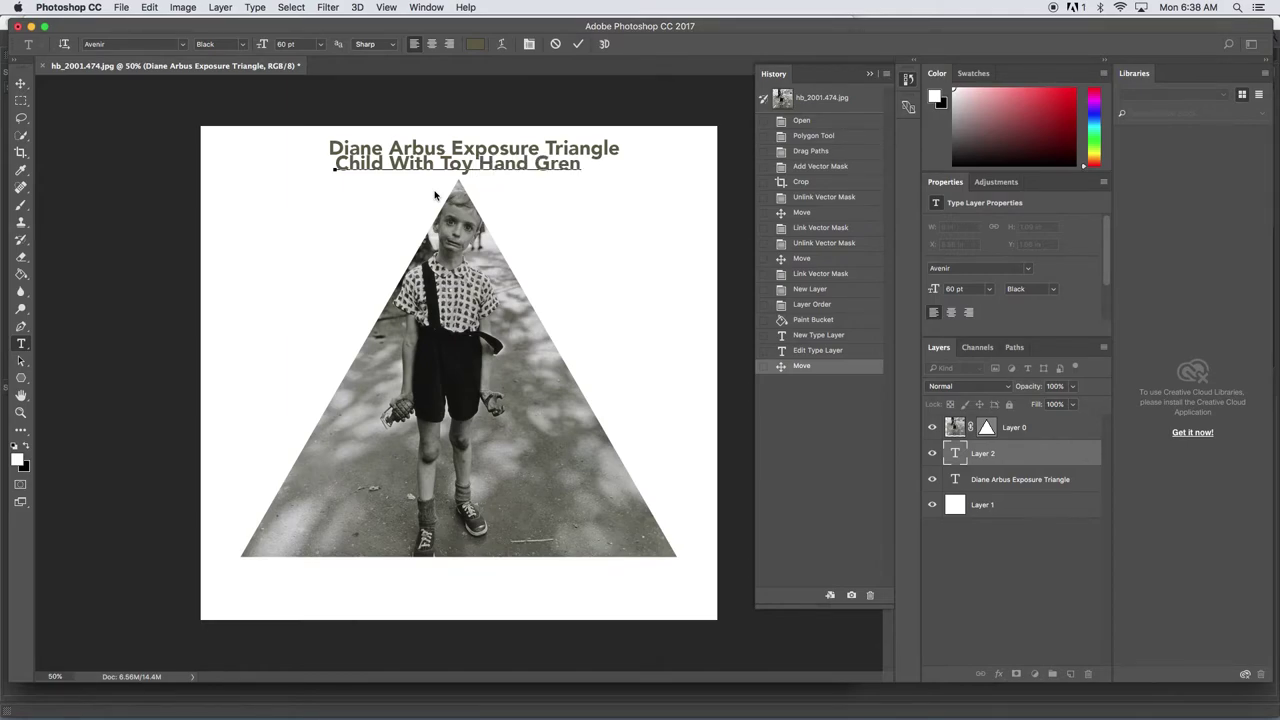
type("ade, Central Park")
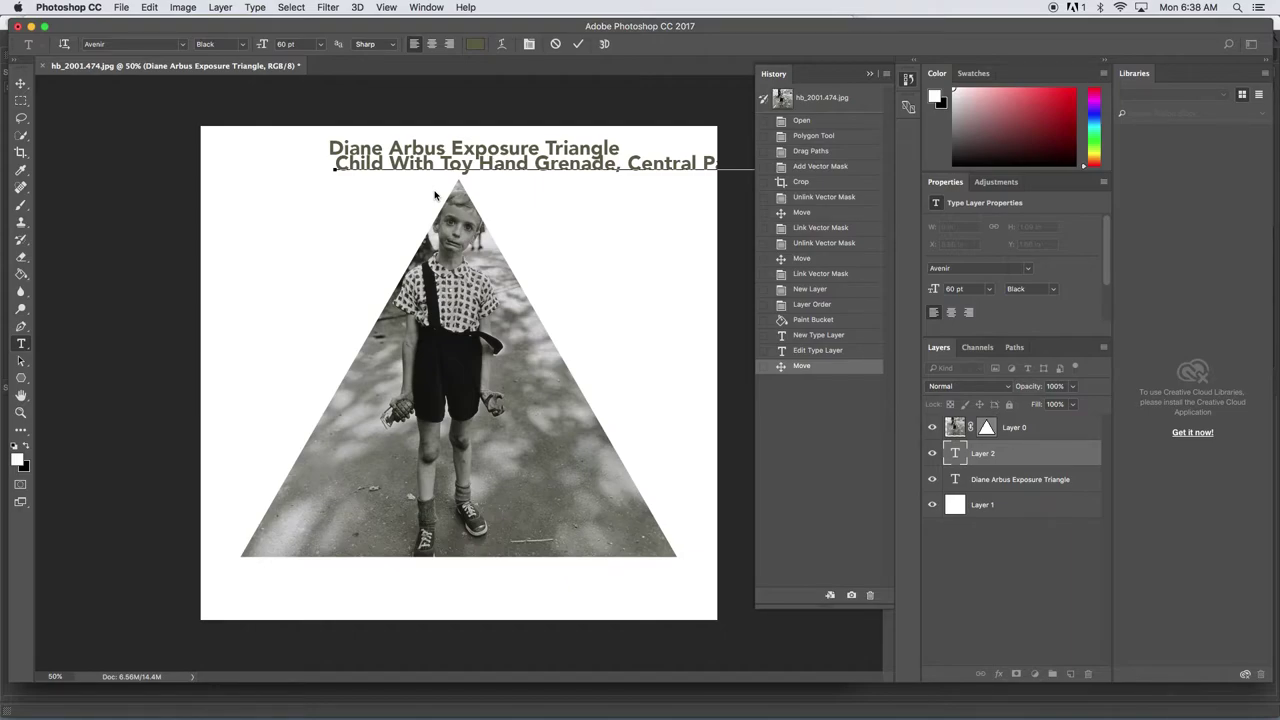
Shrink the caption to 36 pt and place it just under the title
left_click_drag(387, 214, 274, 243)
triple_click(341, 195)
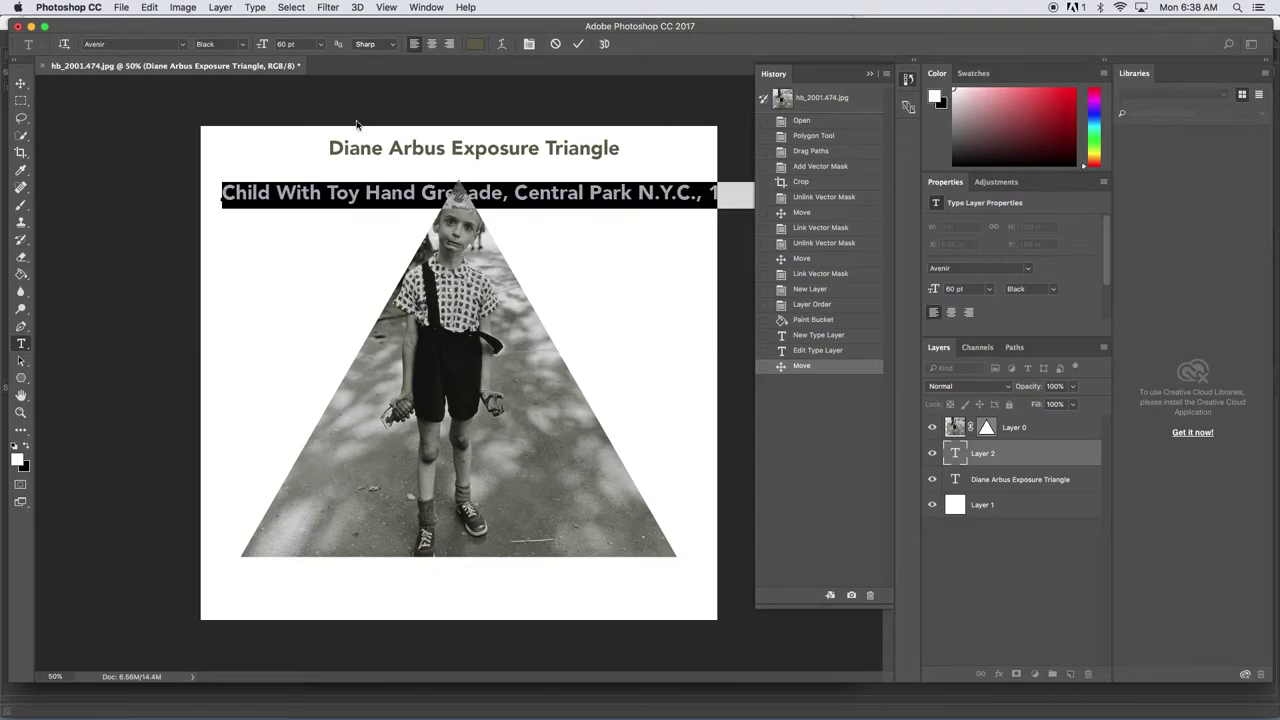
left_click(316, 47)
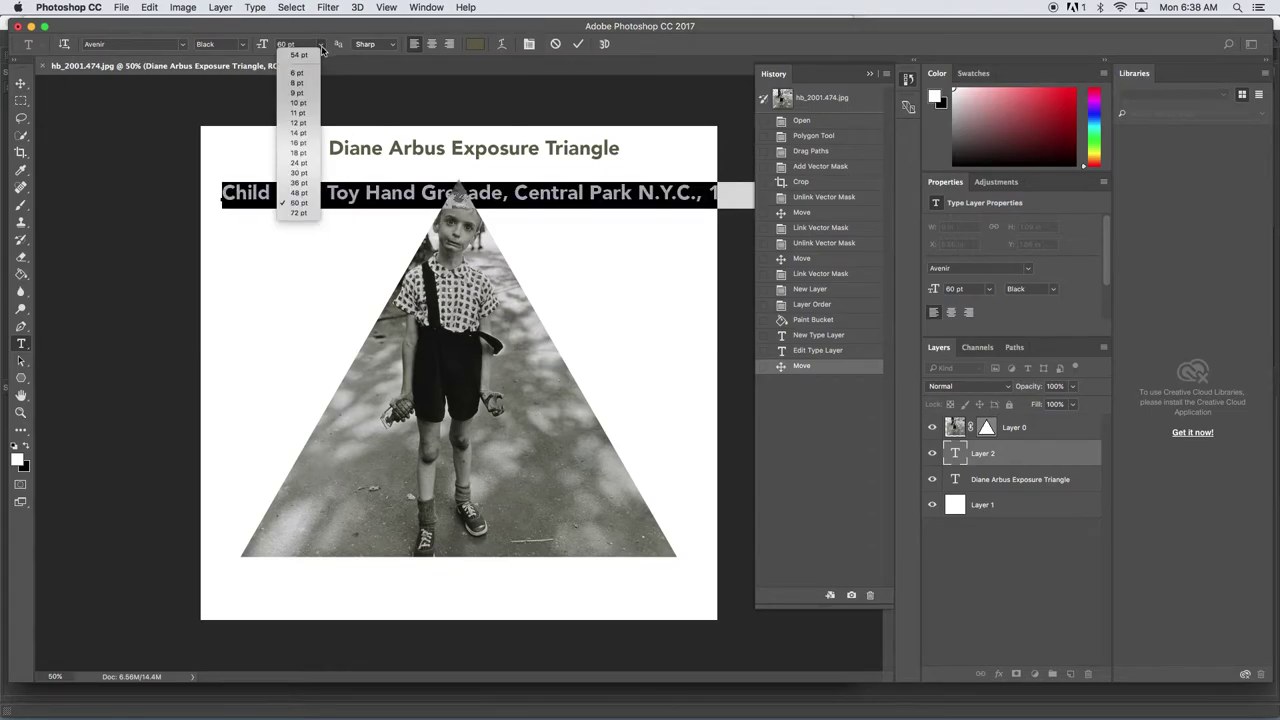
left_click(308, 185)
left_click_drag(343, 229, 432, 202)
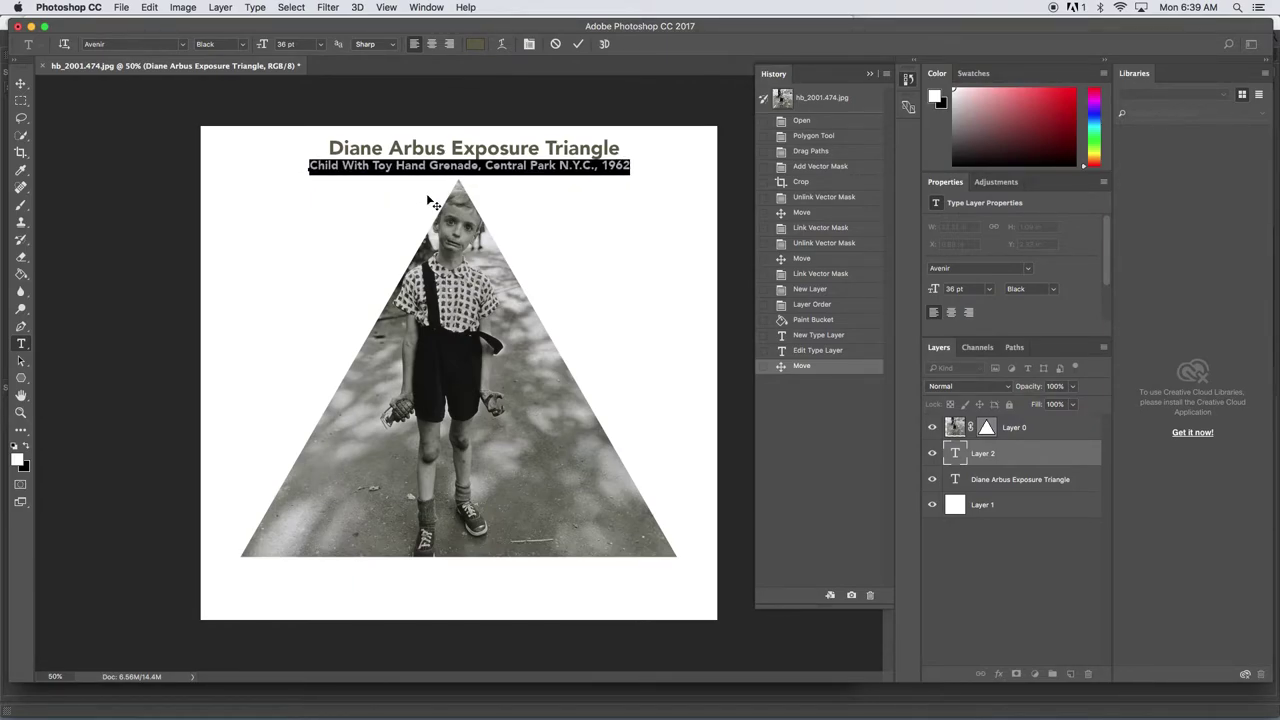
left_click(424, 167)
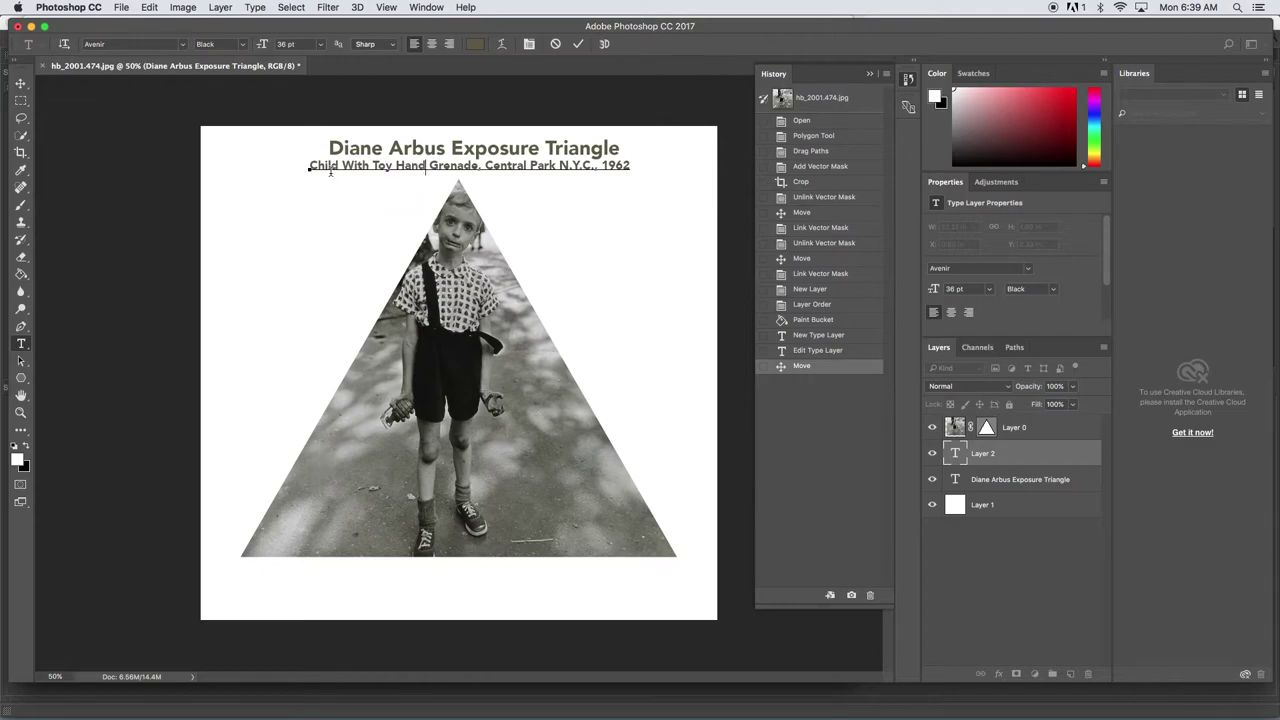
Set the caption in Medium Oblique and shift it right to centre it under the title
left_click_drag(309, 165, 640, 170)
left_click(238, 49)
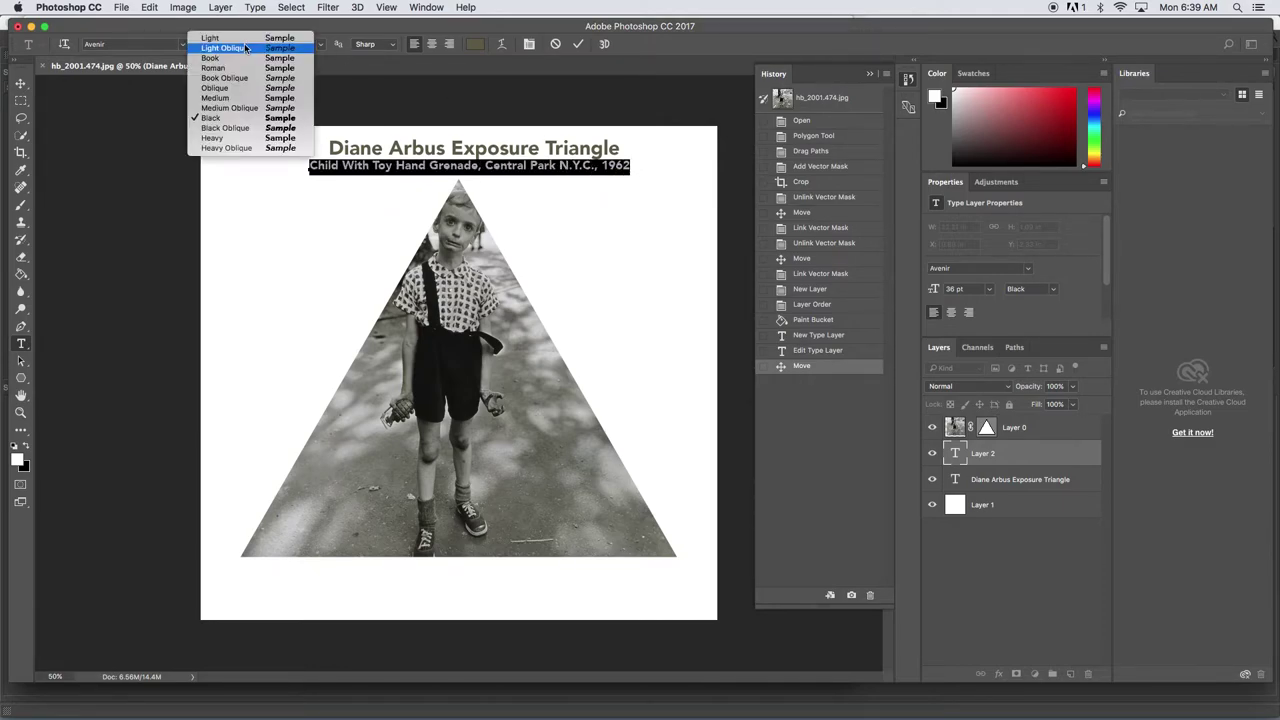
left_click(247, 100)
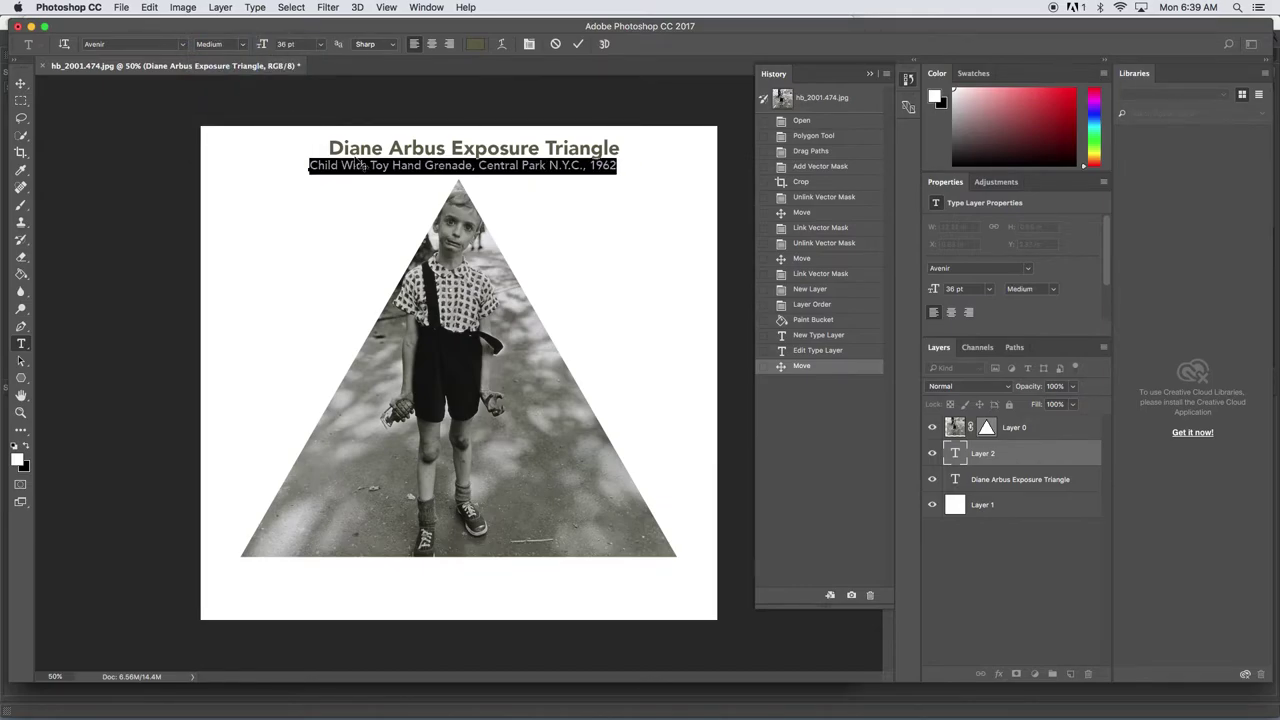
left_click(352, 166)
left_click_drag(309, 167, 580, 172)
left_click(241, 44)
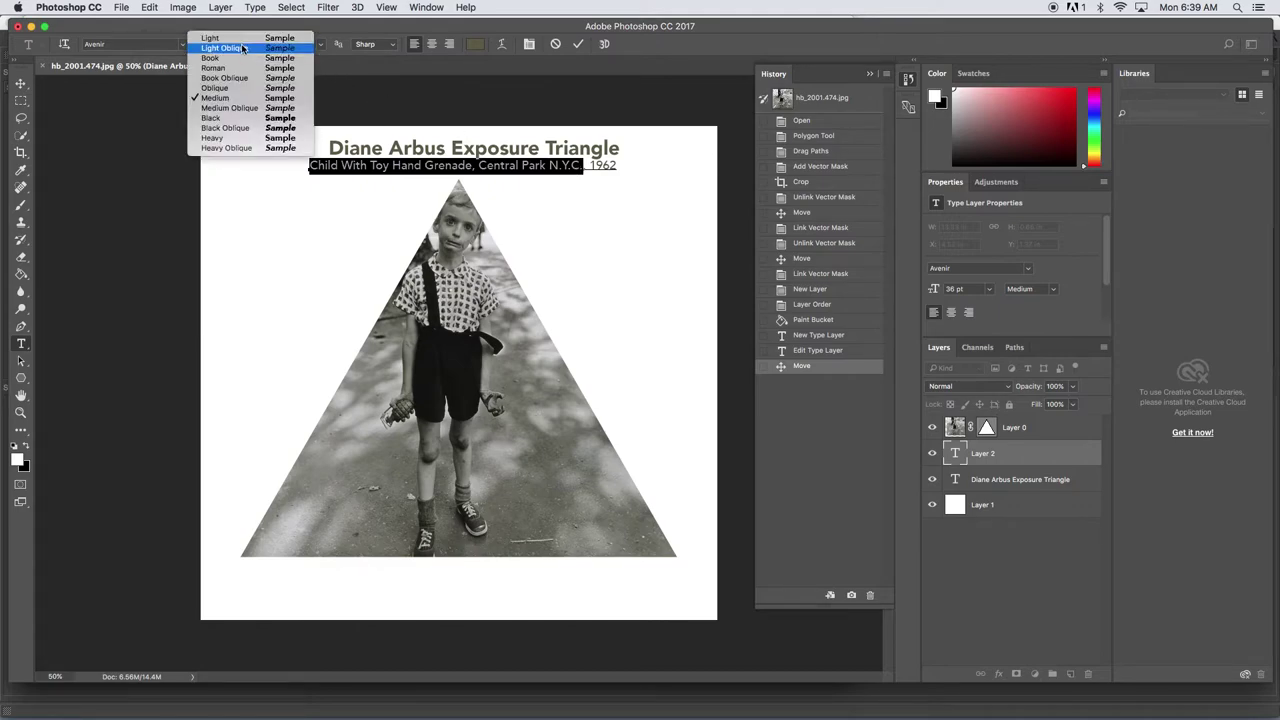
left_click(232, 107)
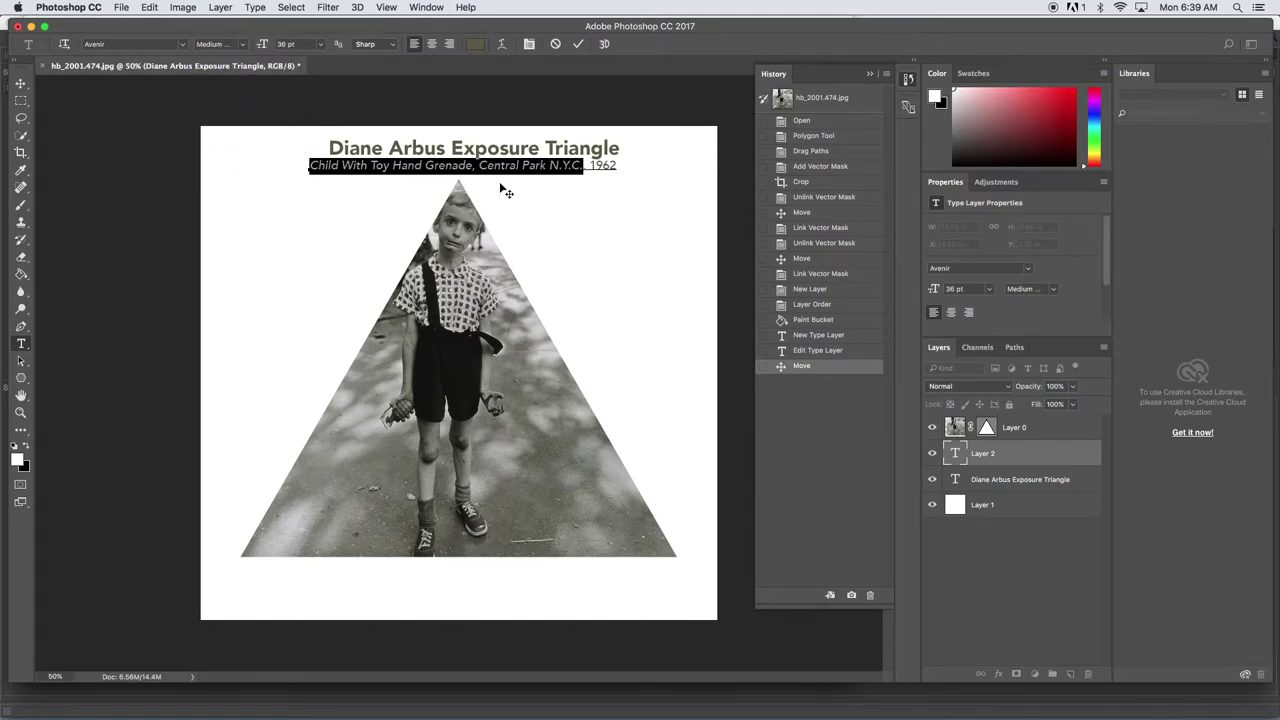
left_click(603, 168)
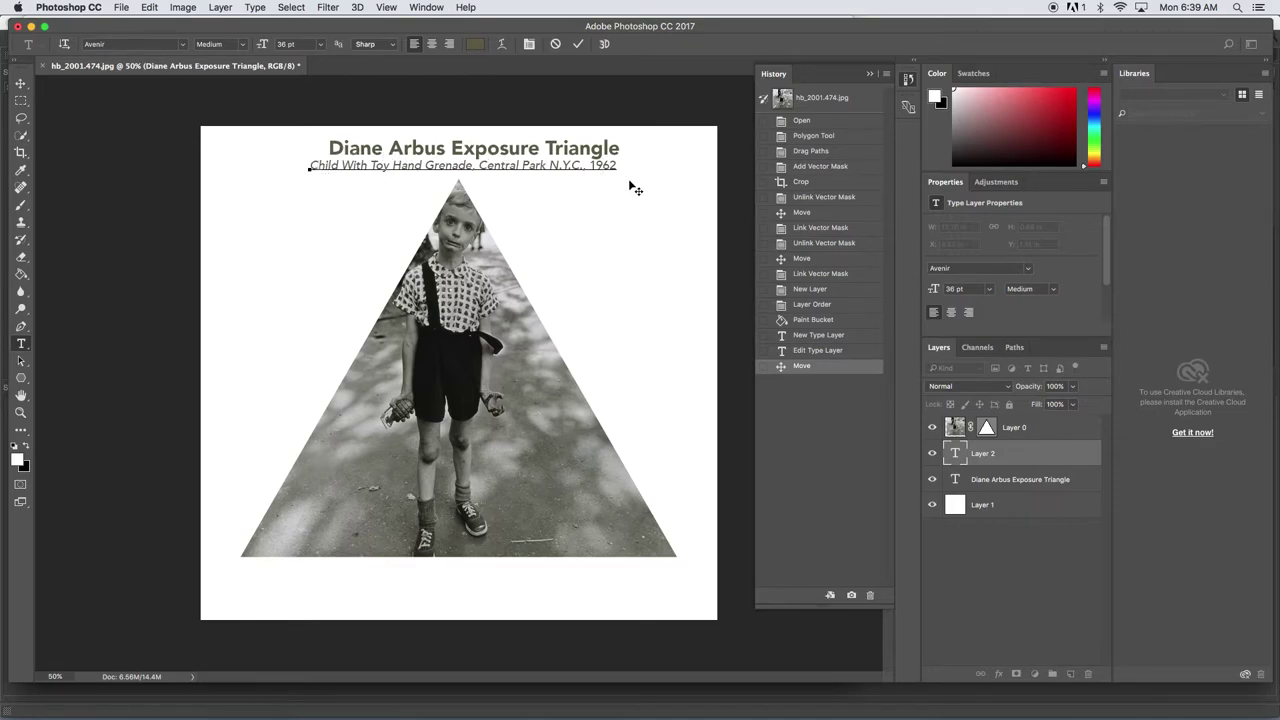
left_click_drag(423, 194, 435, 193)
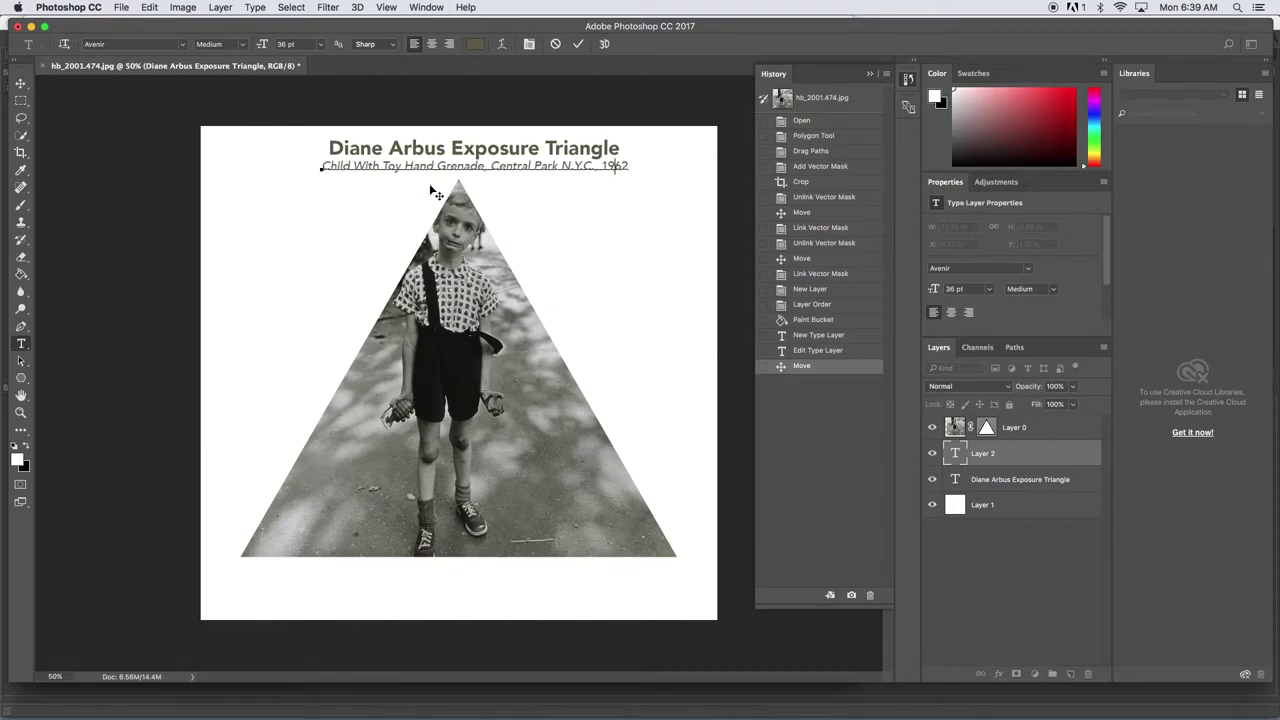
Commit the caption, then nudge the title and caption layers together slightly left over the triangle
key("super+Return")
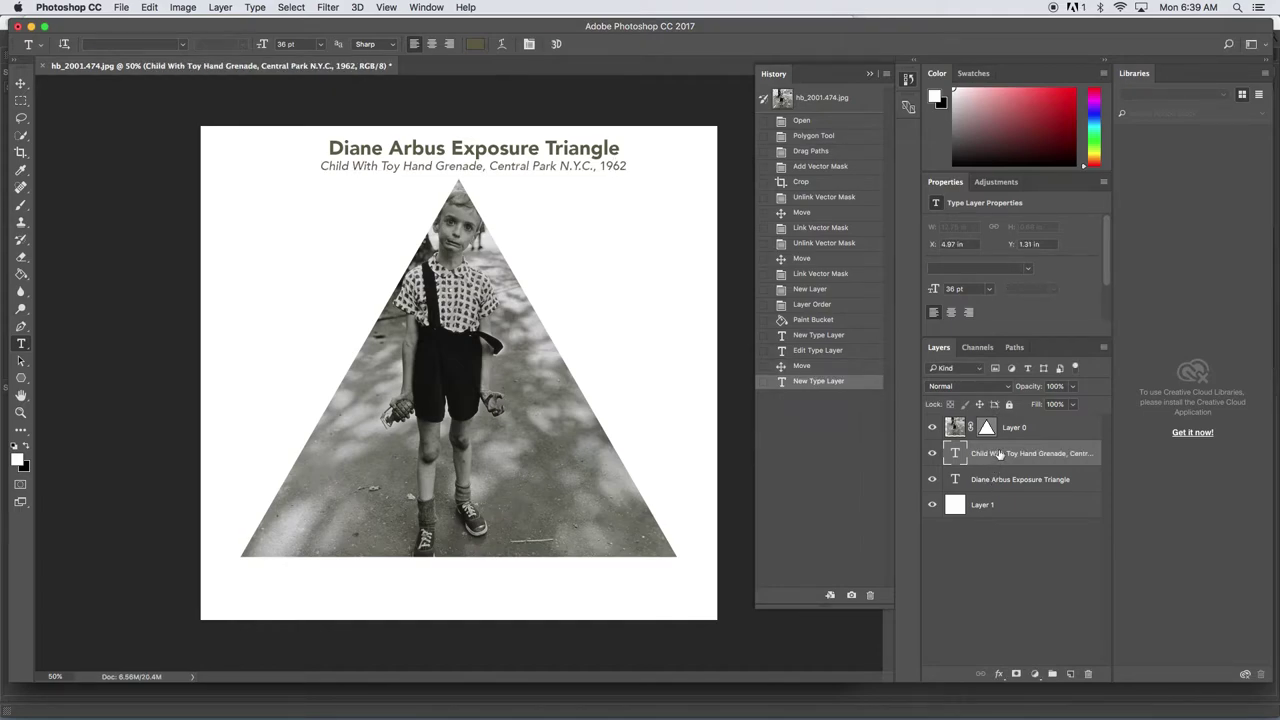
left_click(1005, 477, "shift")
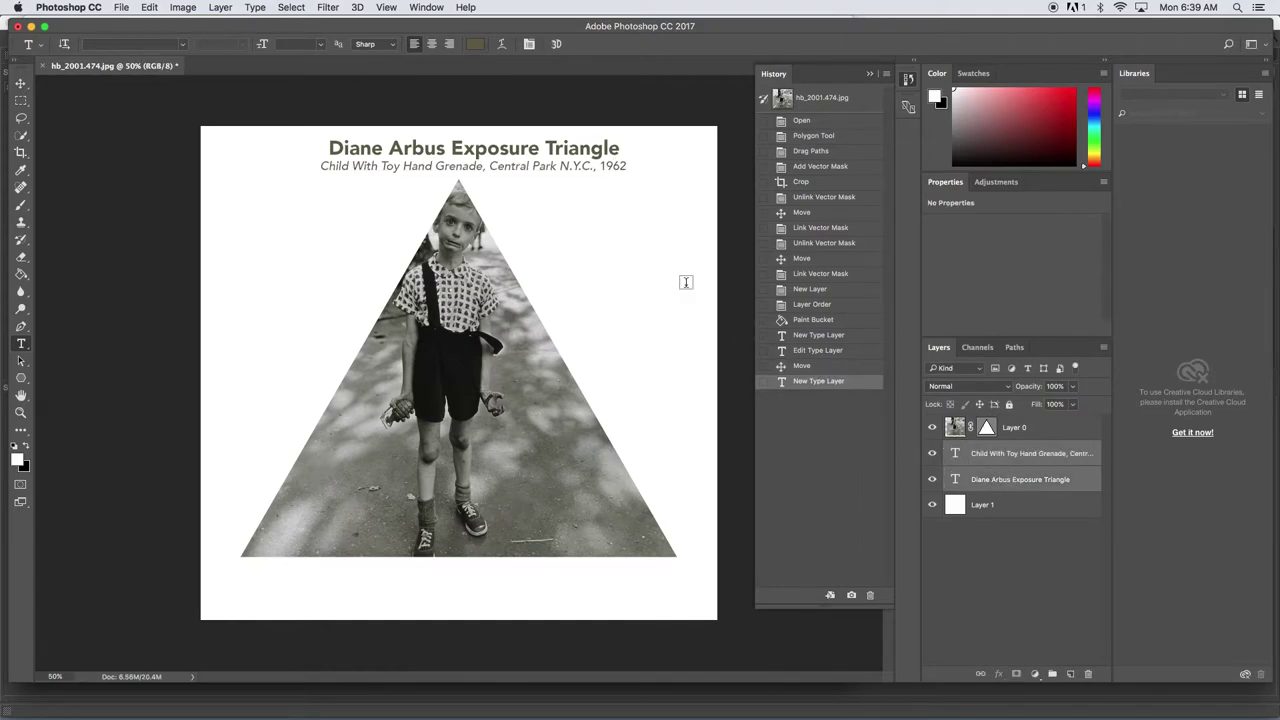
key("v")
left_click_drag(517, 200, 629, 251)
left_click(984, 455)
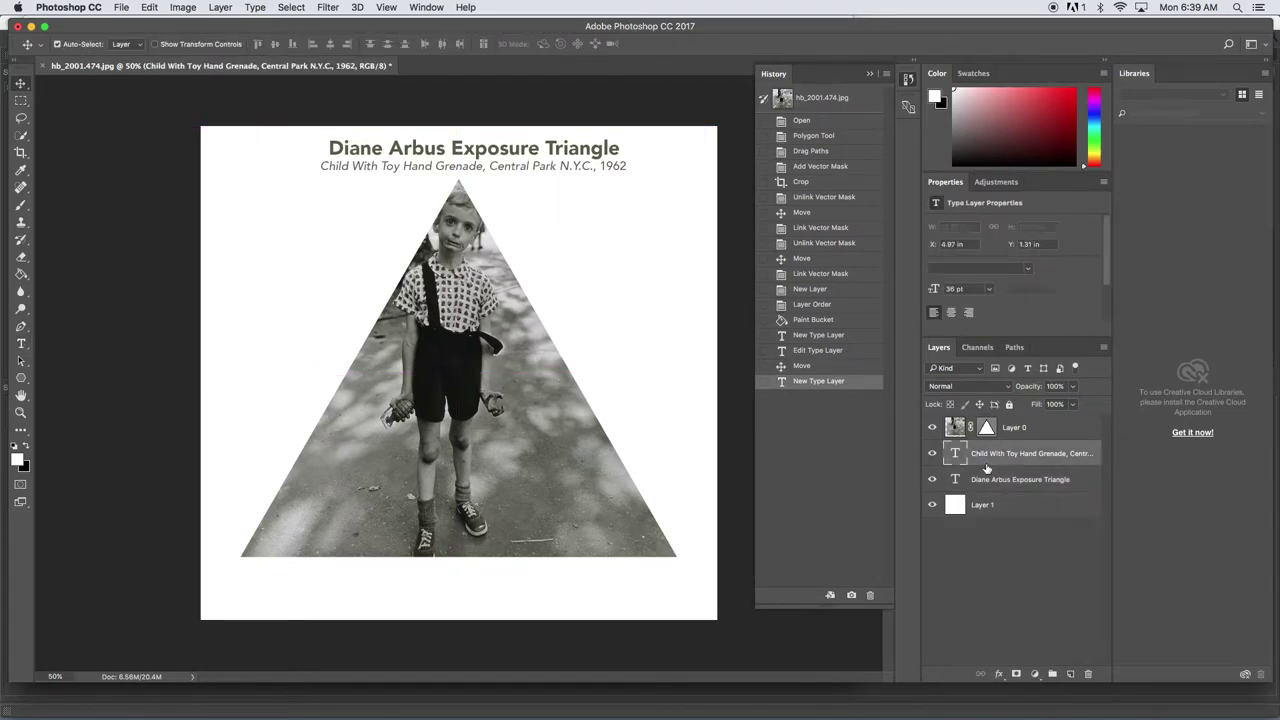
left_click(990, 480, "shift")
key("Left")
key("Left")
key("Left")
key("Left")
key("Left")
key("Left")
key("Left")
key("Left")
key("Left")
key("Left")
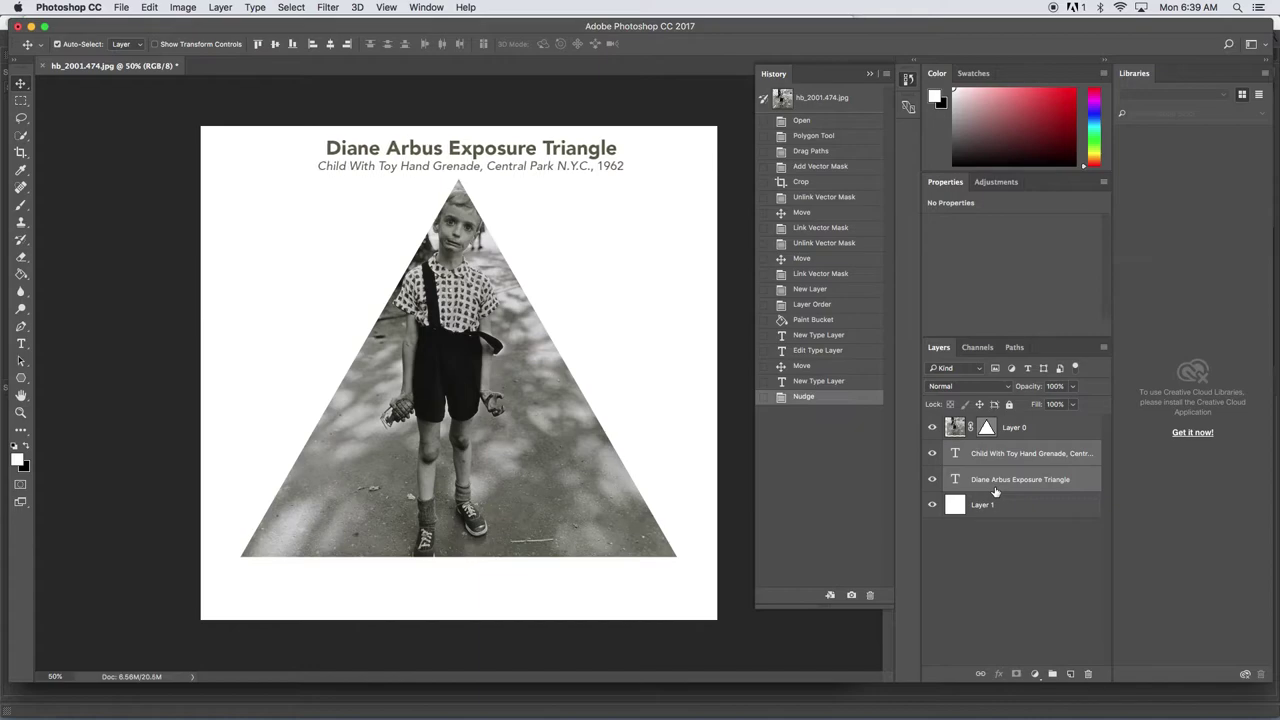
key("Left")
key("Left")
key("Left")
key("Left")
key("Left")
key("Left")
key("Left")
key("Left")
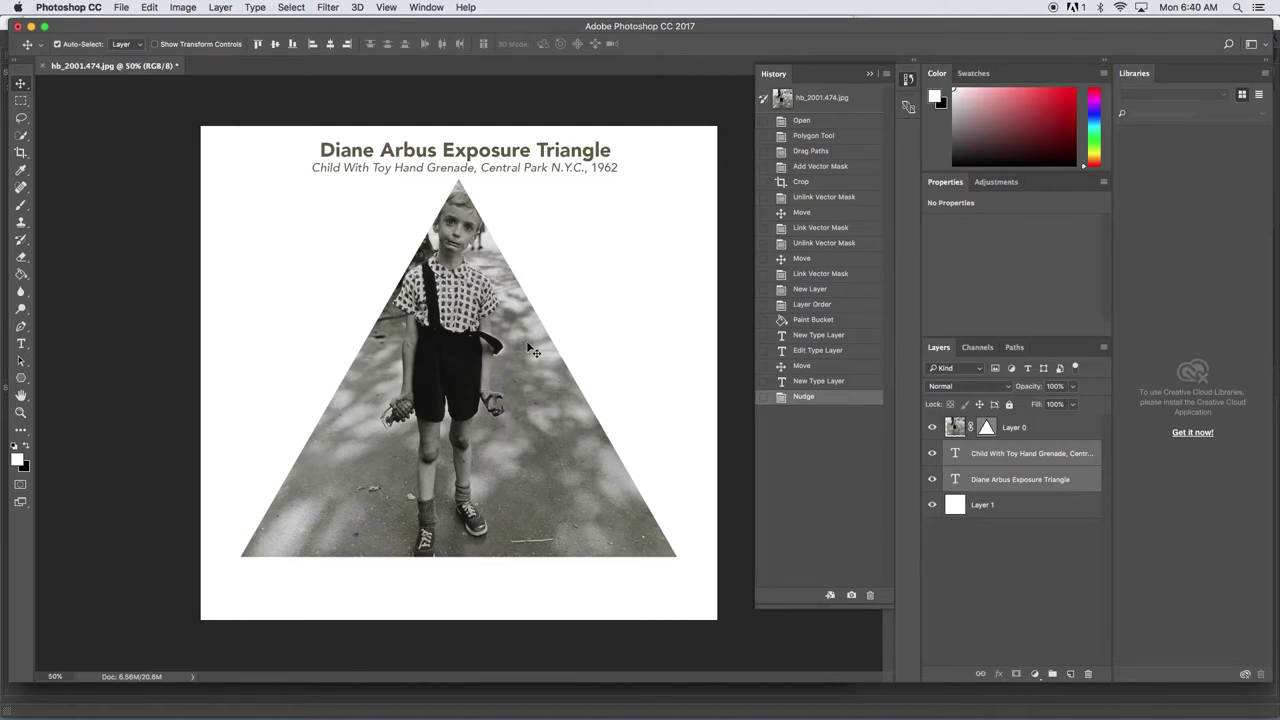
Add an 'f/1.8' label left of the triangle in 73 pt Avenir Black
left_click(21, 343)
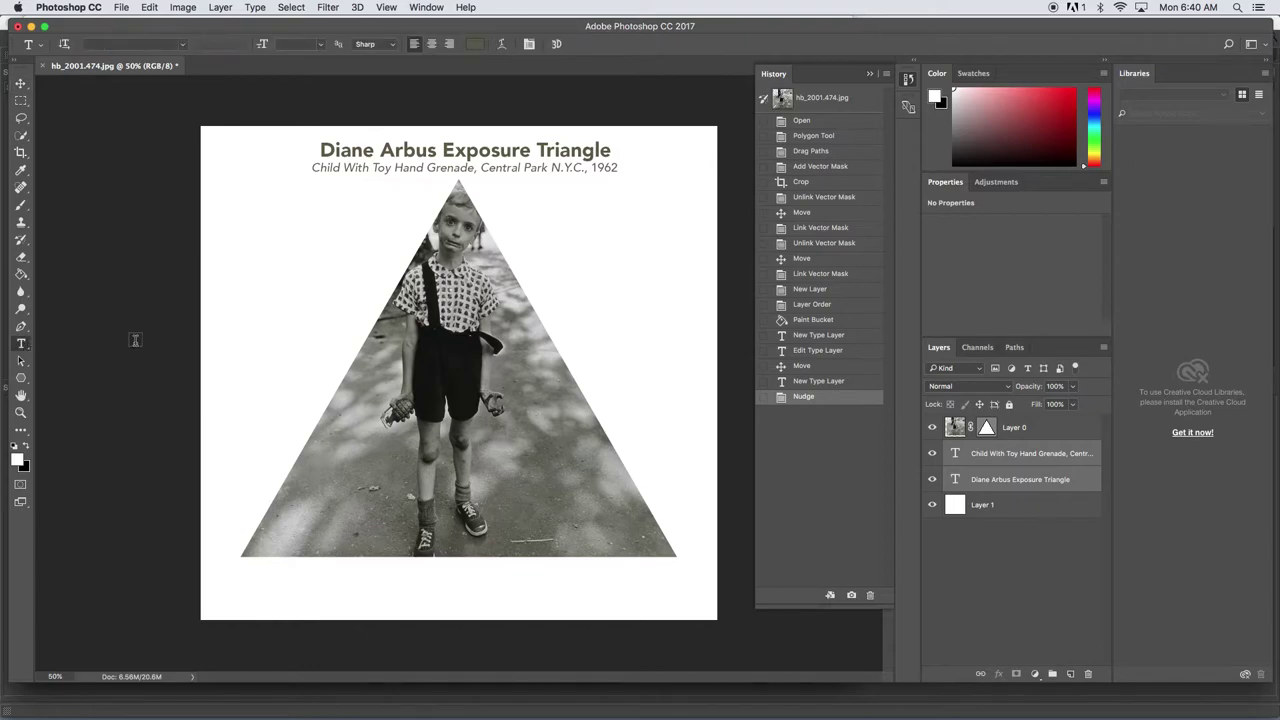
left_click(251, 287)
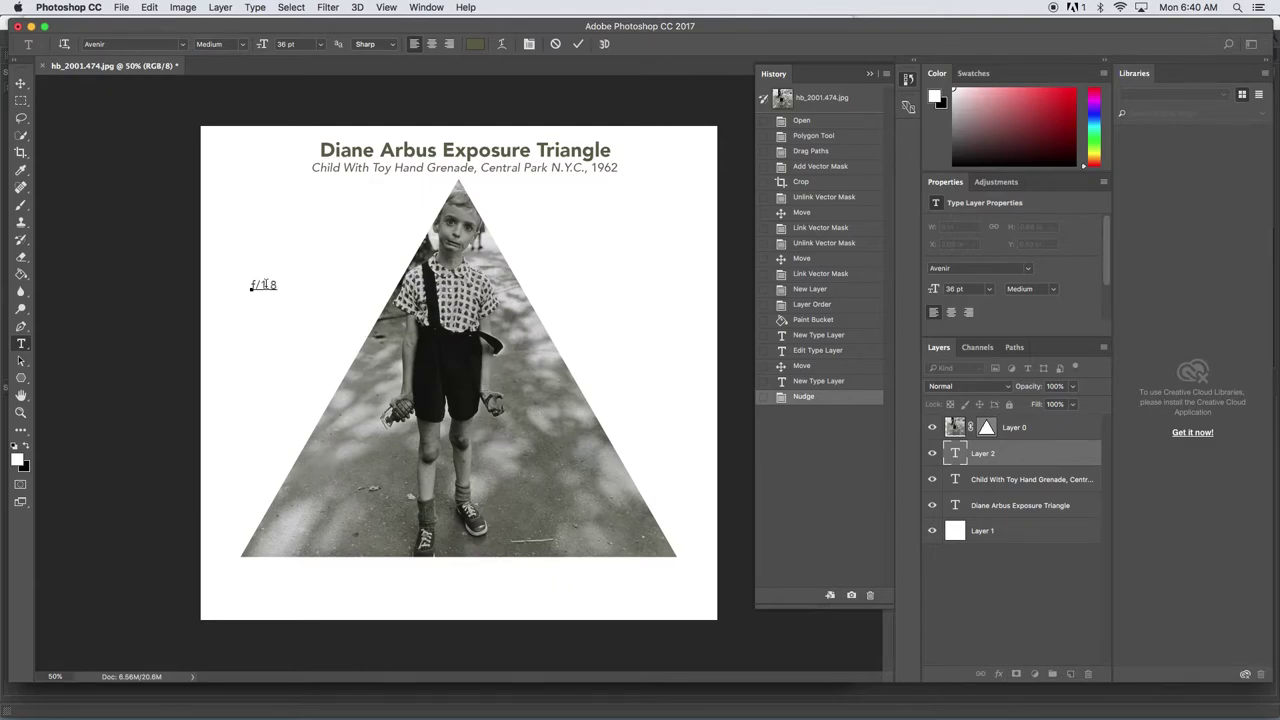
type("f/1.8")
key("super+a")
left_click_drag(265, 47, 293, 47)
left_click(240, 45)
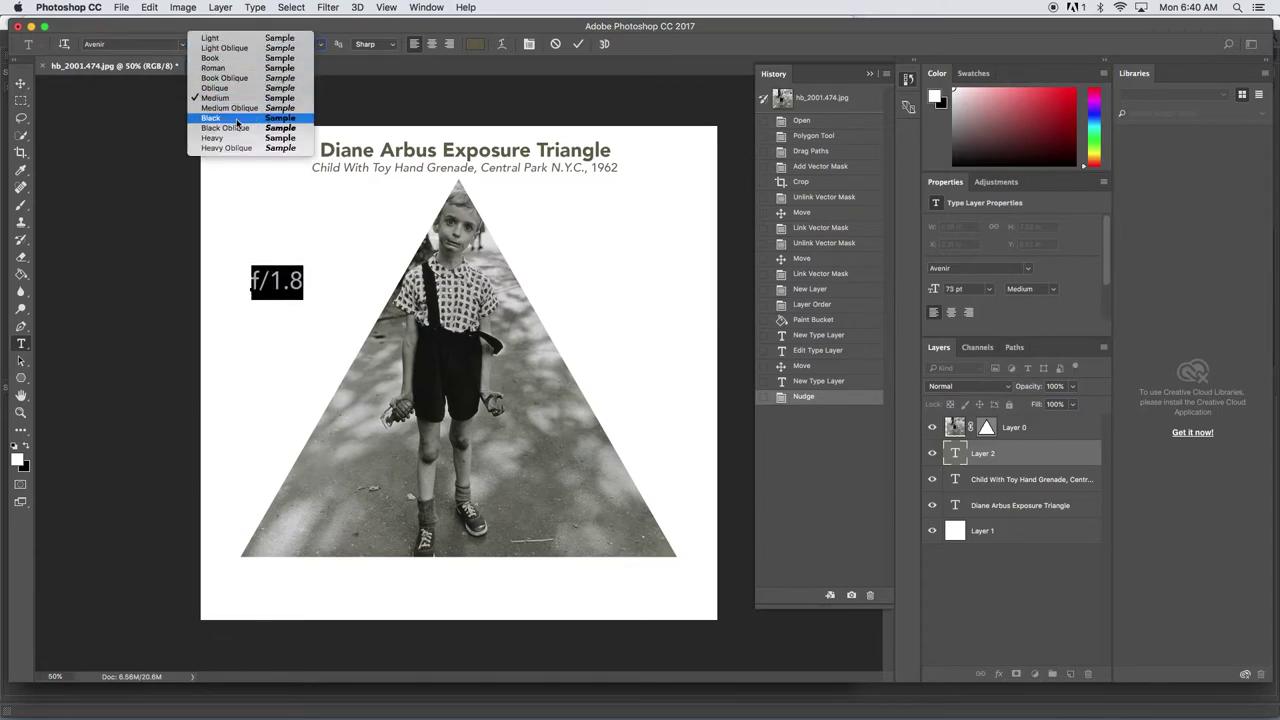
left_click(237, 123)
left_click(241, 45)
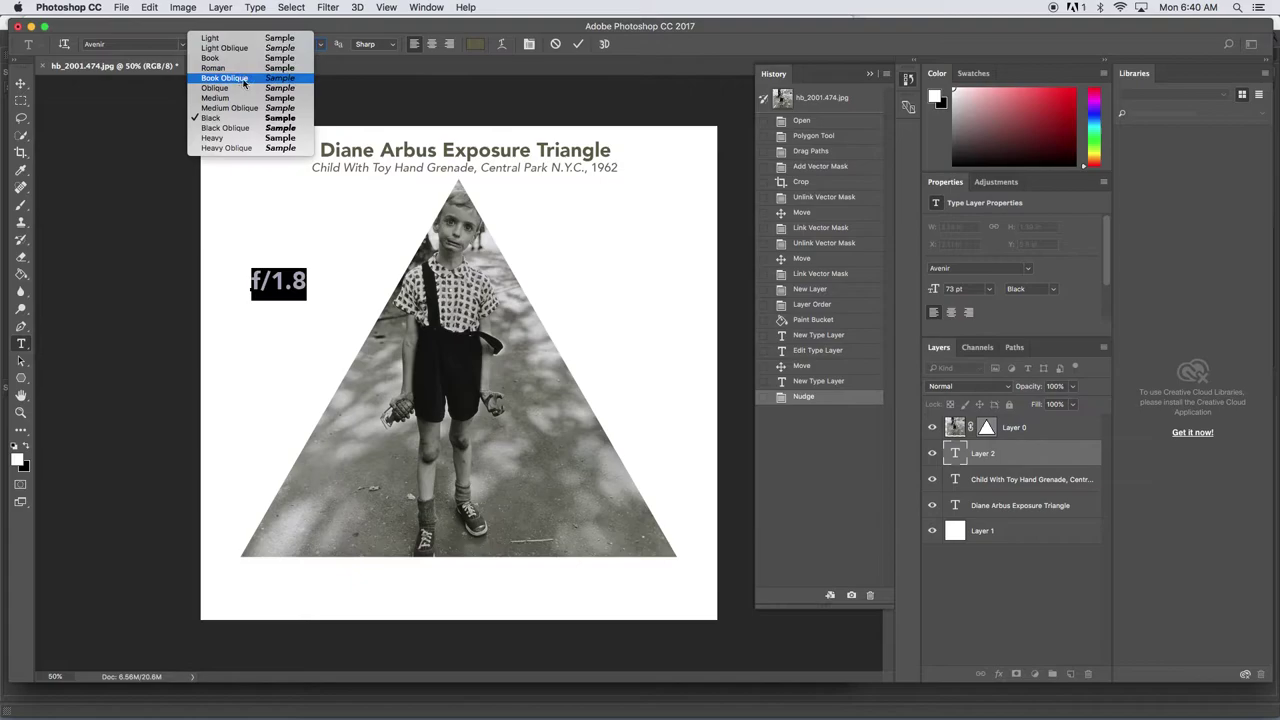
left_click(243, 136)
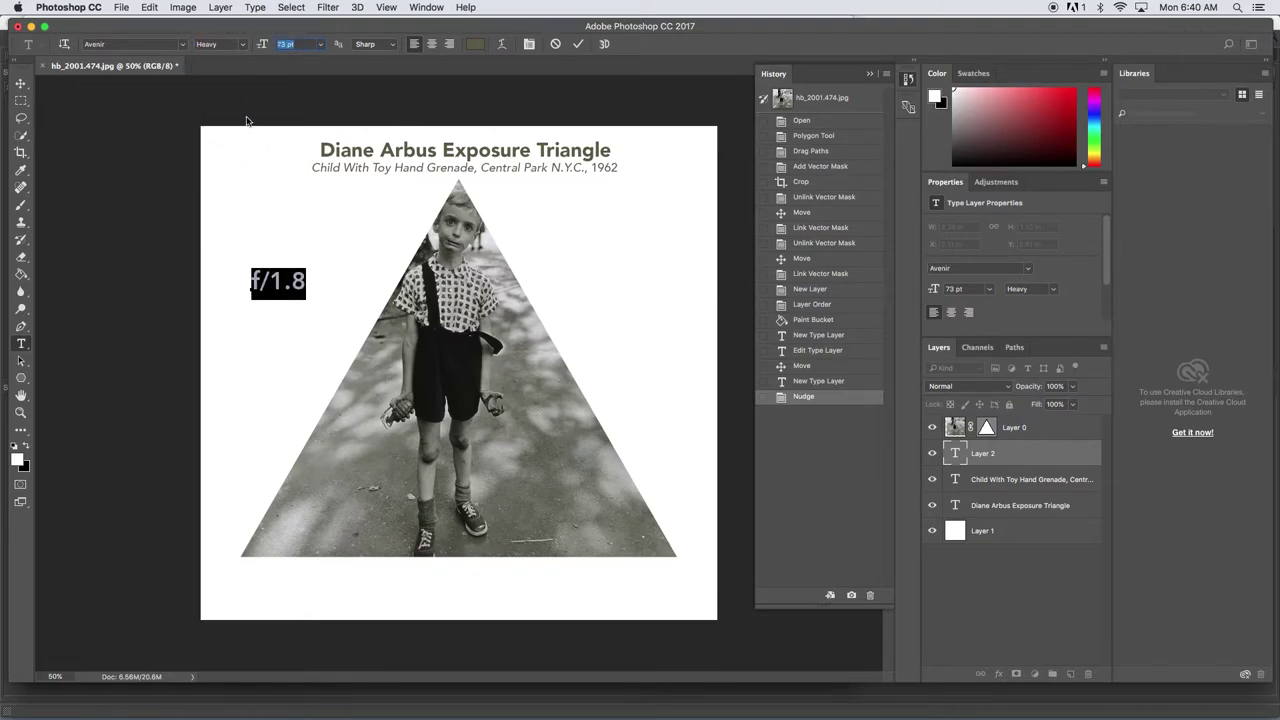
left_click(242, 46)
left_click(238, 123)
Change the label to read 'Aperture - f/1.8' and move it up beside the triangle's upper left
key("super+Tab")
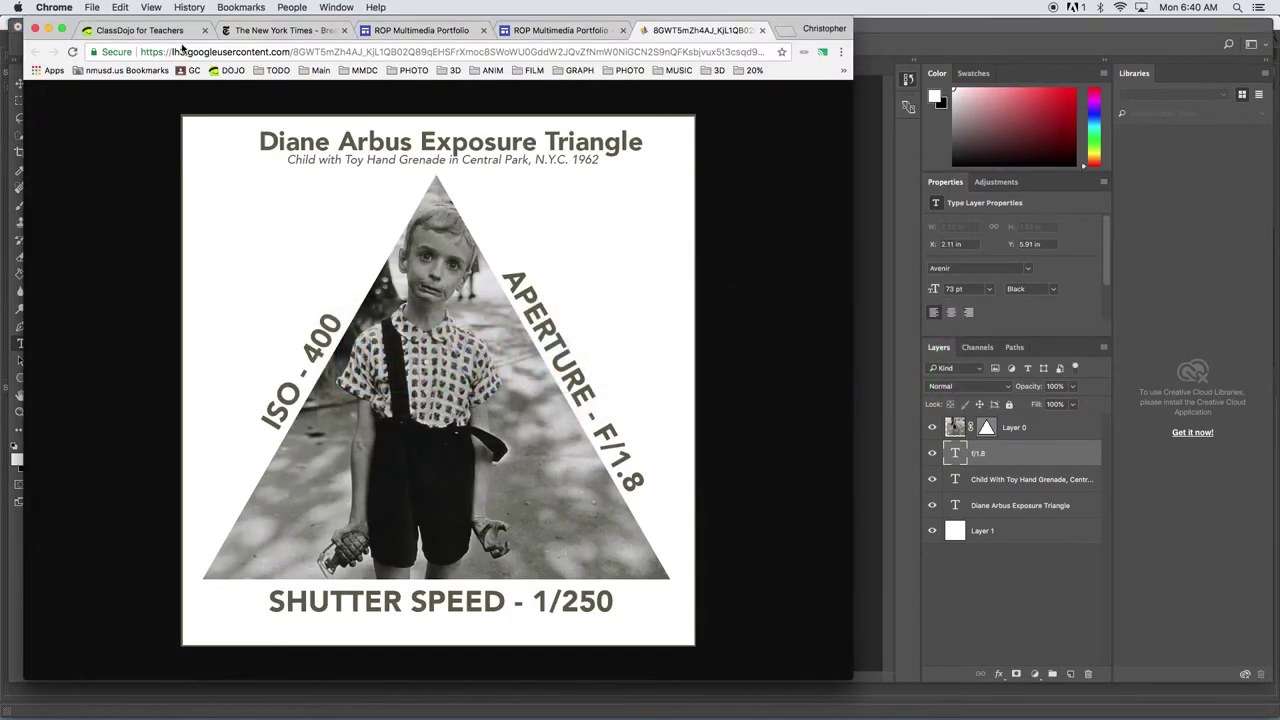
key("super+Tab")
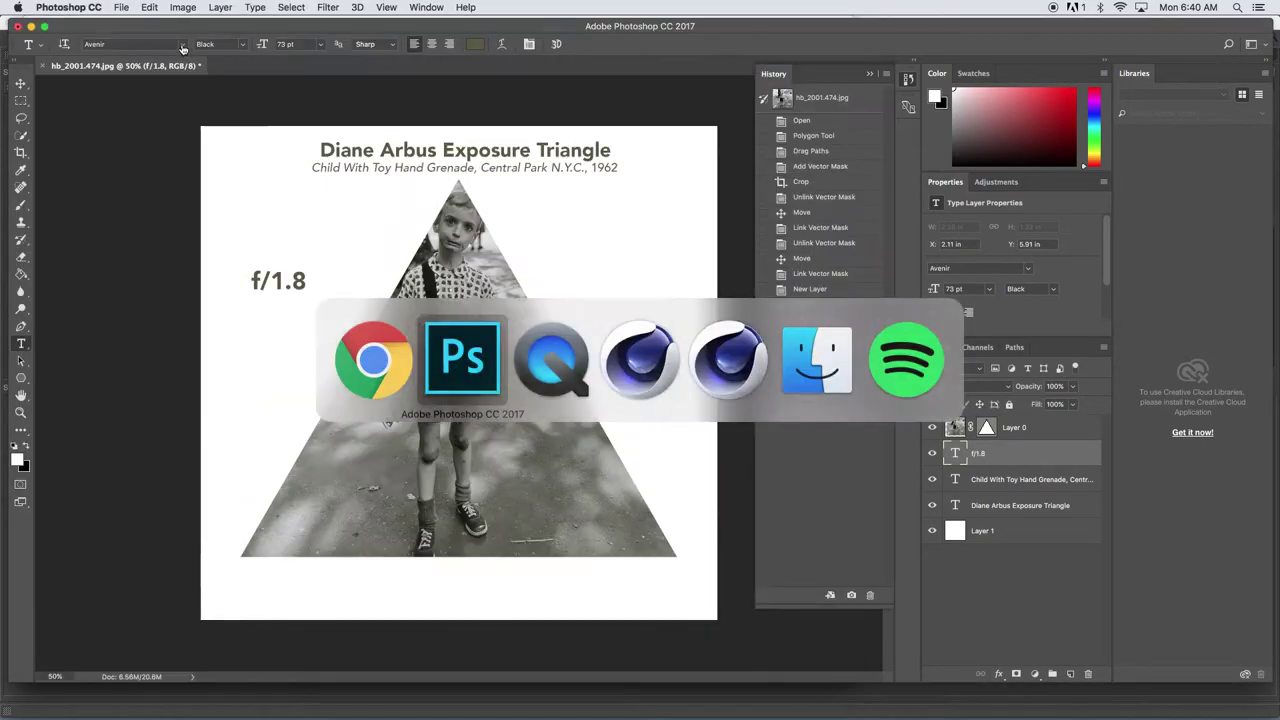
left_click(254, 282)
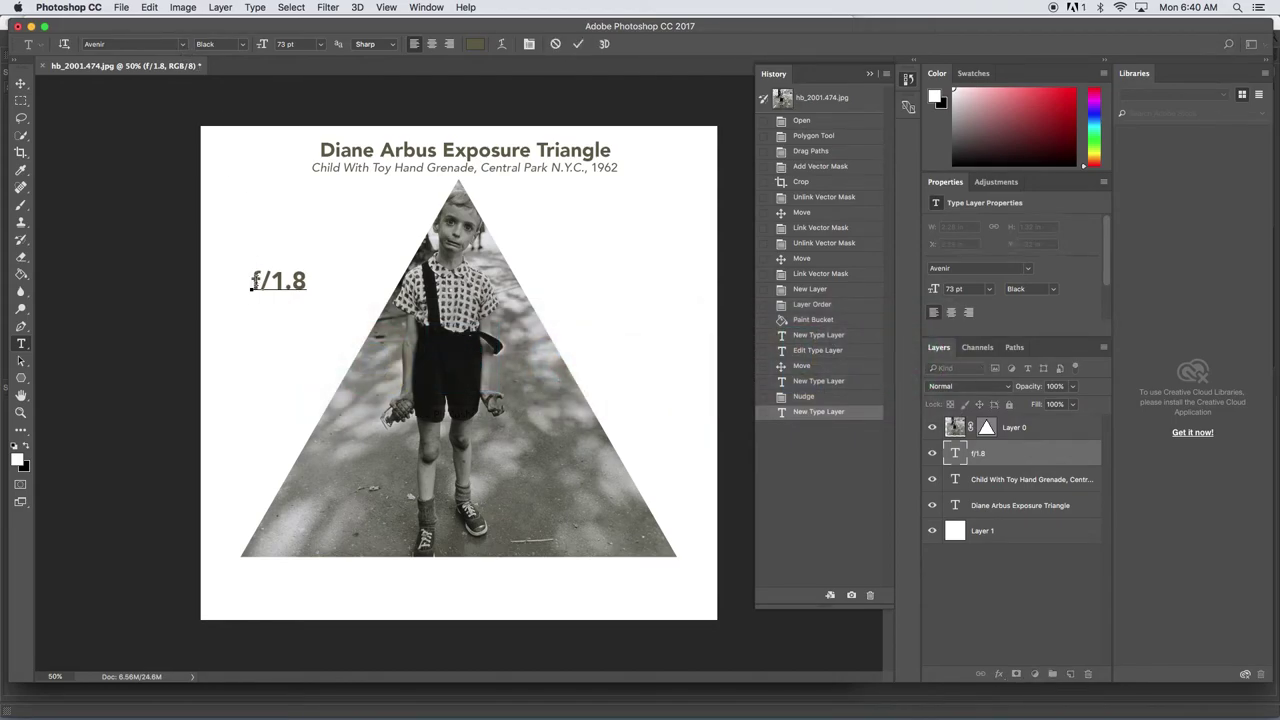
type("Apertur")
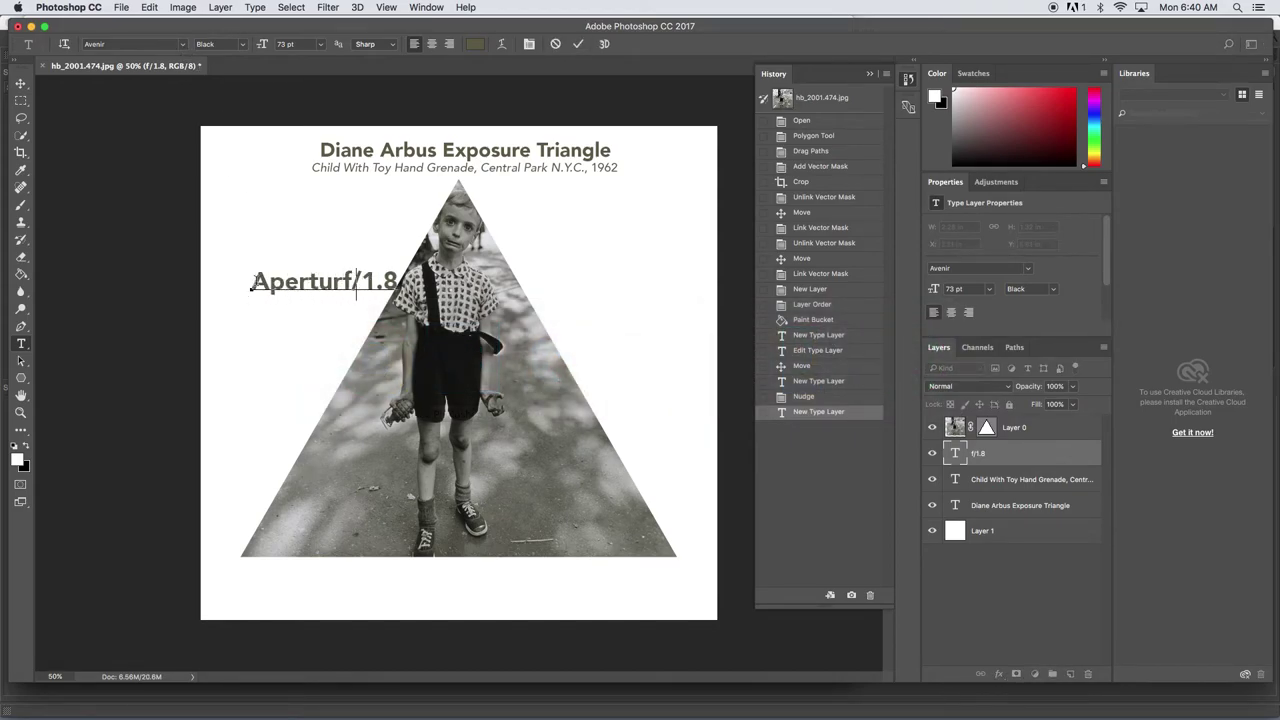
type("e -")
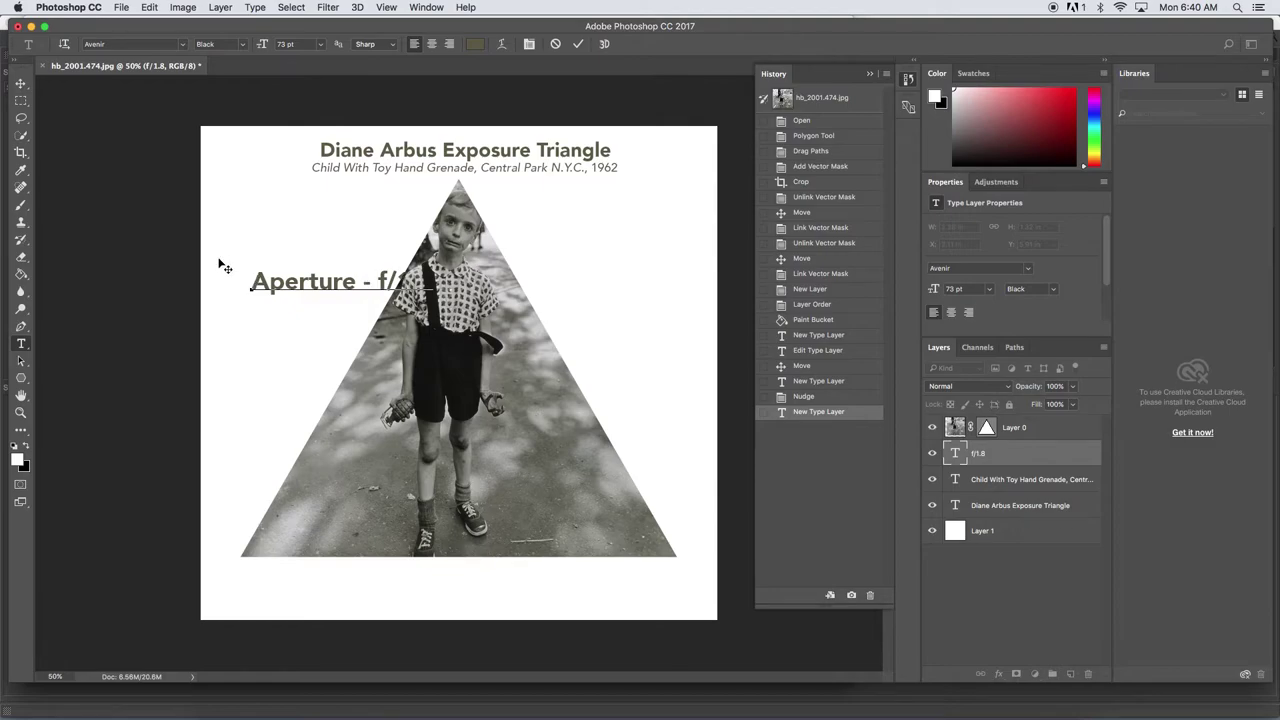
left_click_drag(271, 334, 248, 284)
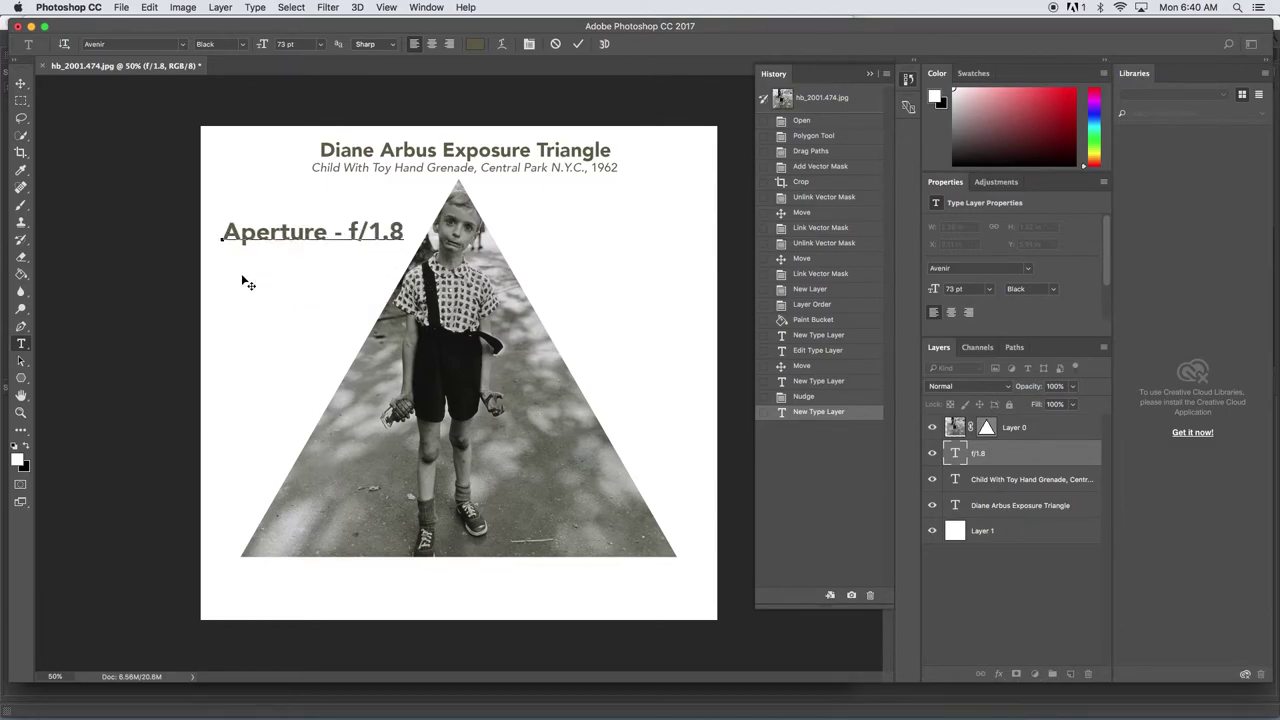
left_click(21, 86)
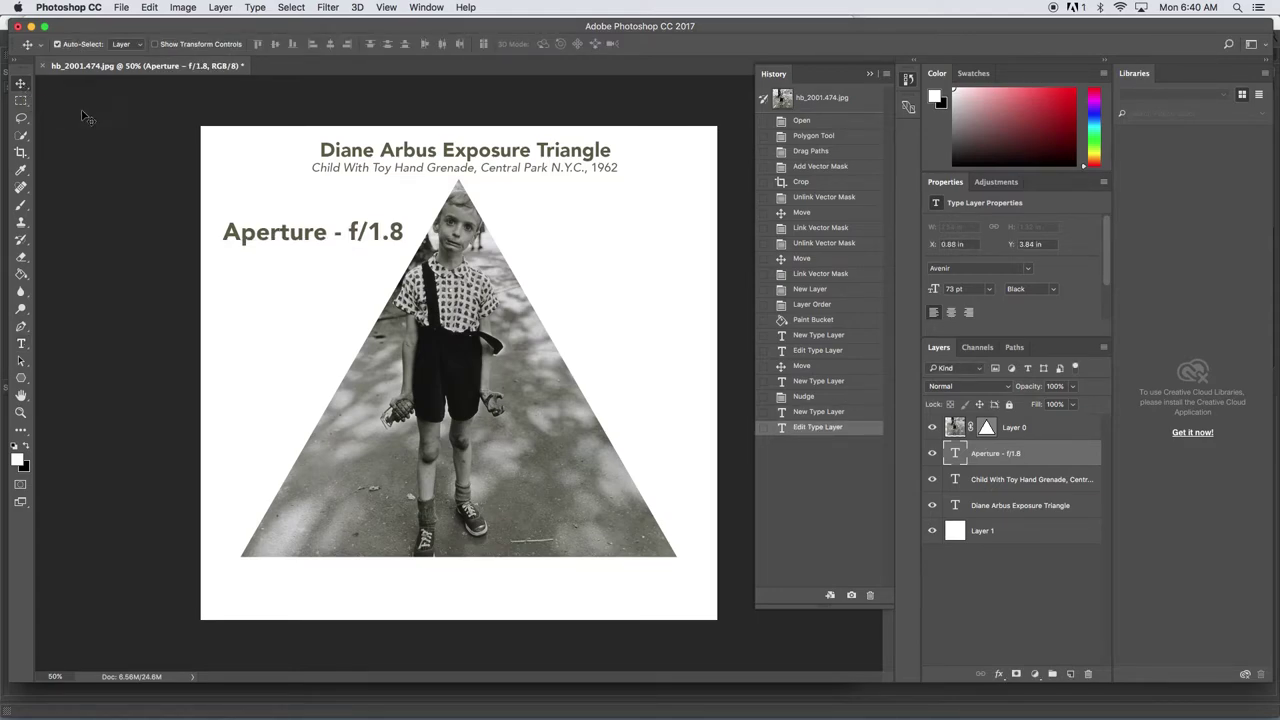
Duplicate the Aperture - f/1.8 layer, move the copy below the triangle, and select its text
mouse_move(997, 458)
left_mouse_down()
mouse_move(1010, 640)
mouse_move(1010, 465)
left_mouse_up()
right_click(1008, 461)
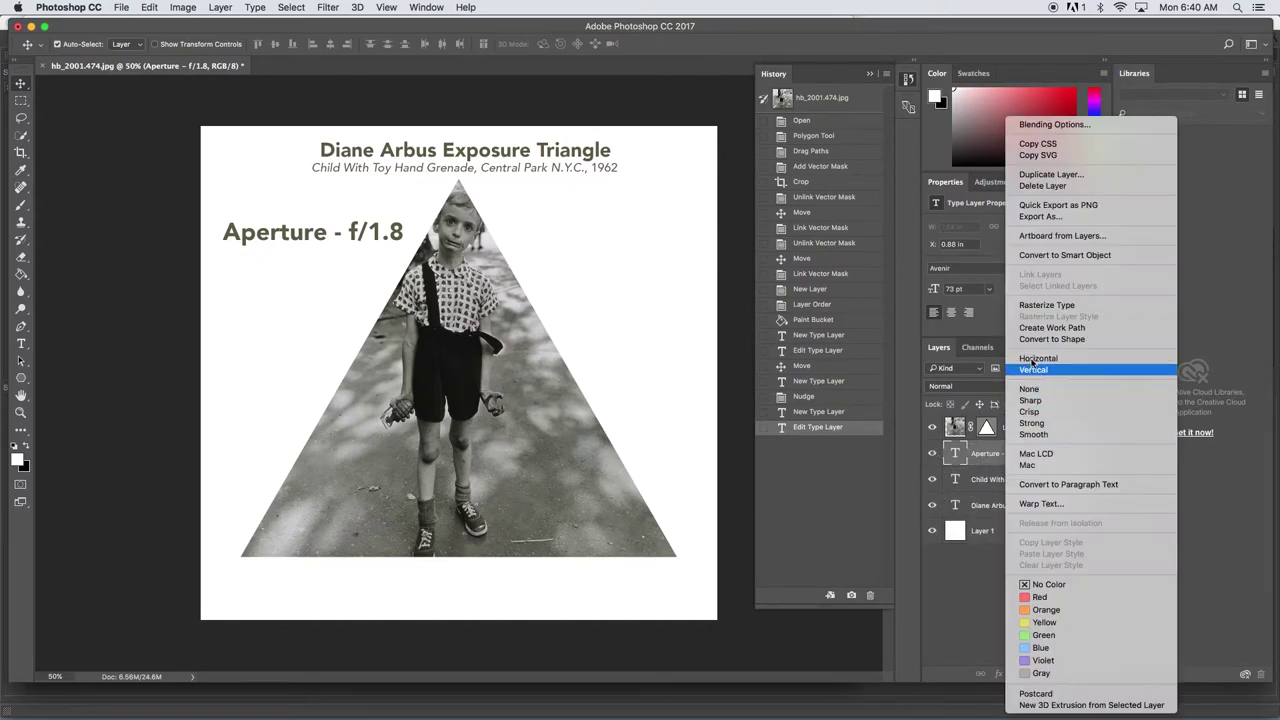
left_click(1050, 174)
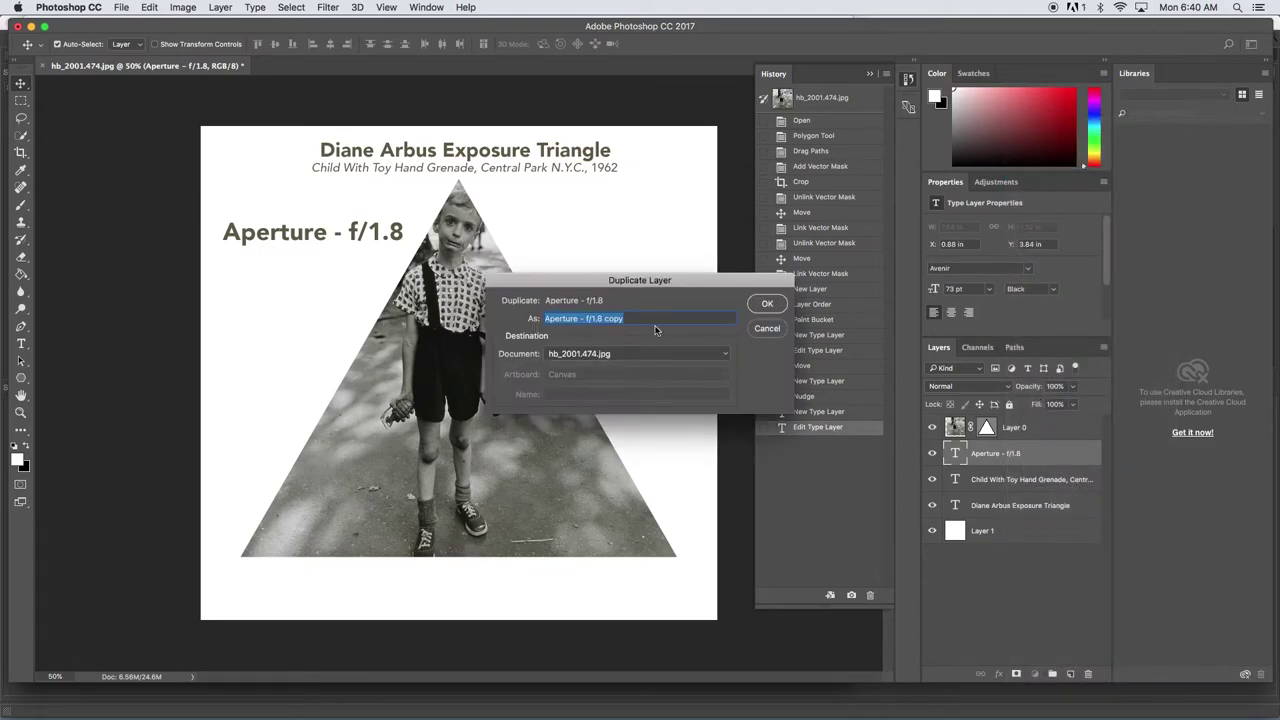
left_click(757, 306)
left_click_drag(351, 251, 486, 582)
key("t")
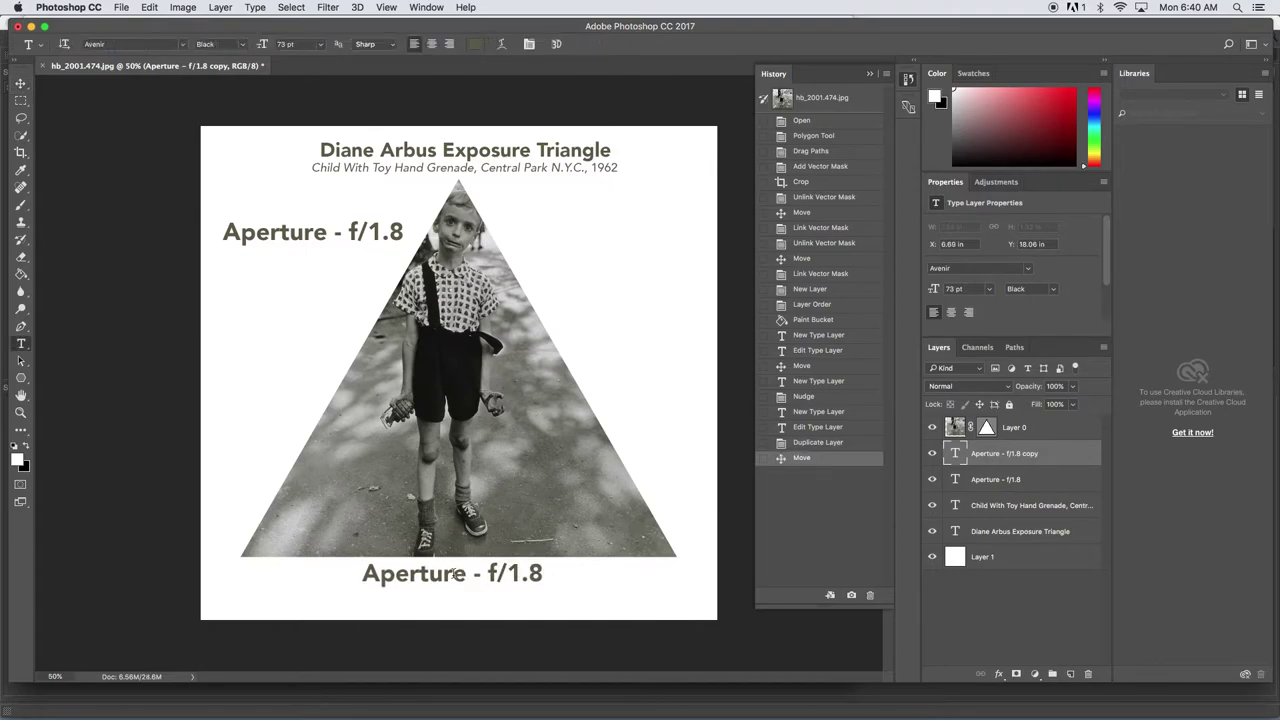
left_click(452, 578)
triple_click(453, 576)
Replace the bottom copy's text with 'ISO - 400' and commit it
type("ISO")
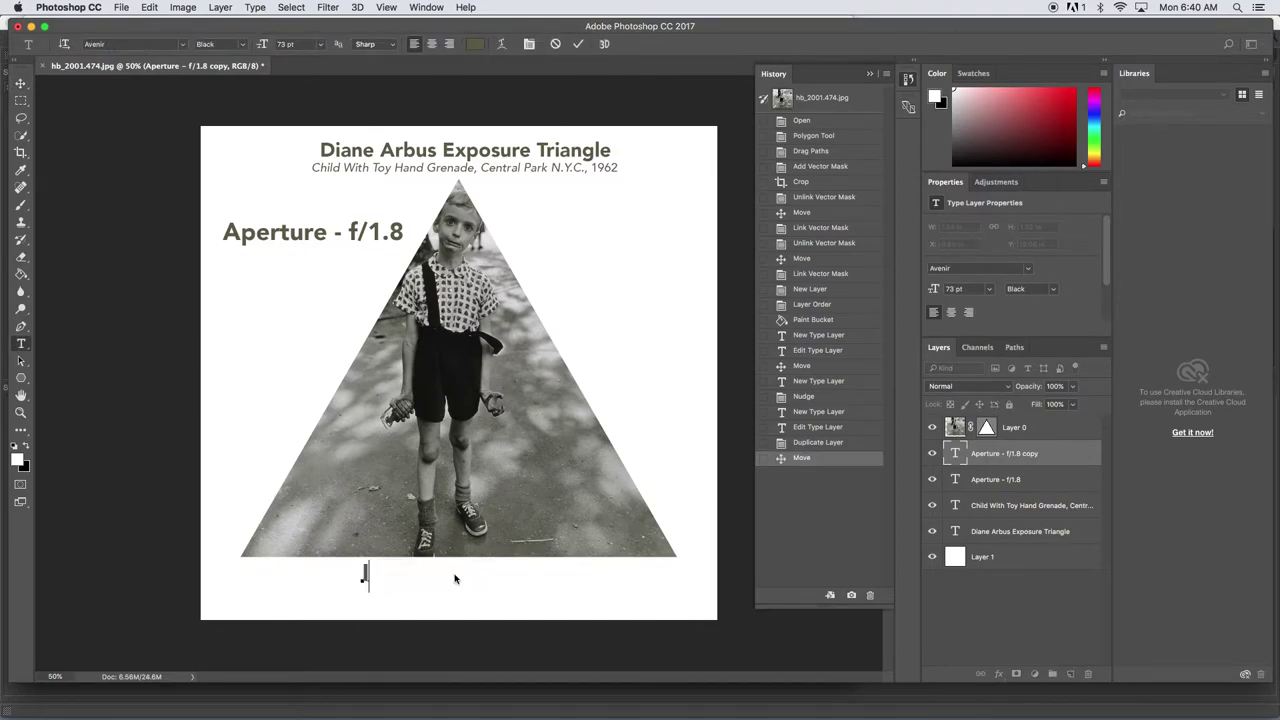
type(" - 400")
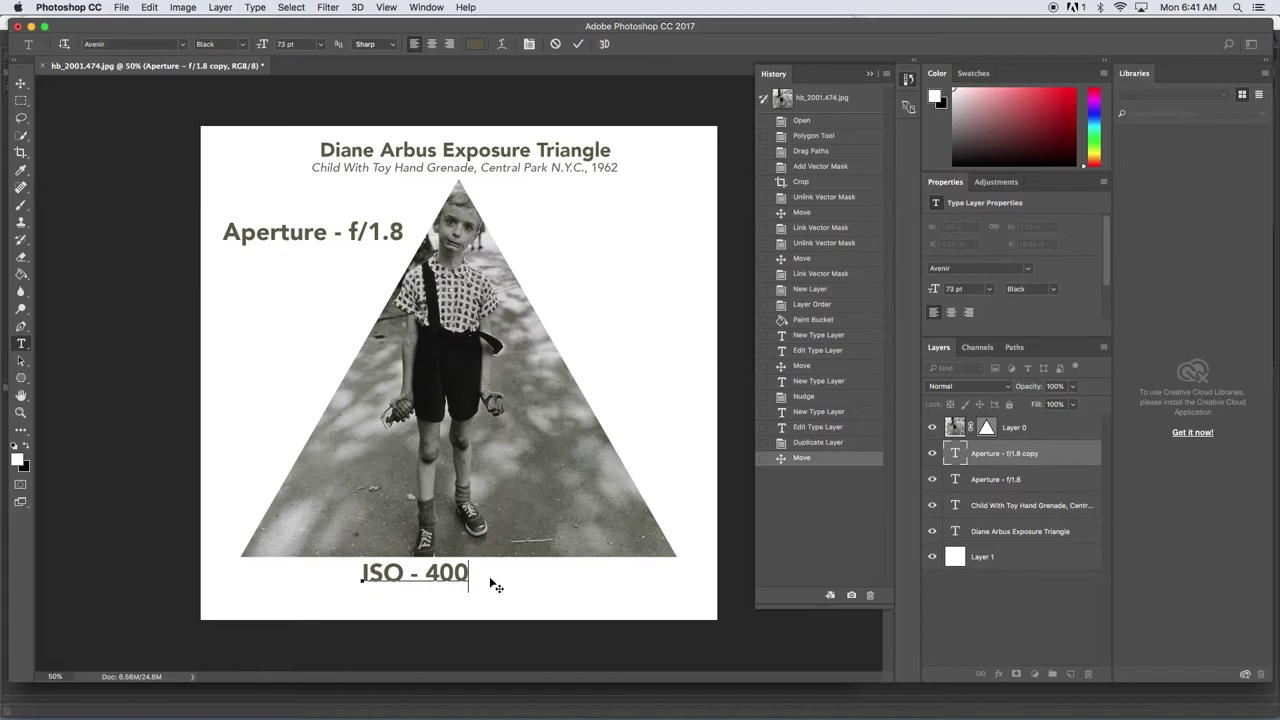
key("BackSpace")
key("BackSpace")
key("BackSpace")
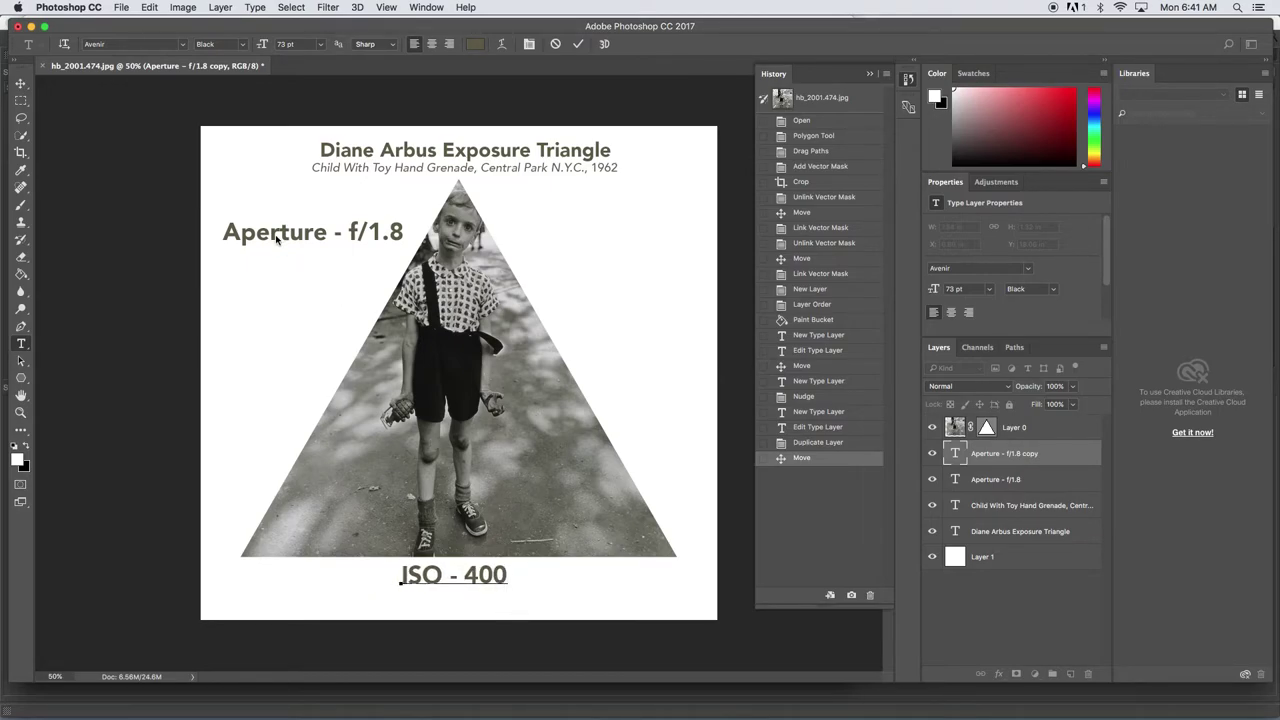
type("t")
key("BackSpace")
left_click(21, 326)
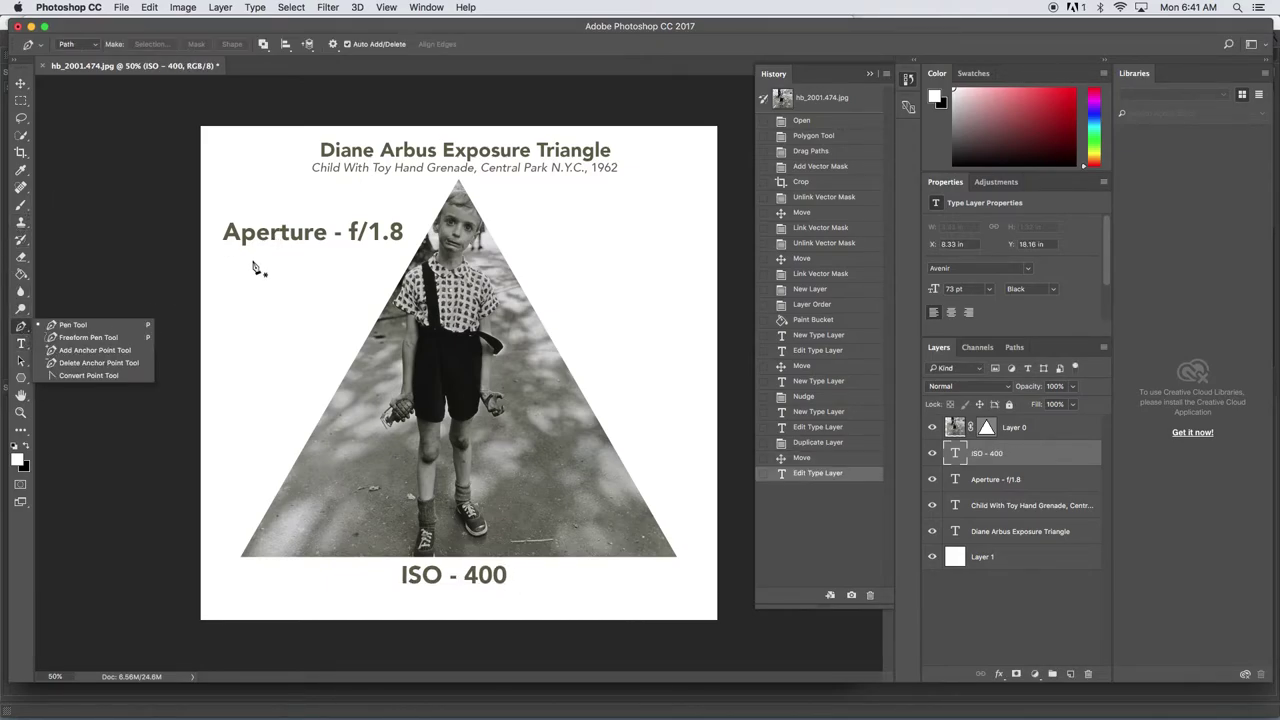
Capitalise the upper label so it reads 'APERTURE - f/1.8'
left_click(258, 232)
key("super+z")
left_click(21, 343)
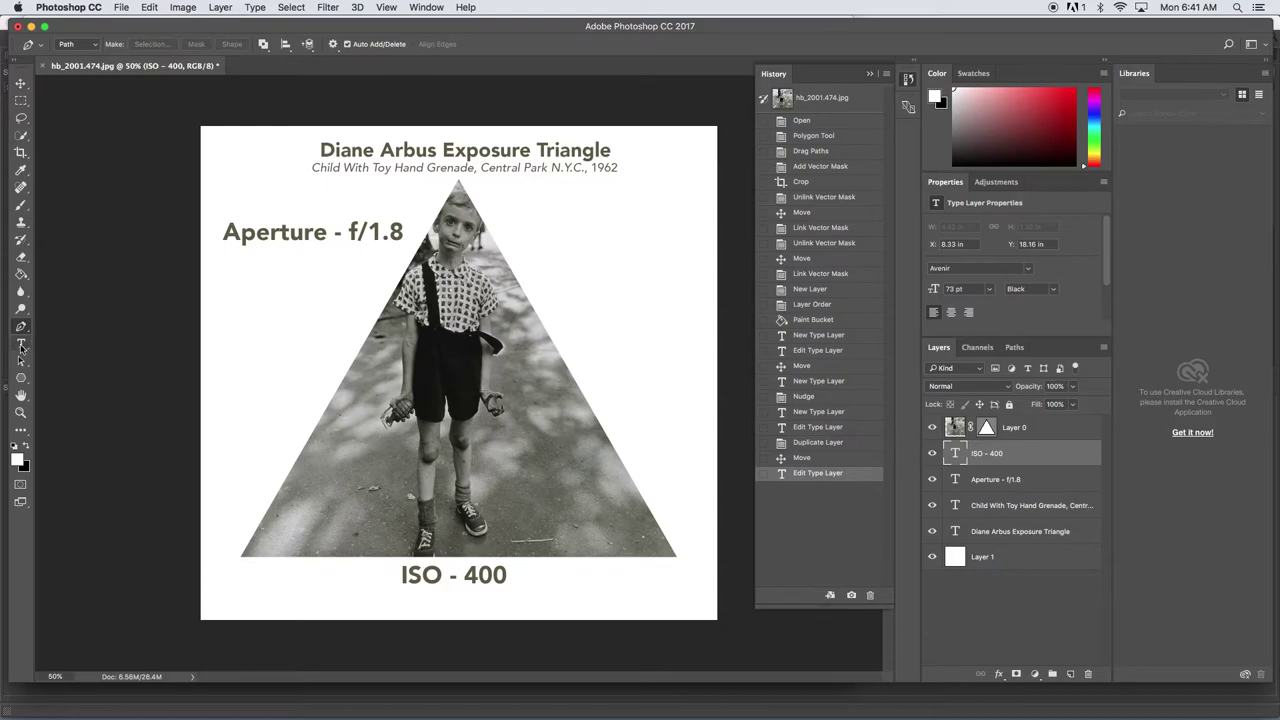
left_click_drag(240, 232, 328, 234)
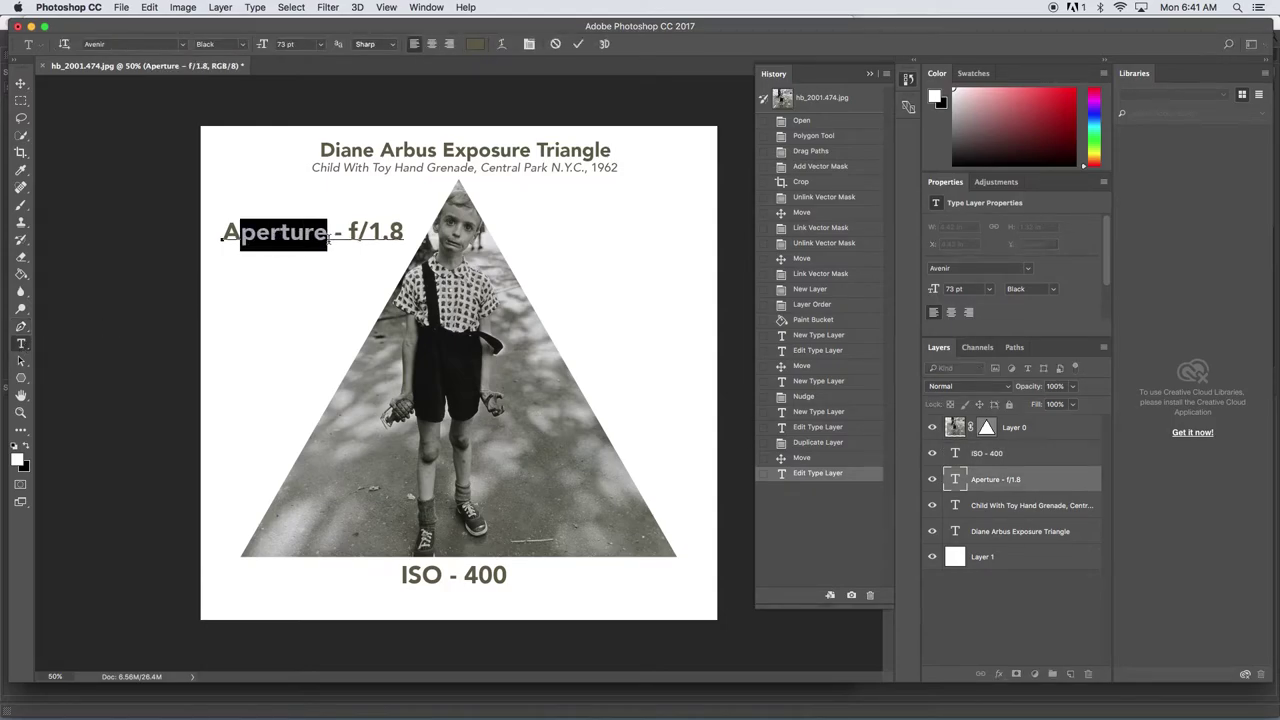
type("PERTURE")
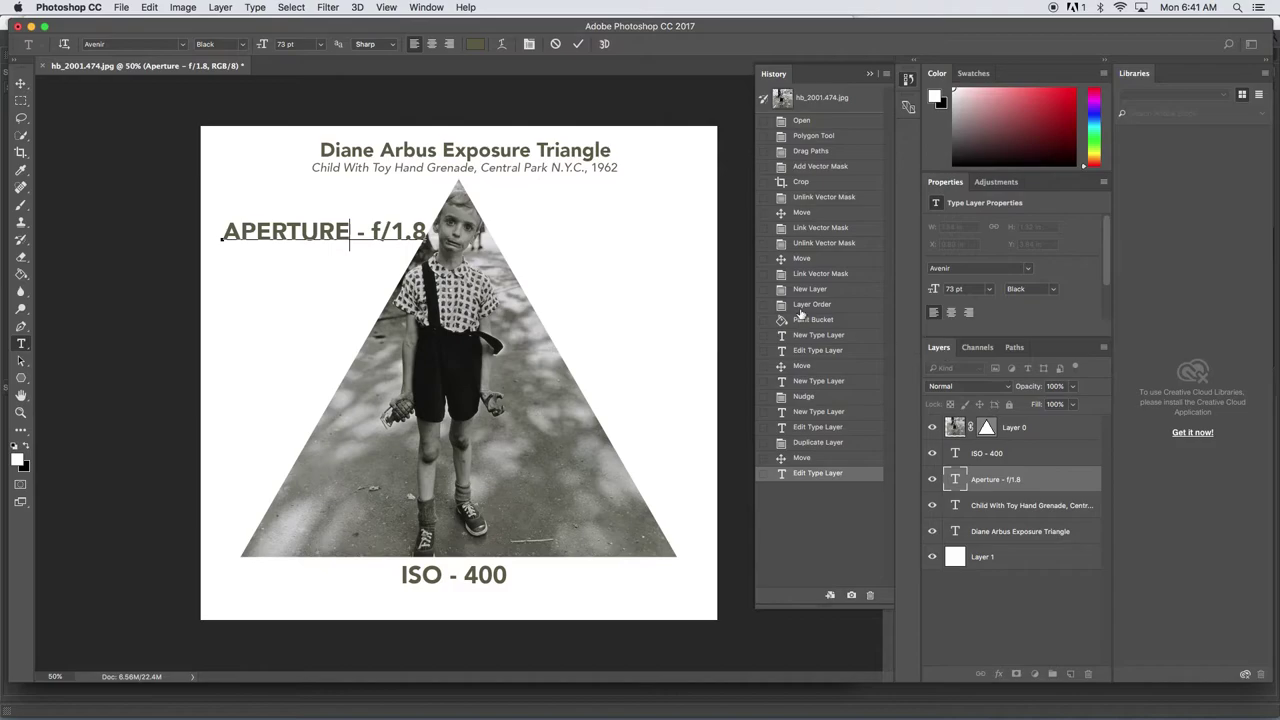
left_click(20, 83)
left_click(20, 343)
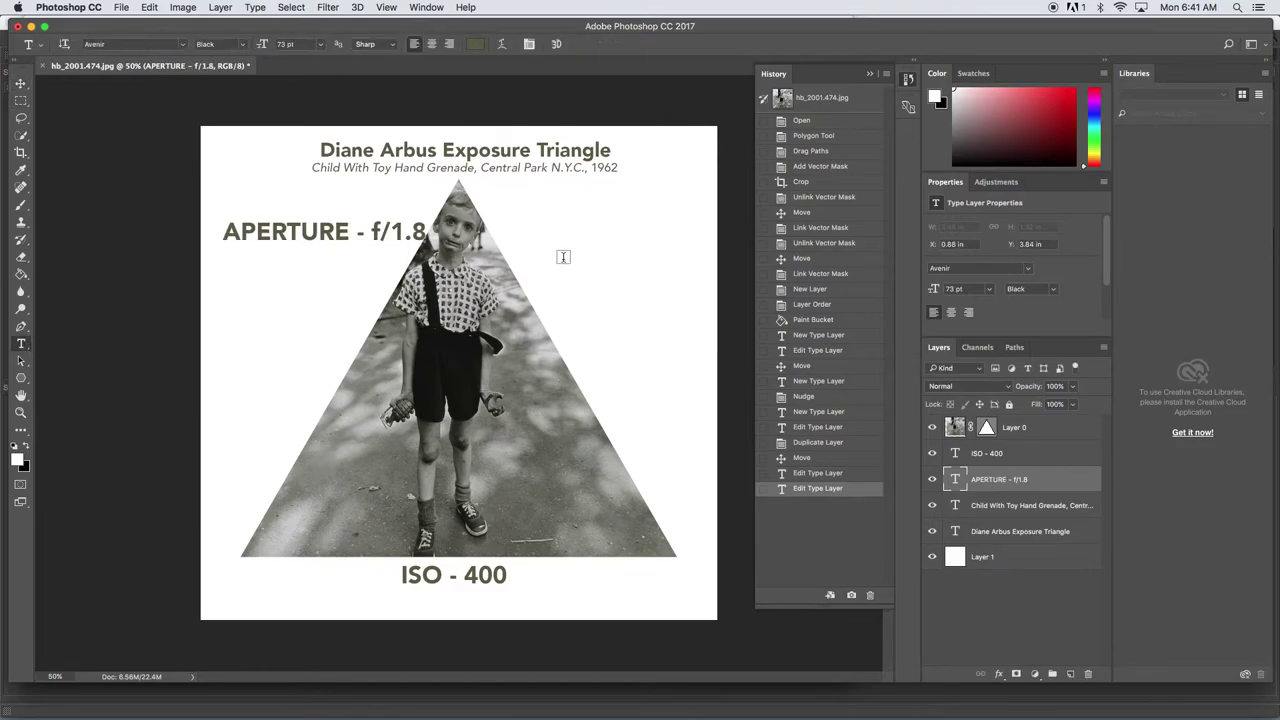
Type a 'SHUTTER SPEED 1/250' label and move it just under ISO - 400
left_click(548, 251)
type("SHUTTER")
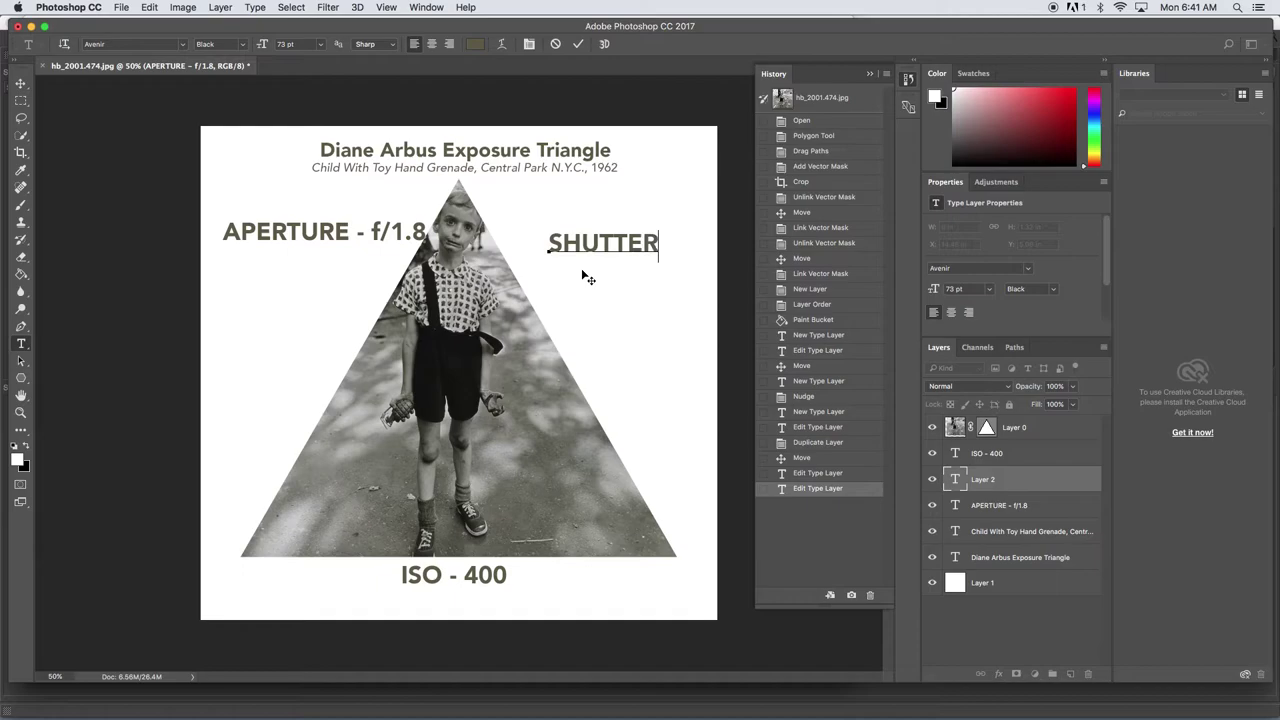
key("super+Tab")
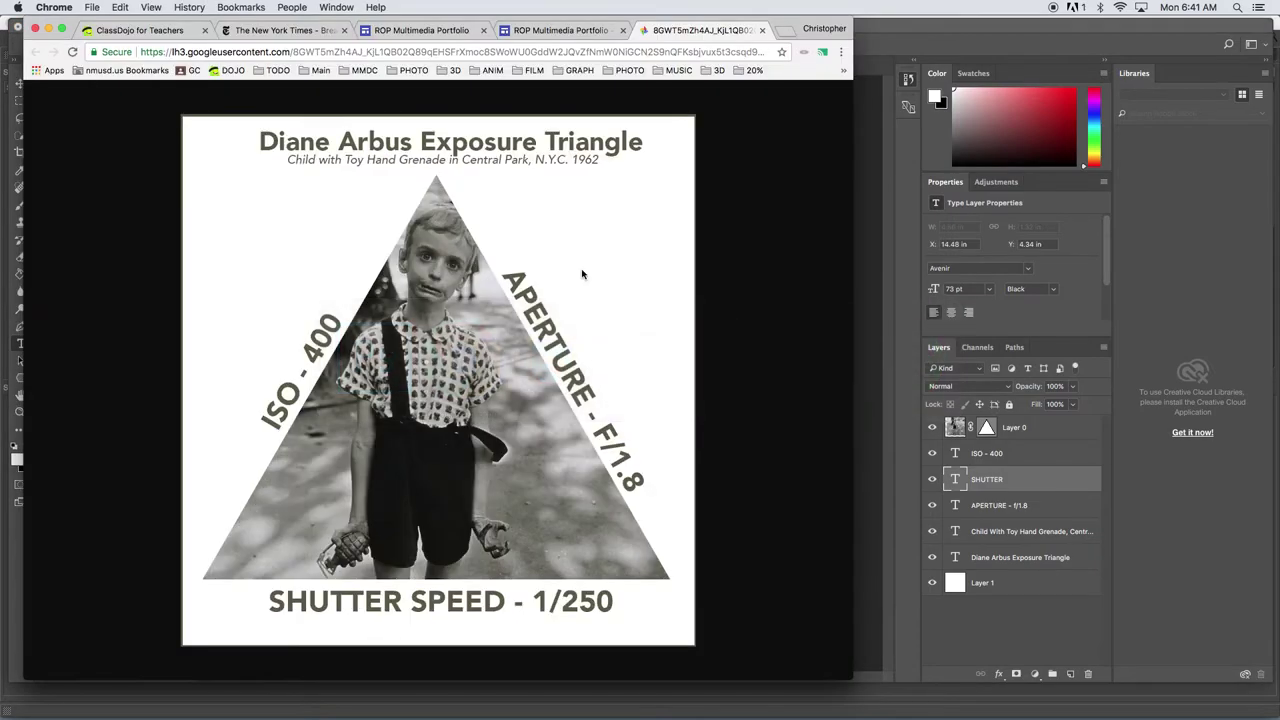
key("super+Tab")
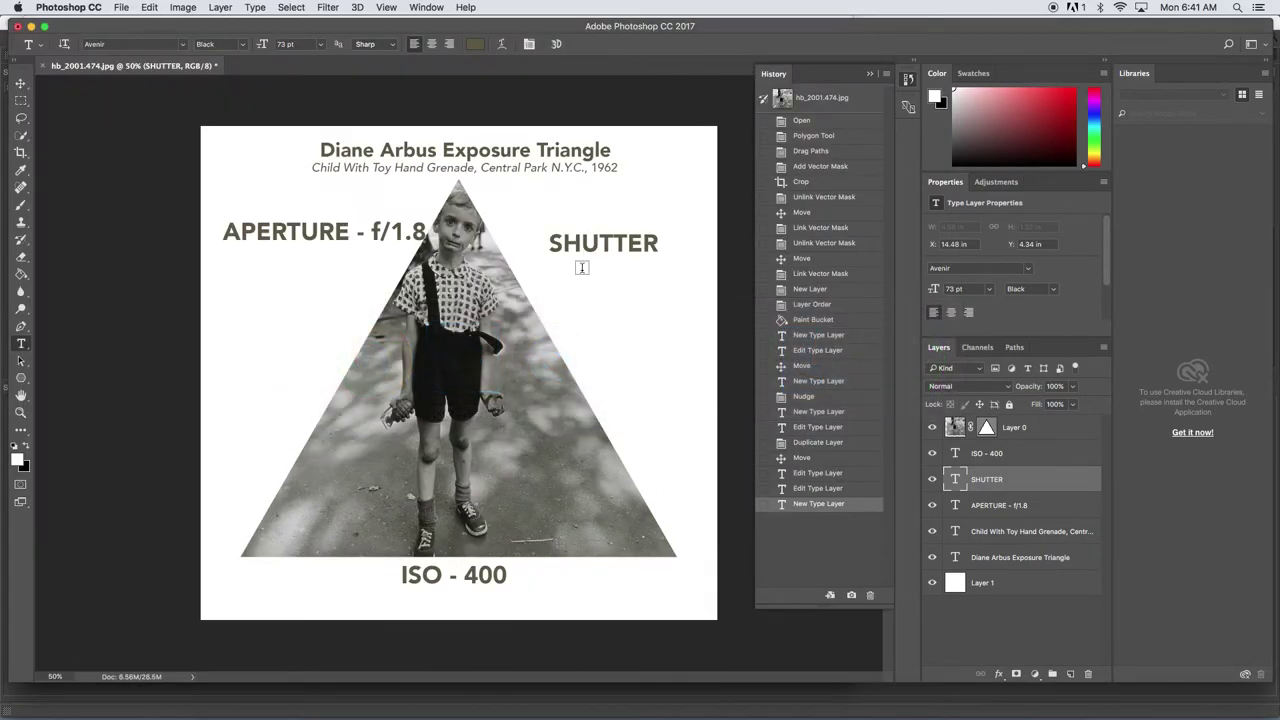
key("s")
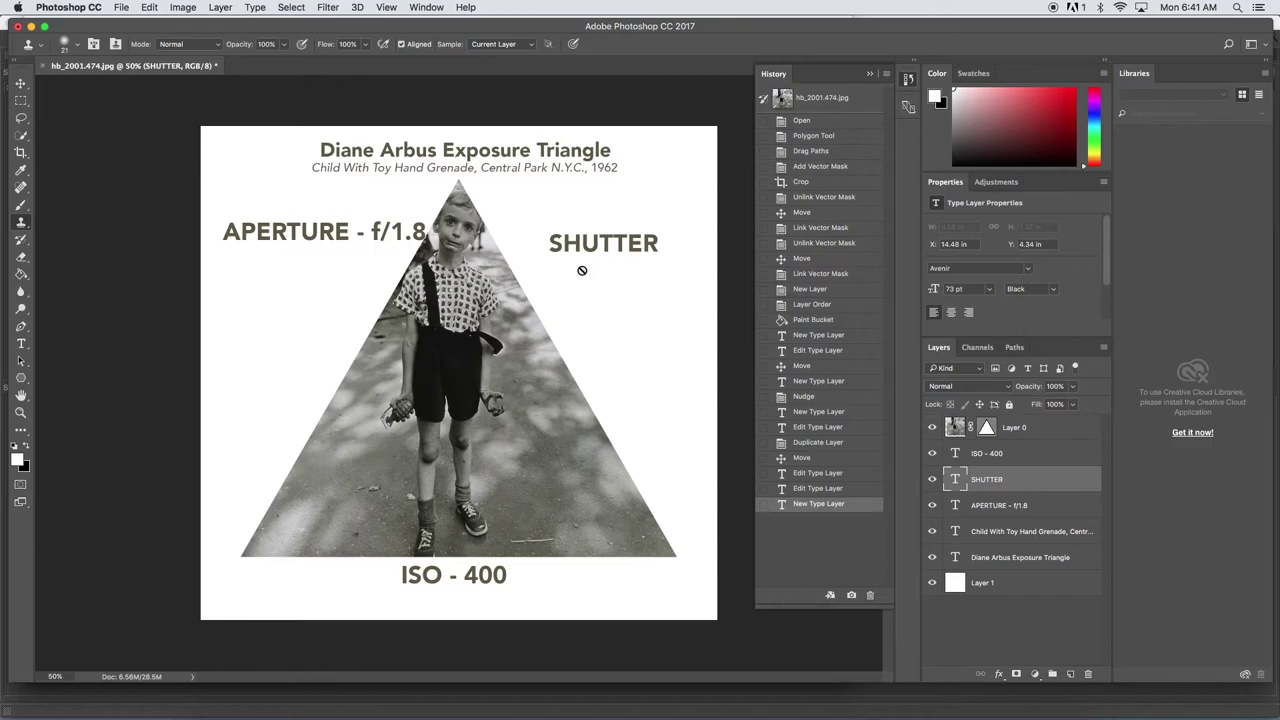
key("t")
left_click(600, 244)
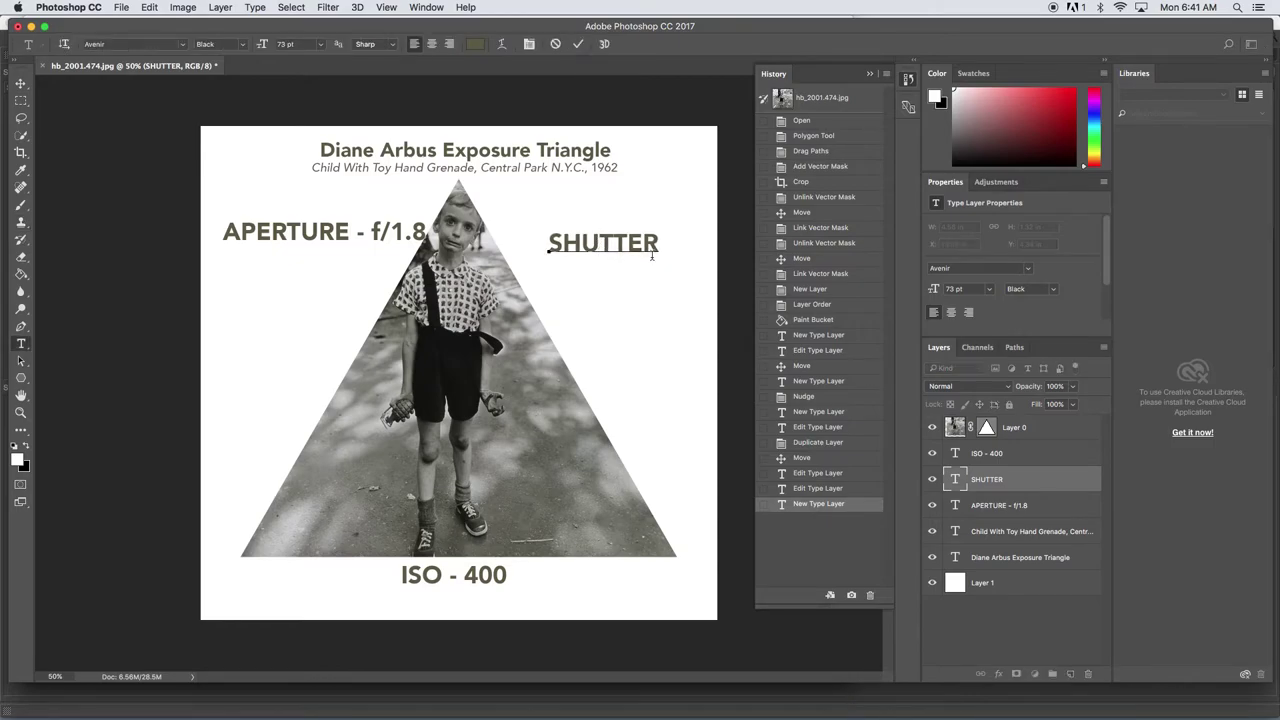
left_click(652, 243)
type("SPEED")
left_click_drag(652, 285, 482, 631)
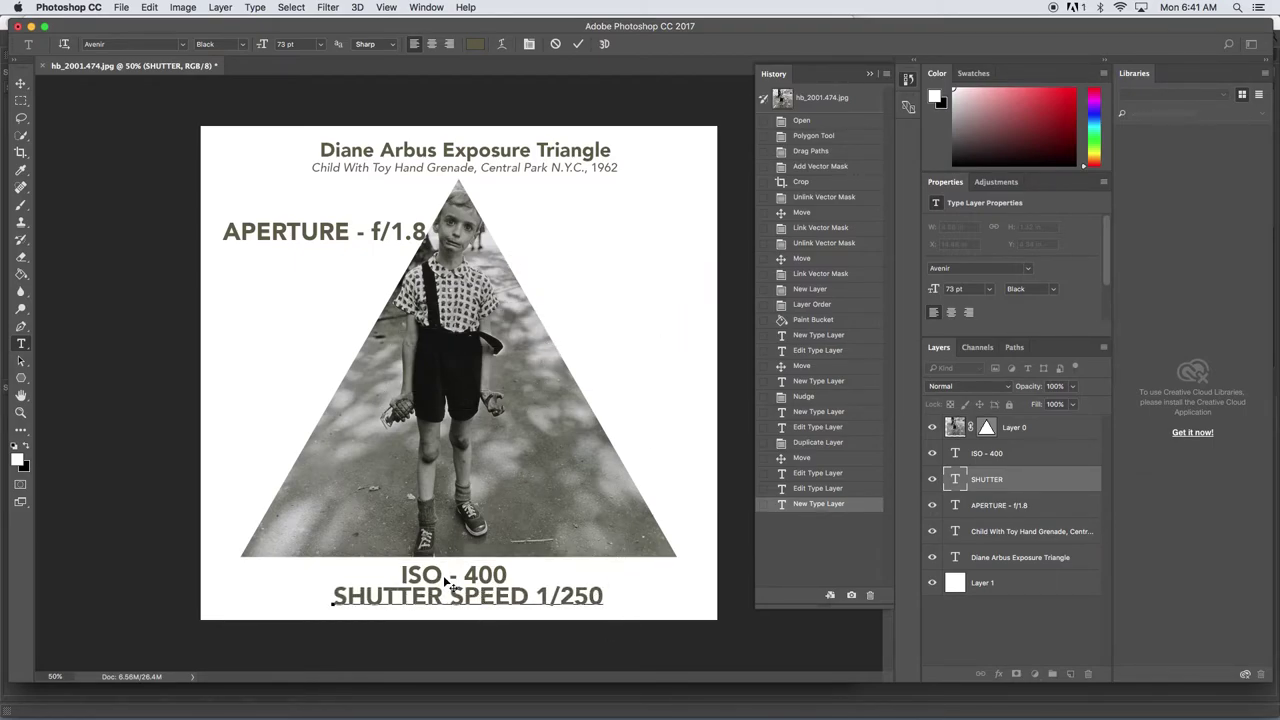
Move ISO - 400 right of the triangle, SHUTTER SPEED 1/250 just below it, and lower APERTURE slightly
left_click(20, 83)
left_click(430, 580)
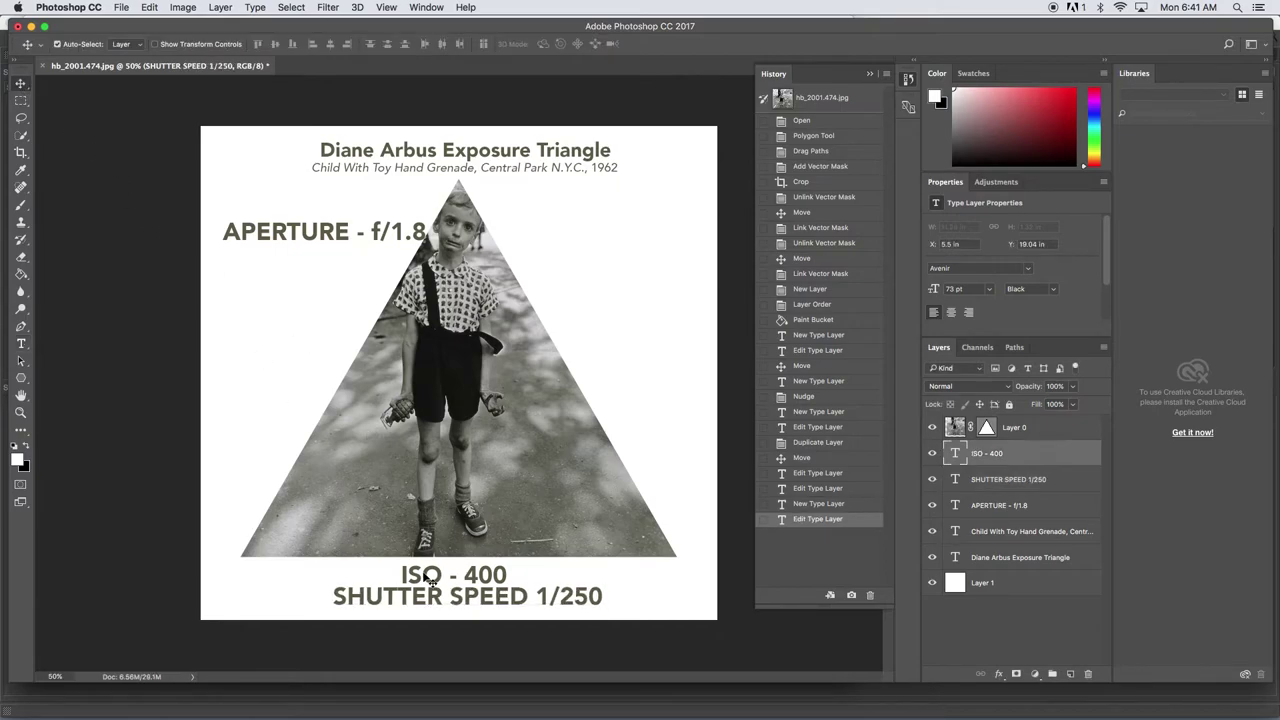
left_click_drag(430, 580, 593, 315)
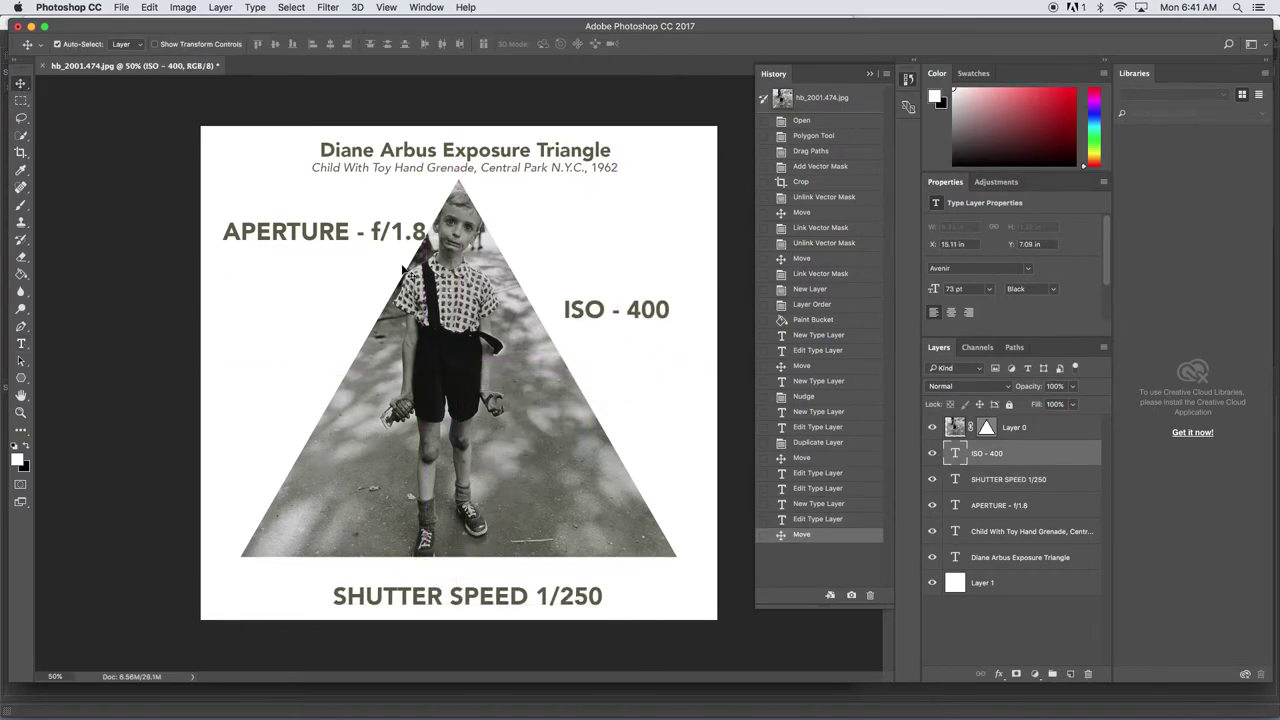
left_click_drag(380, 241, 375, 243)
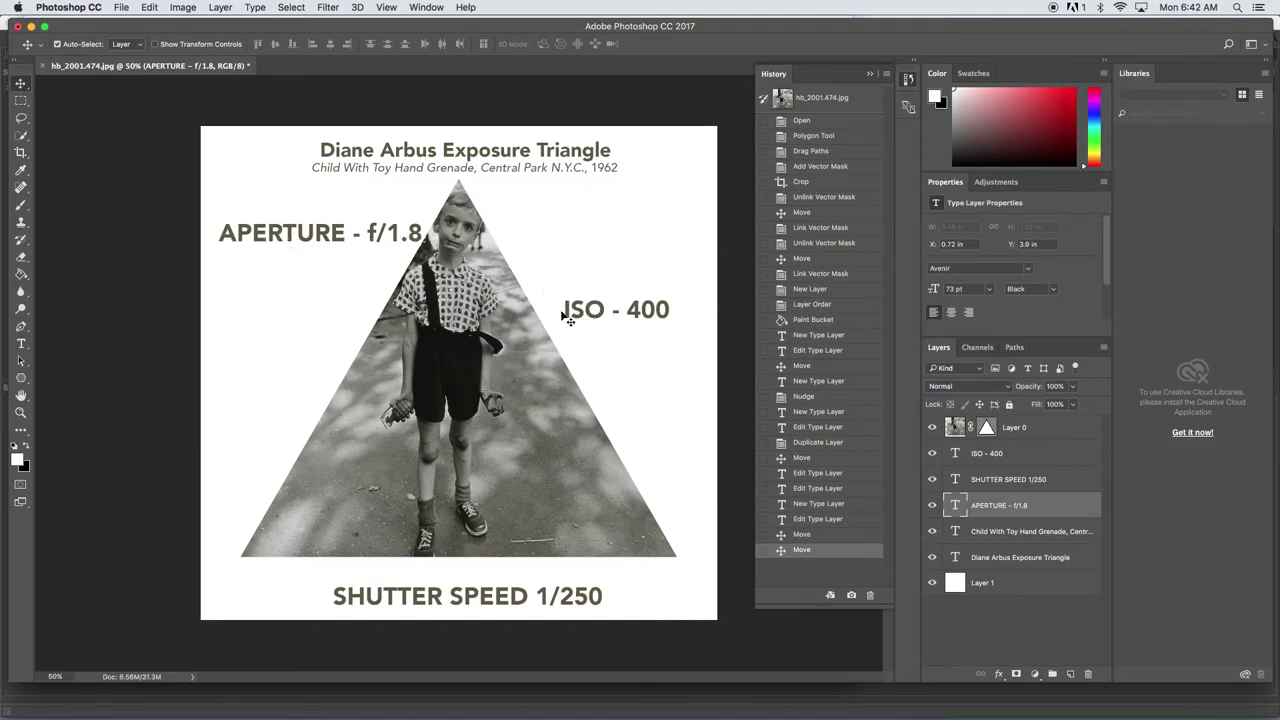
left_click_drag(498, 599, 498, 576)
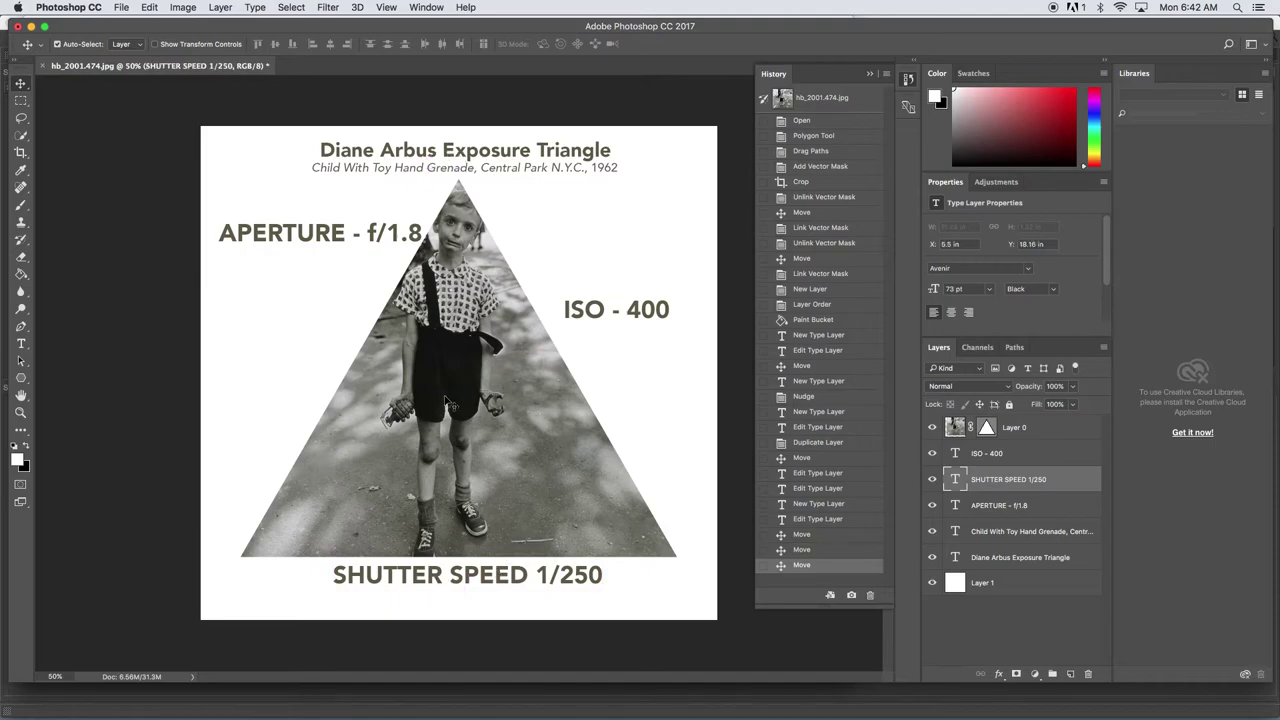
left_click(297, 236)
left_click_drag(297, 236, 280, 276)
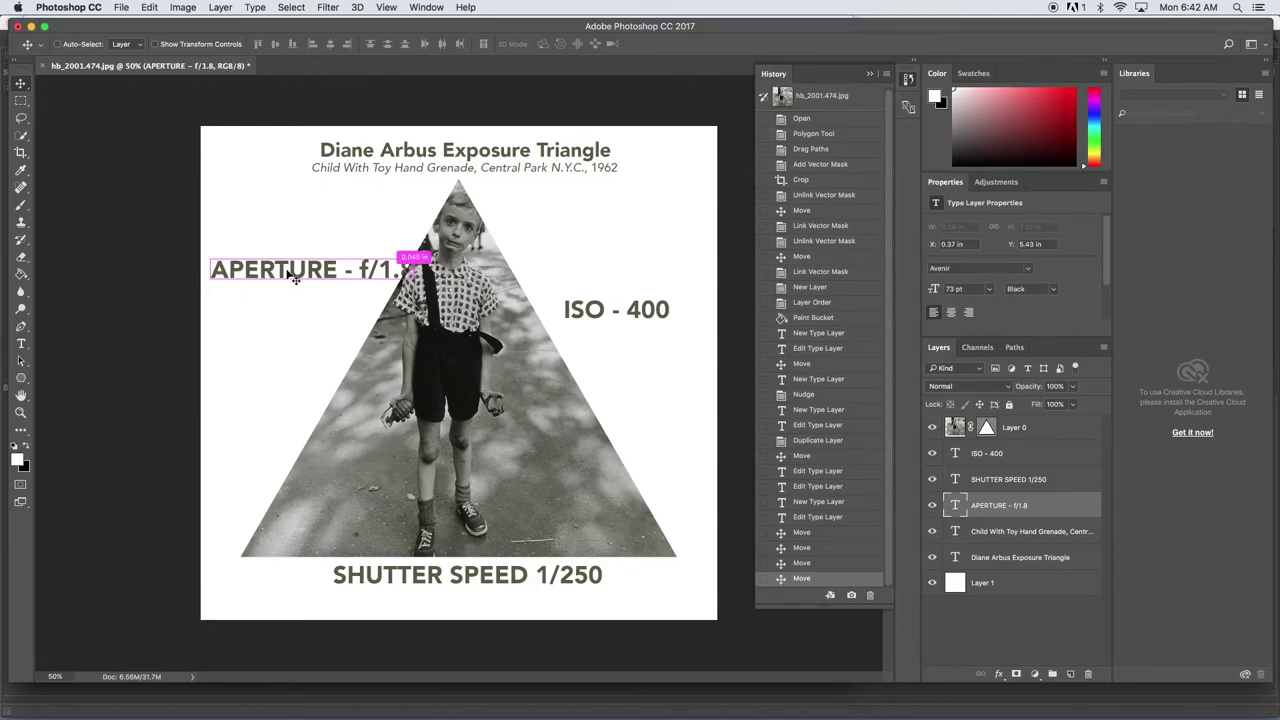
Rotate the APERTURE - f/1.8 label about -60° to lie along the triangle's left edge
key("super+t")
left_click_drag(334, 246, 333, 309)
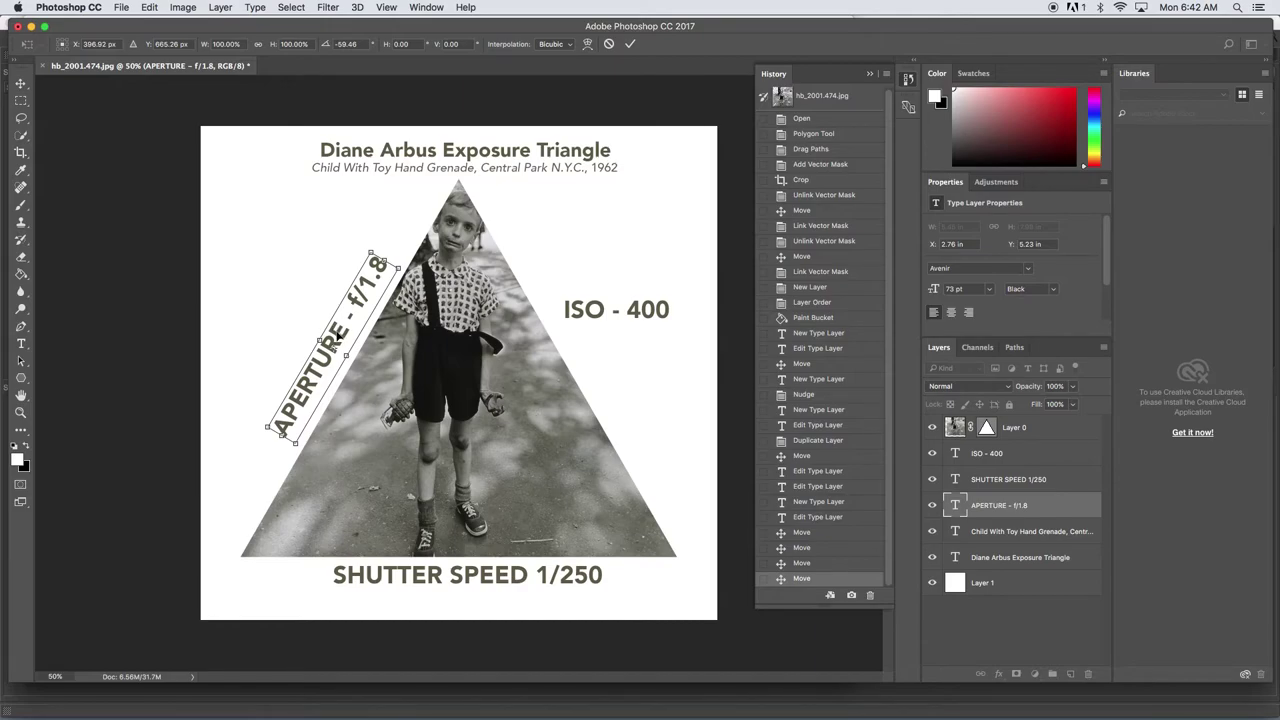
mouse_move(337, 337)
left_mouse_down()
mouse_move(343, 395)
mouse_move(341, 341)
left_mouse_up()
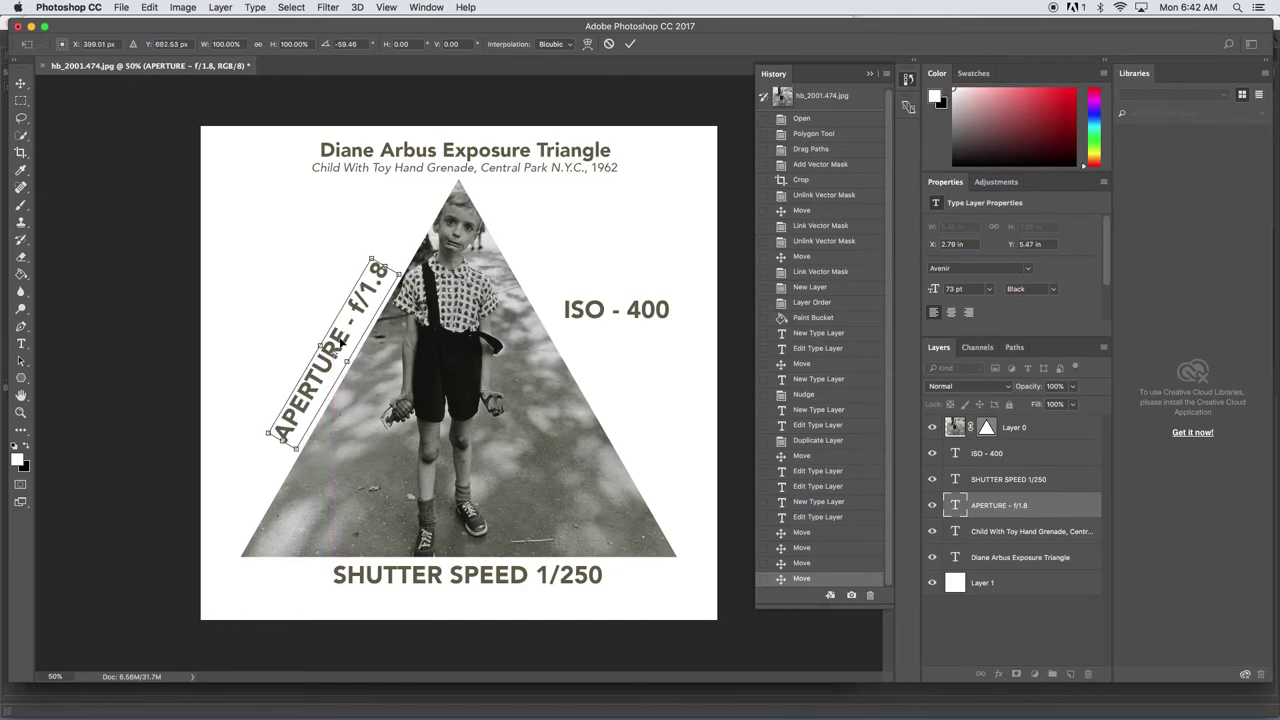
key("Right")
key("Right")
key("Right")
key("Right")
key("Right")
key("Right")
key("Right")
key("Right")
key("Right")
key("Right")
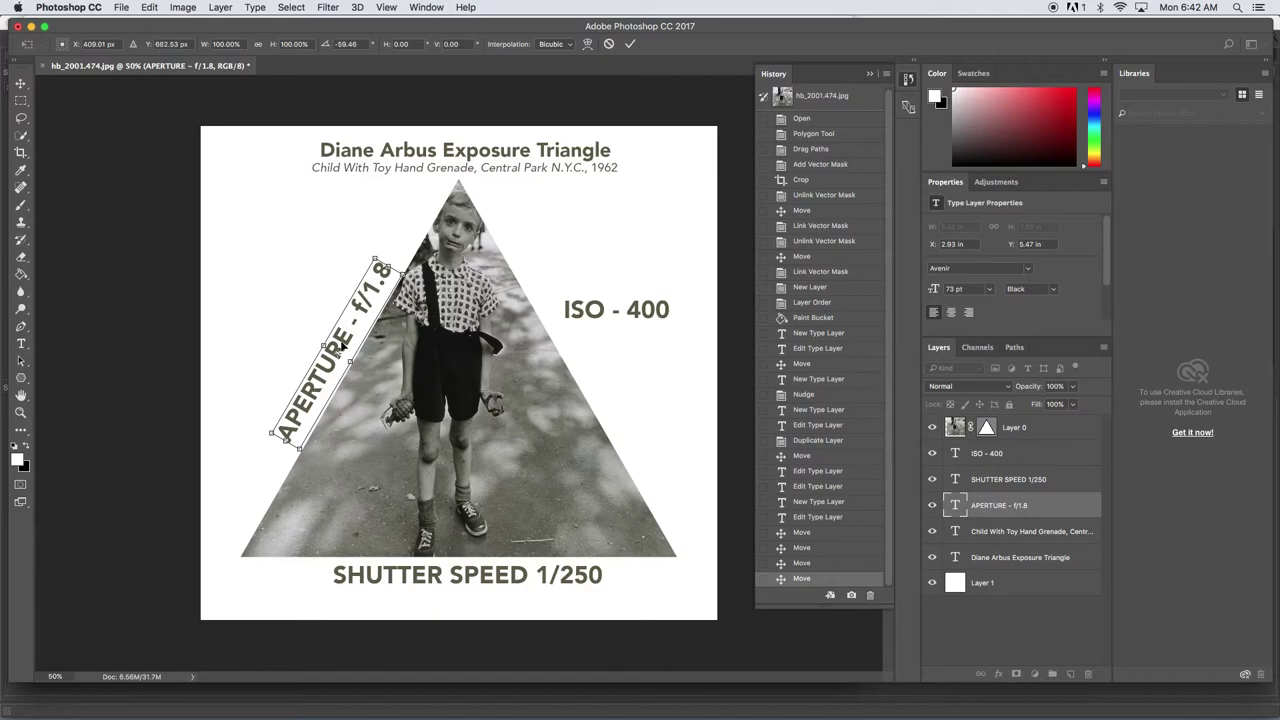
left_click_drag(320, 328, 320, 322)
key("Down")
key("Down")
key("Down")
key("Down")
key("Down")
key("Down")
key("Down")
key("Down")
key("Down")
key("Down")
key("Down")
key("Down")
key("Down")
key("Down")
key("Down")
key("Down")
key("Down")
key("Down")
key("Down")
key("Down")
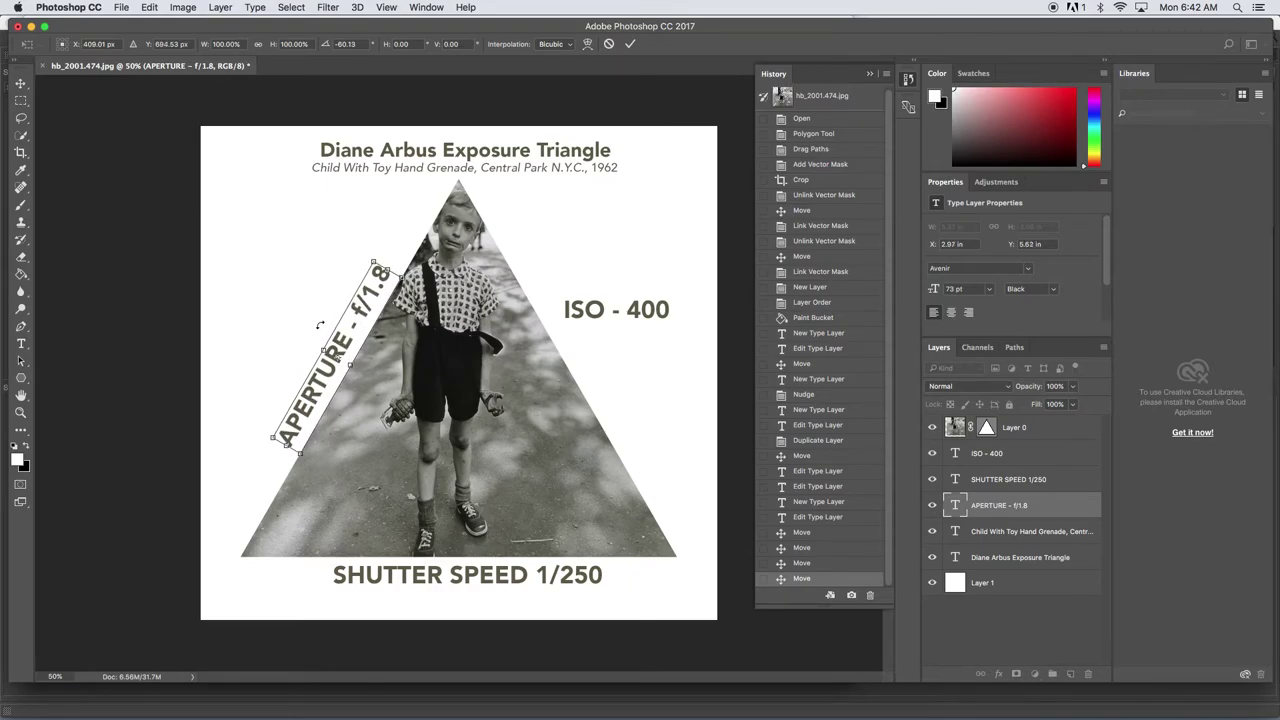
key("Down")
key("Down")
key("Down")
key("Down")
key("Down")
key("Down")
key("Down")
key("Down")
key("Down")
key("Down")
key("Down")
key("Down")
key("Down")
key("Down")
key("Down")
key("Down")
key("Down")
key("Down")
key("Down")
key("Down")
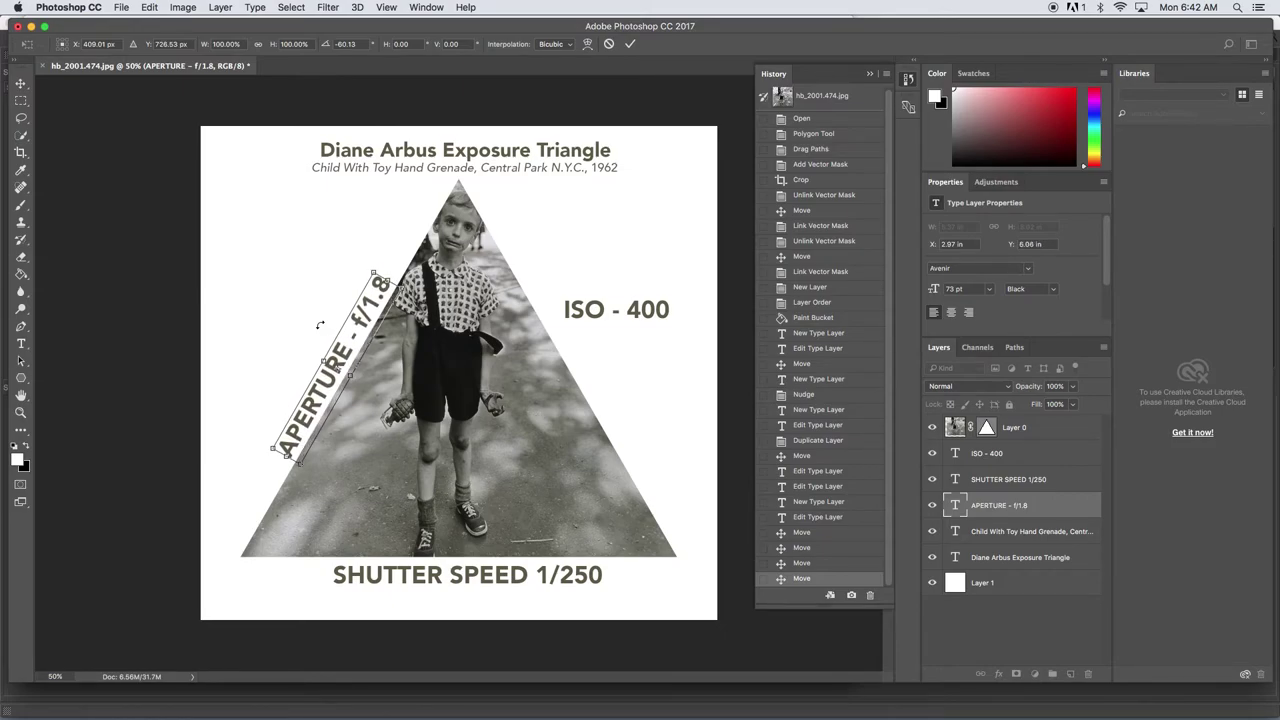
key("Left")
key("Left")
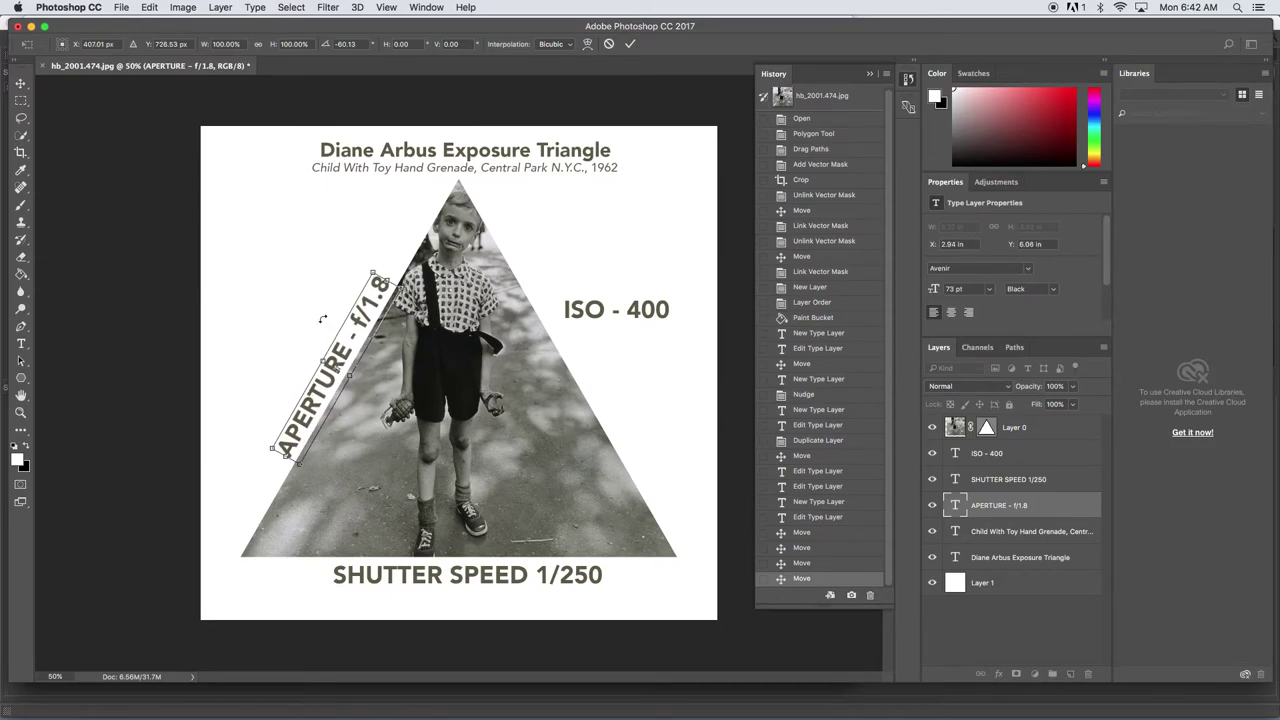
left_click(21, 85)
left_click(753, 246)
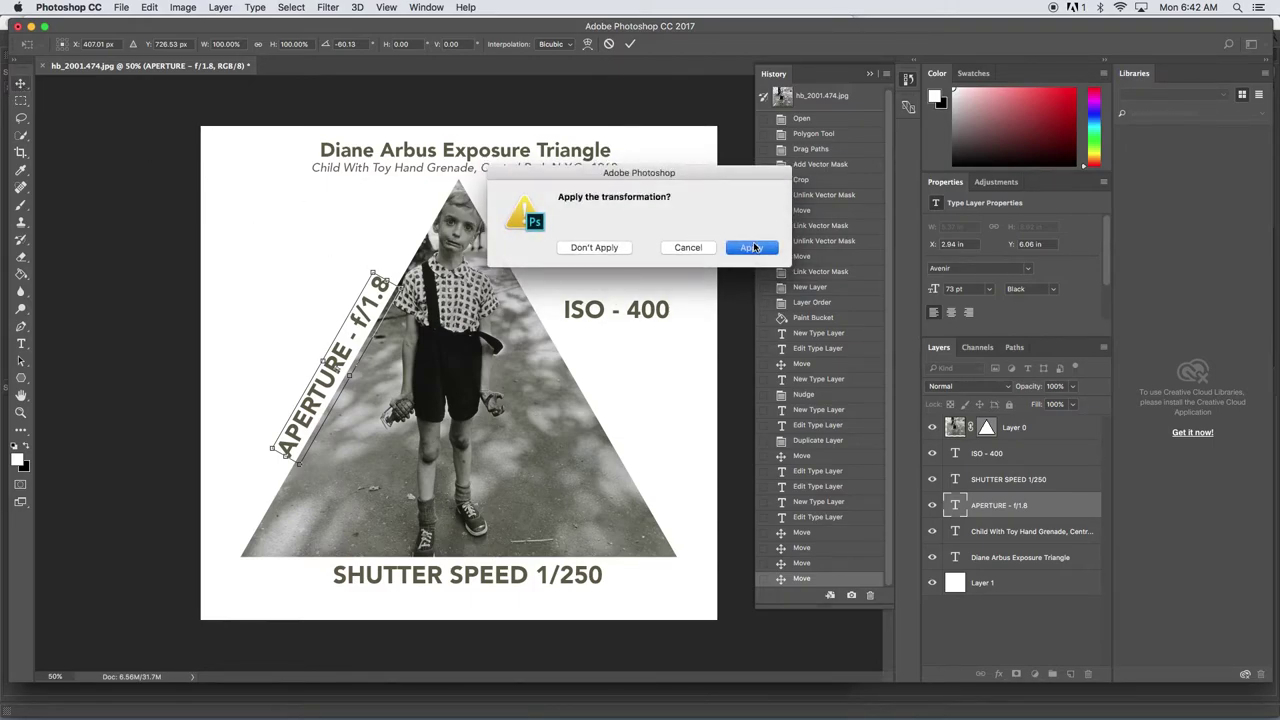
mouse_move(650, 313)
left_mouse_down()
mouse_move(638, 300)
mouse_move(645, 322)
mouse_move(653, 312)
left_mouse_up()
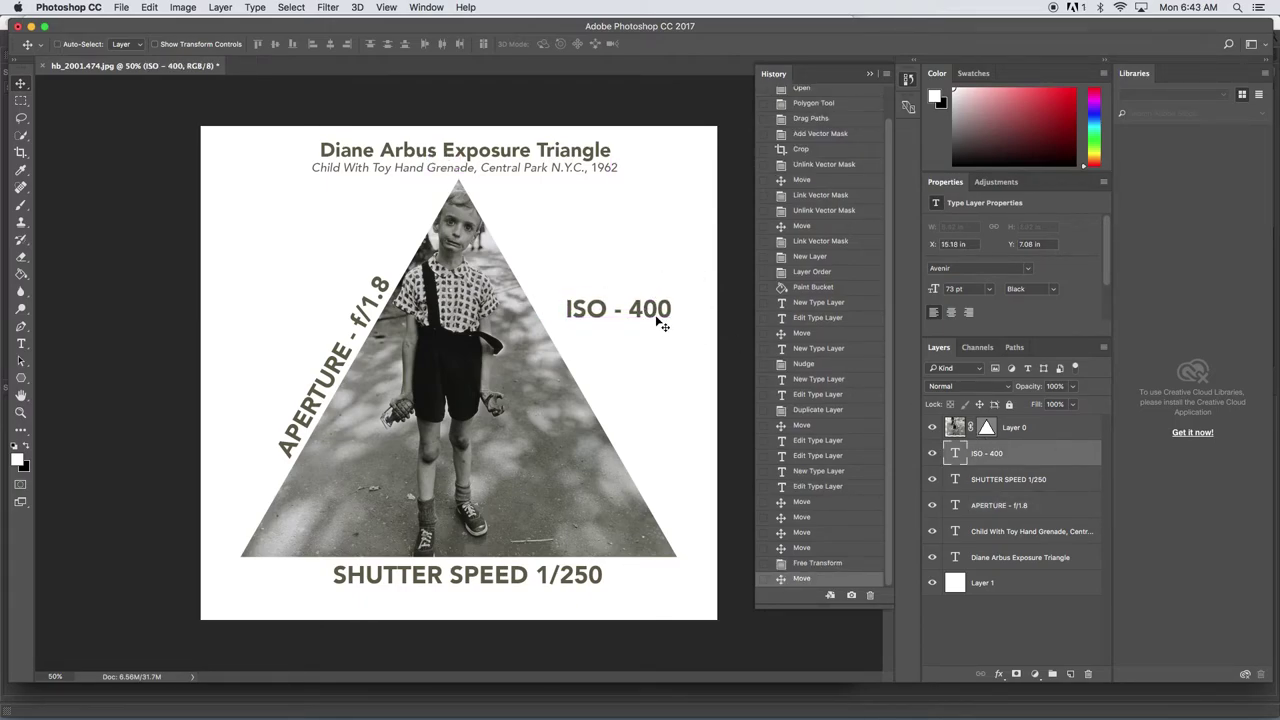
Rotate the ISO - 400 label about 55° and nudge it alongside the triangle's right edge
key("super+t")
left_click_drag(684, 329, 641, 372)
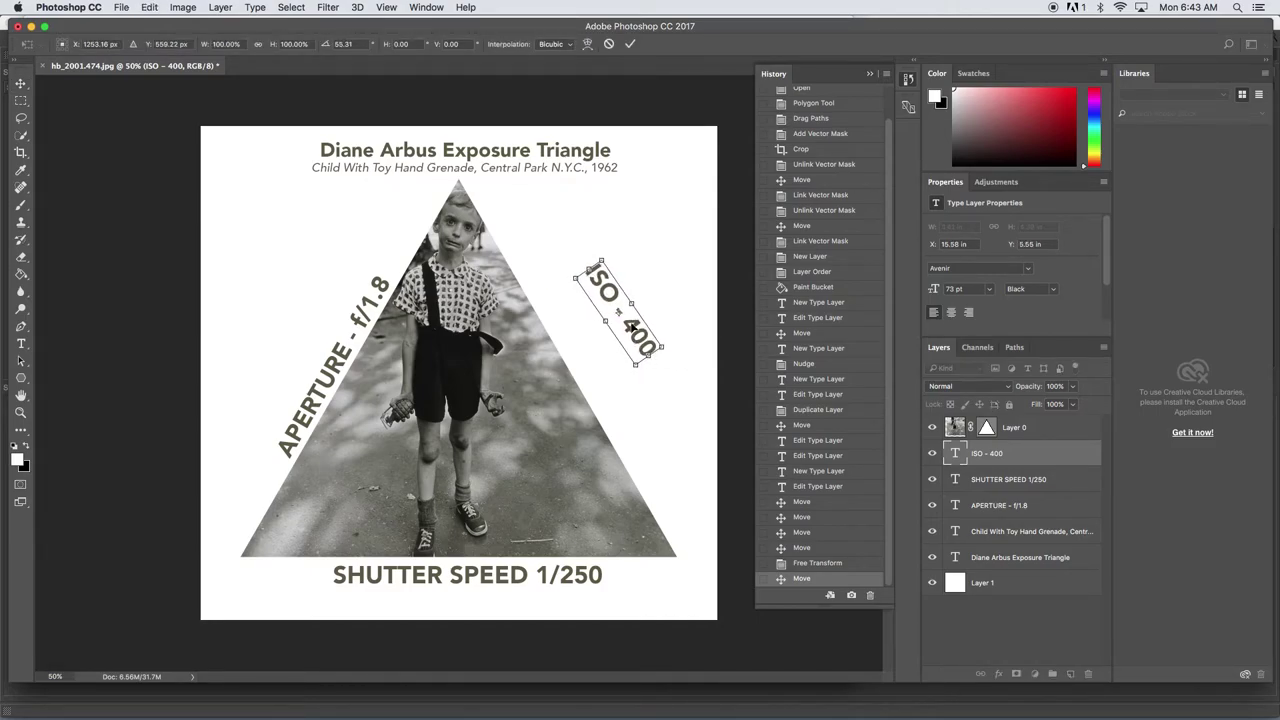
left_click_drag(634, 327, 585, 365)
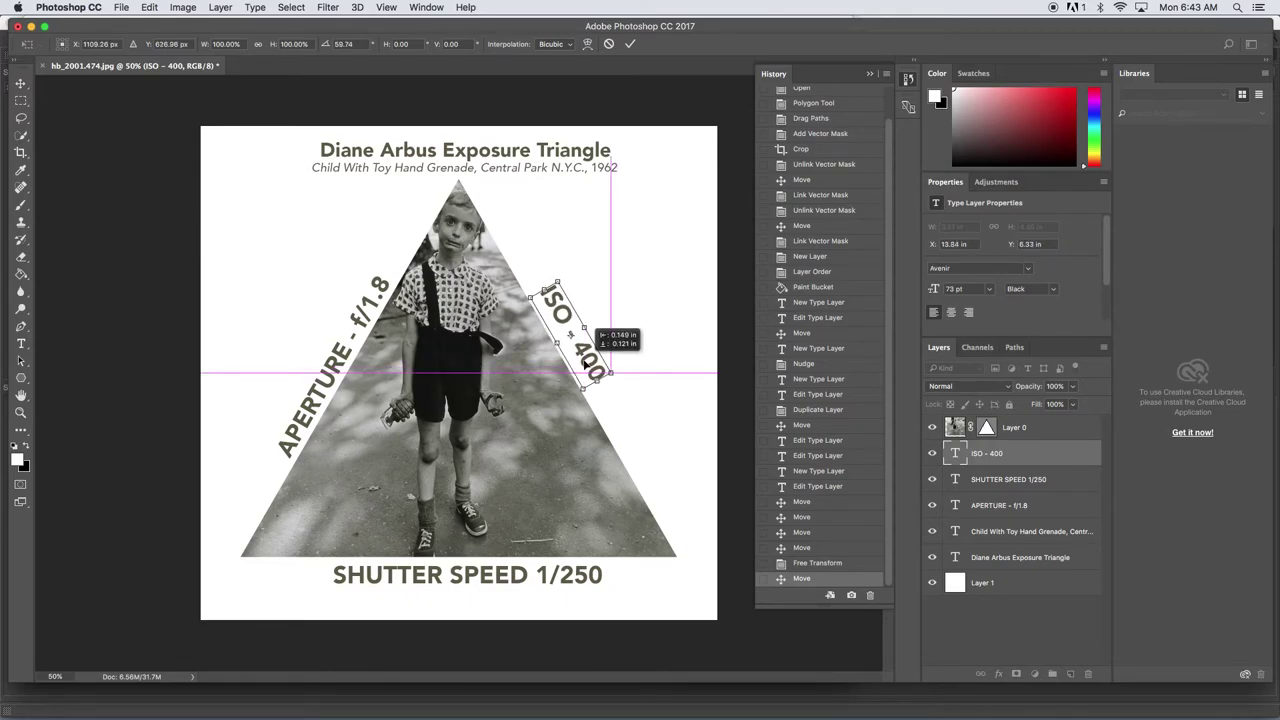
left_click_drag(585, 365, 585, 366)
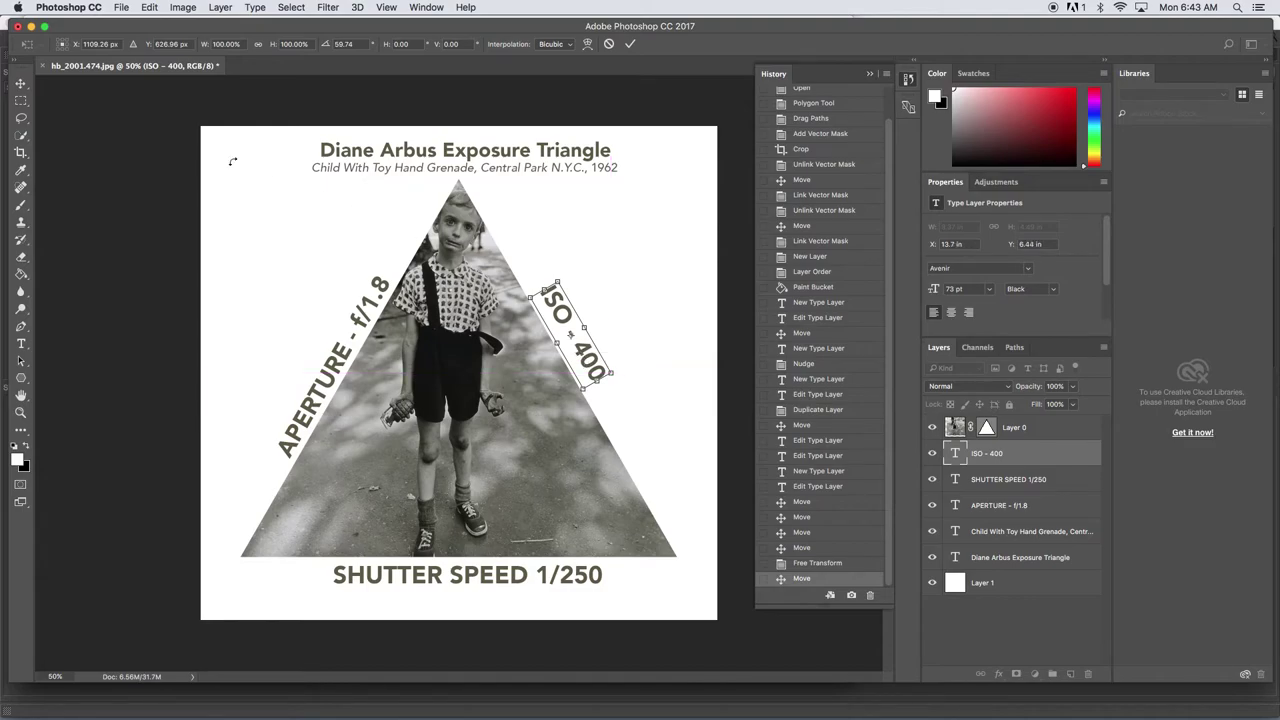
left_click(22, 86)
left_click(752, 248)
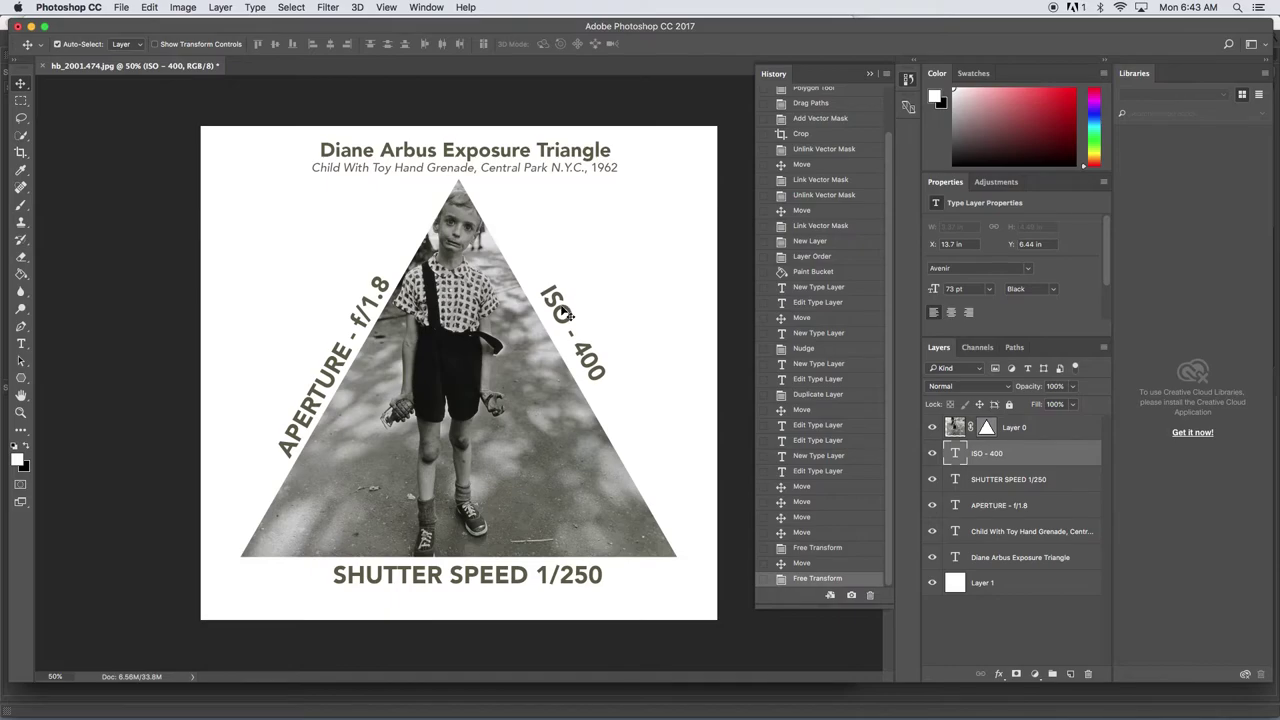
key("Down")
key("Down")
key("Down")
key("Left")
key("Left")
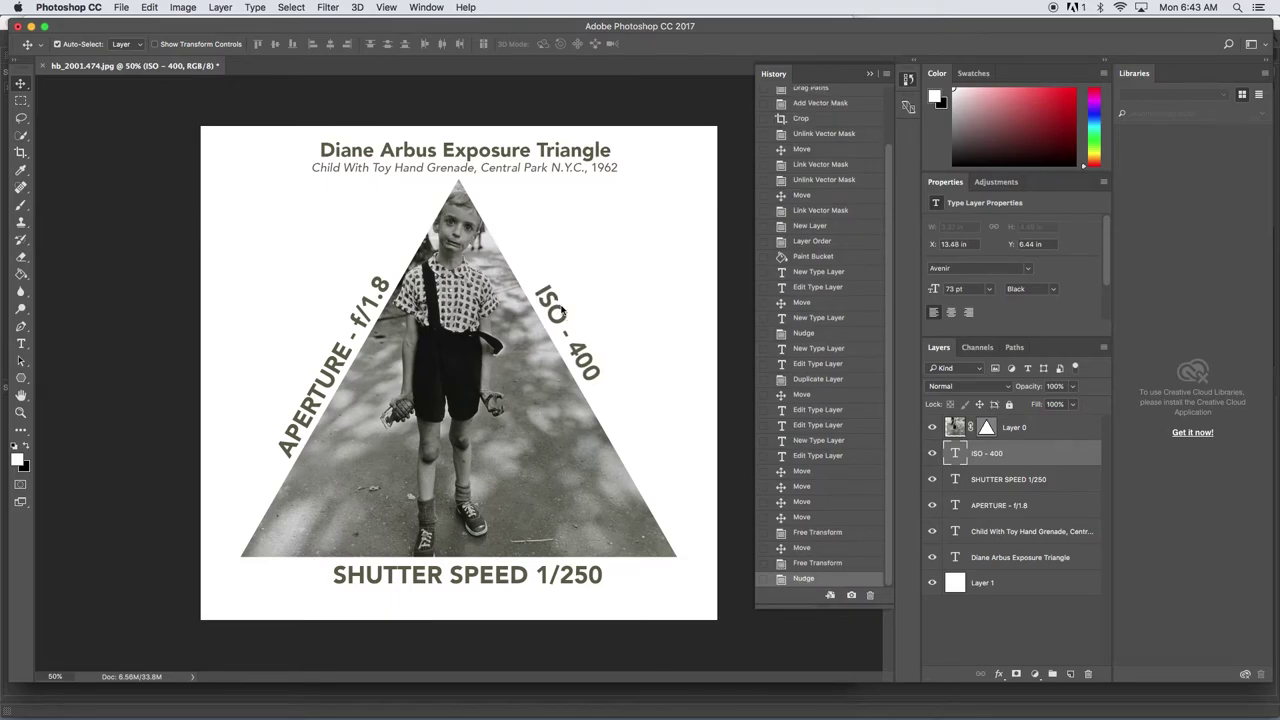
key("Down")
key("Down")
key("Down")
key("Down")
key("Right")
key("Right")
key("Right")
key("Down")
key("Down")
key("Down")
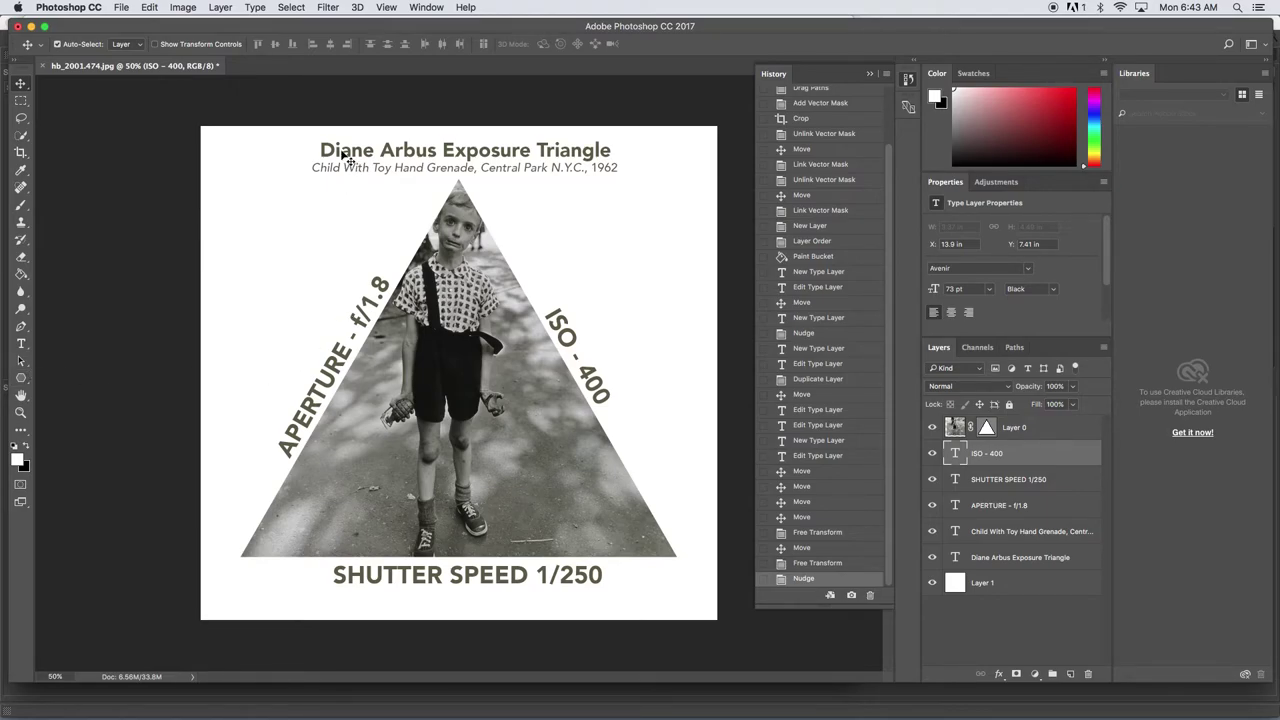
Sample the olive title colour, then crop the canvas slightly outward on all four sides
left_click(20, 172)
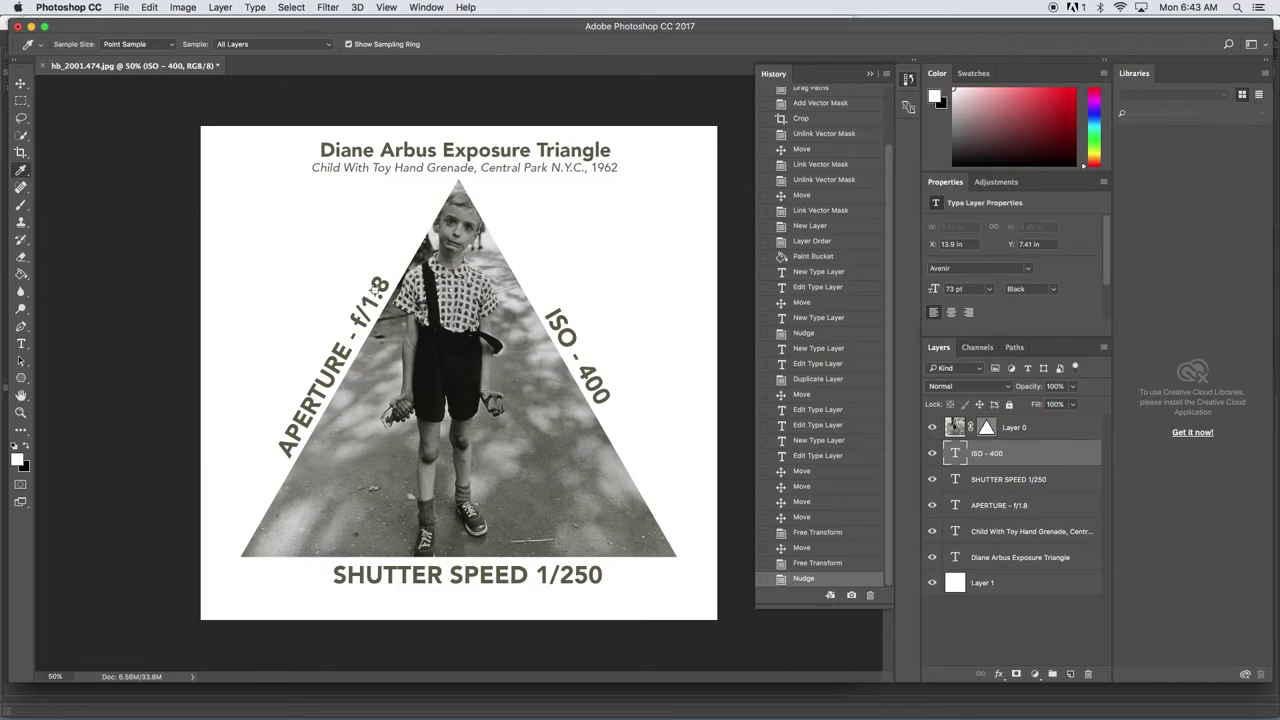
left_click(376, 285)
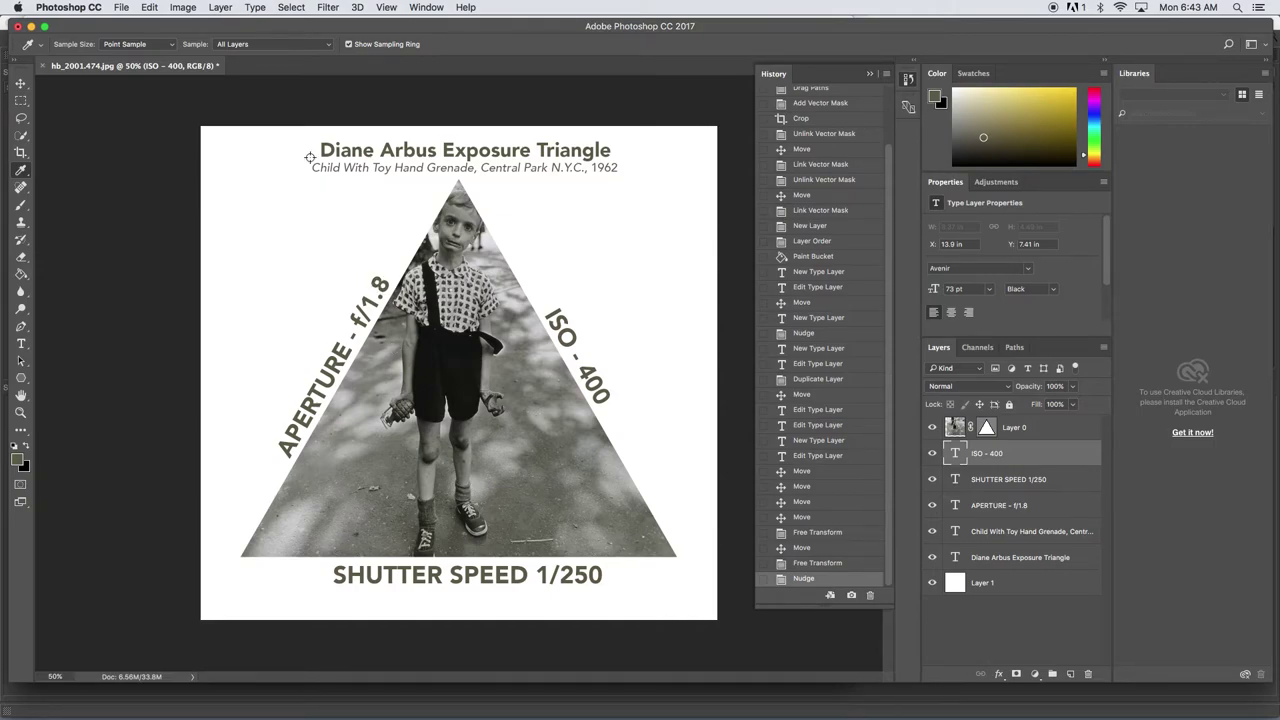
left_click(21, 154)
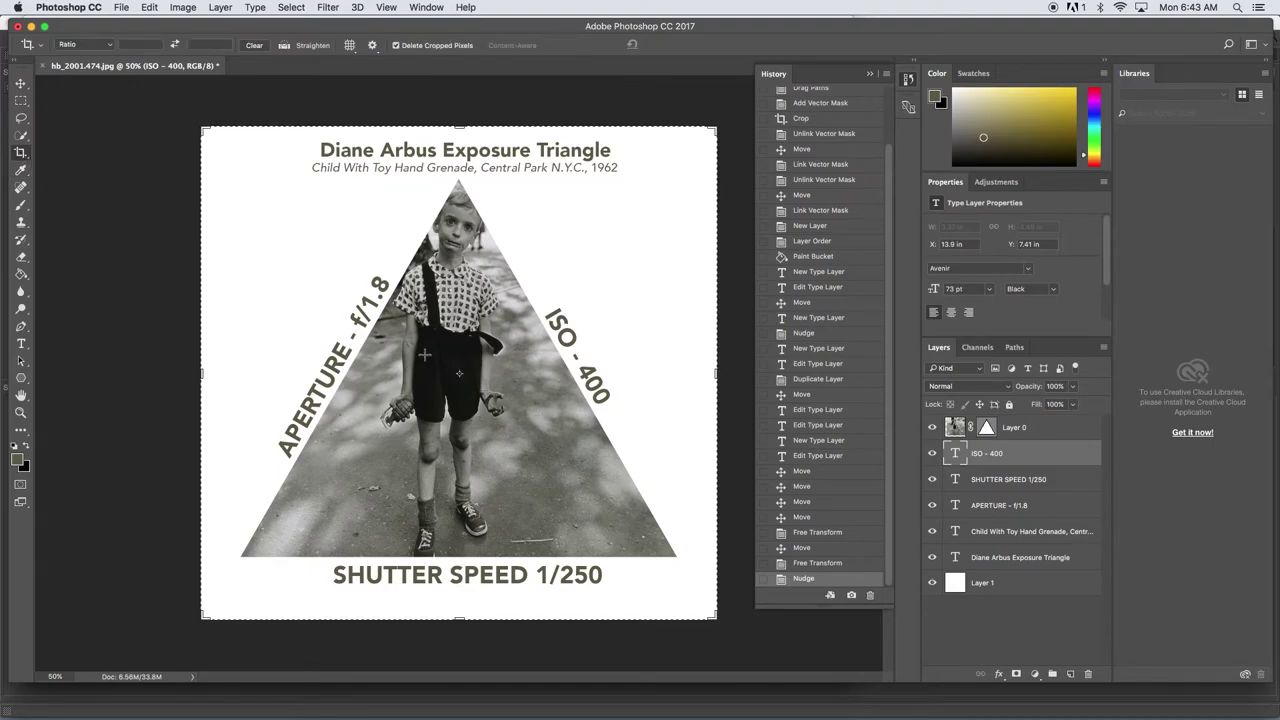
left_click_drag(204, 374, 199, 372)
left_click_drag(456, 126, 457, 124)
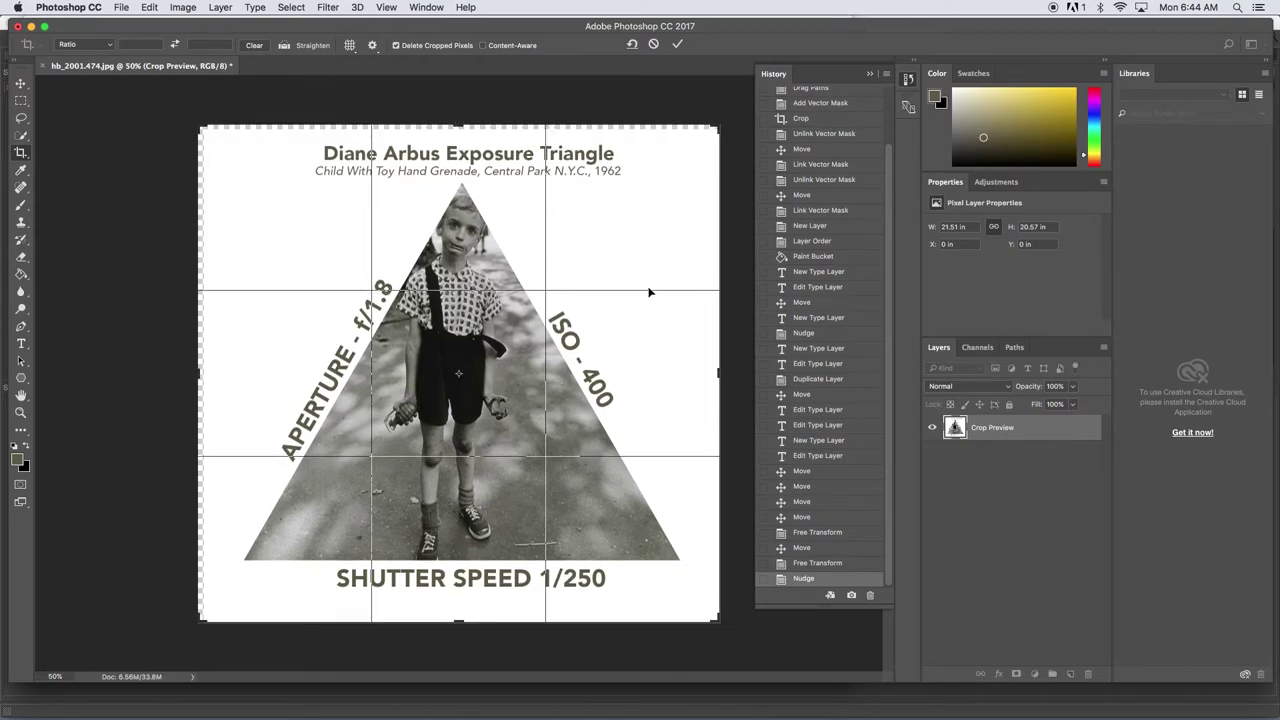
left_click_drag(720, 372, 719, 373)
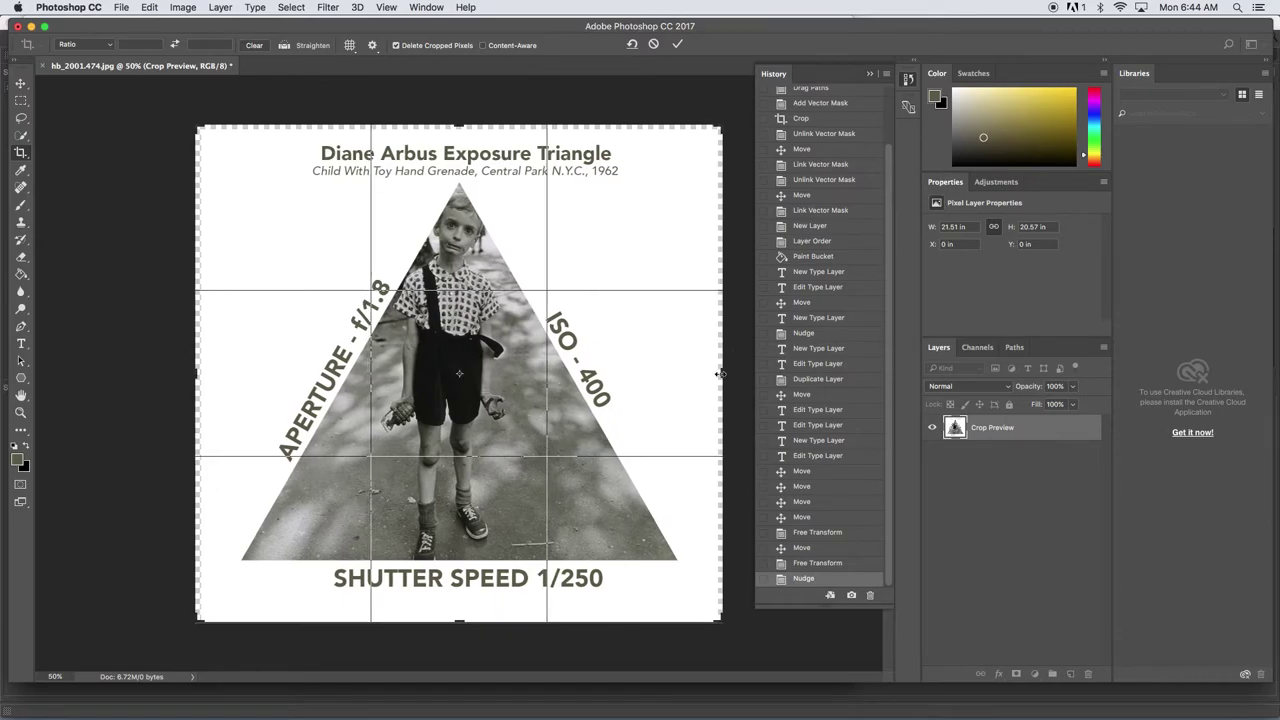
left_click_drag(460, 623, 462, 623)
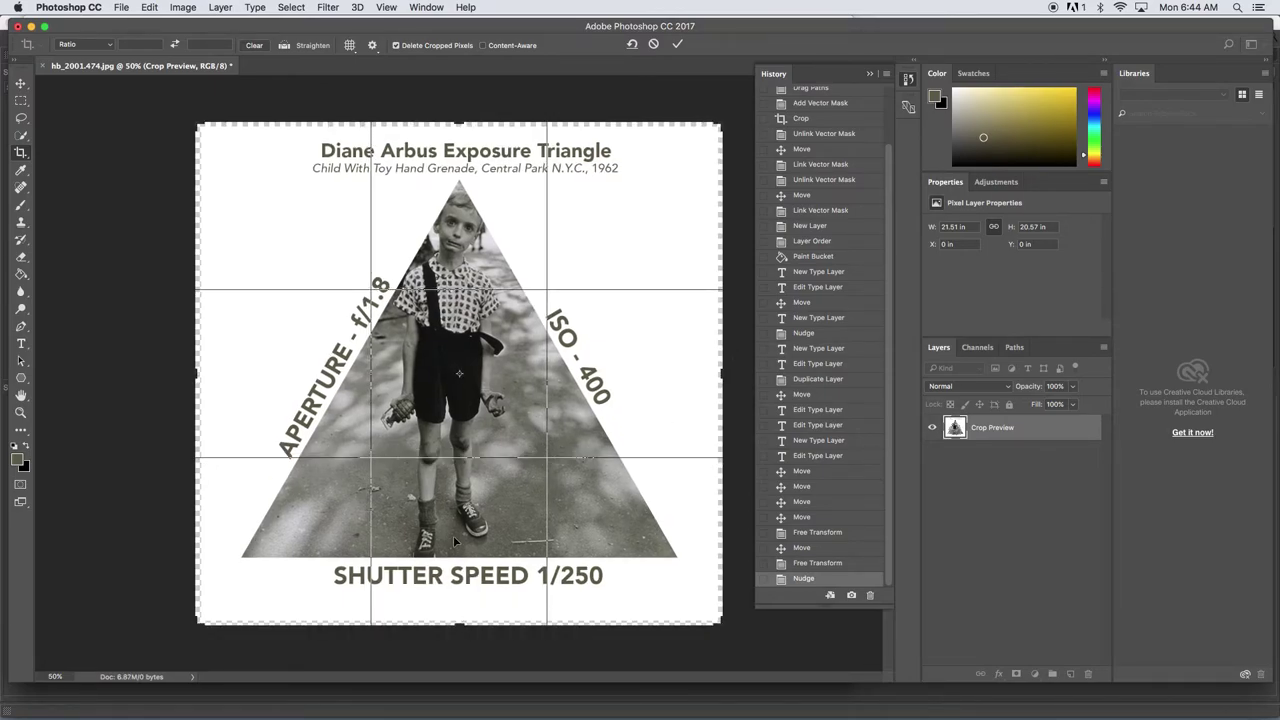
key("Return")
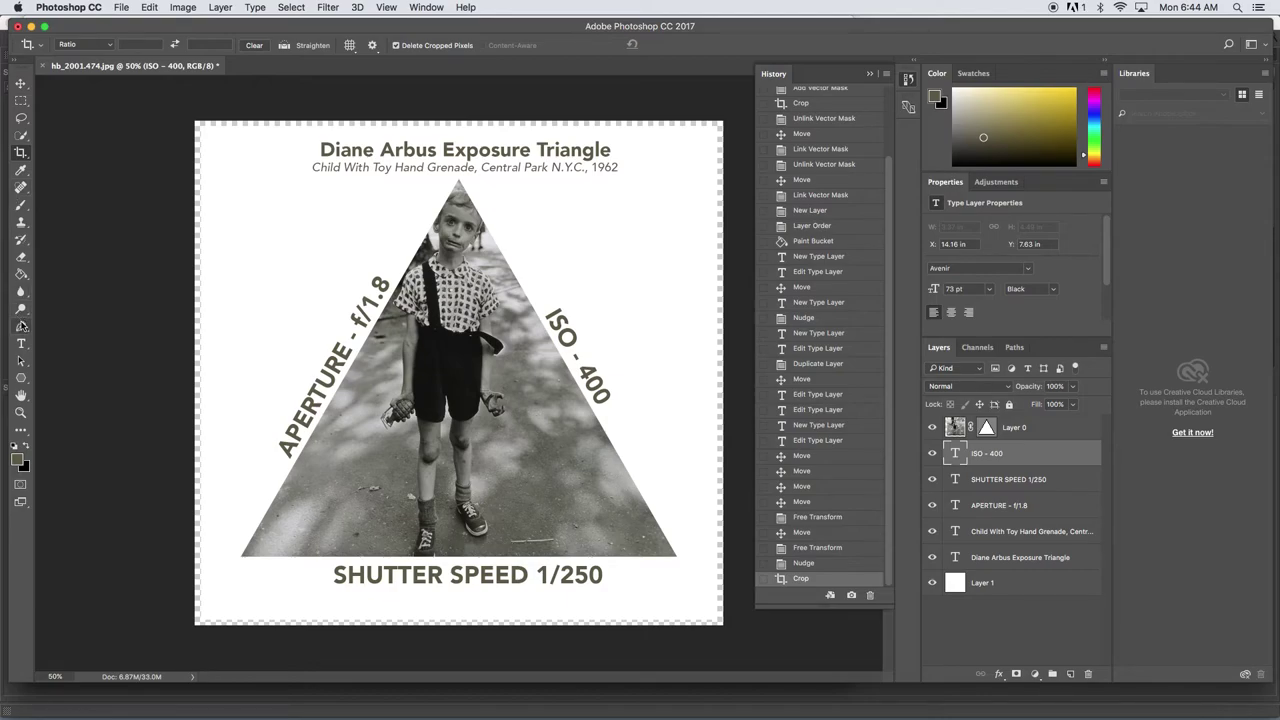
Paint-bucket fill the border on the white background layer, then undo that fill
left_click(21, 274)
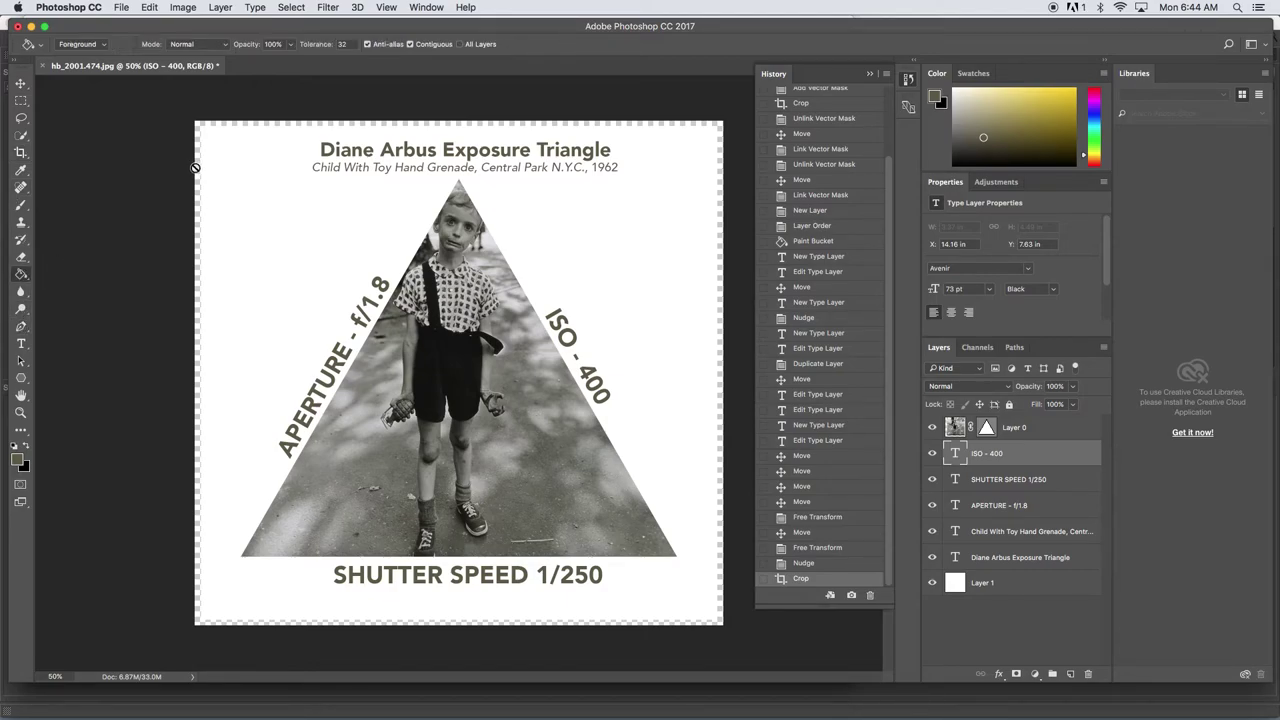
left_click(985, 585)
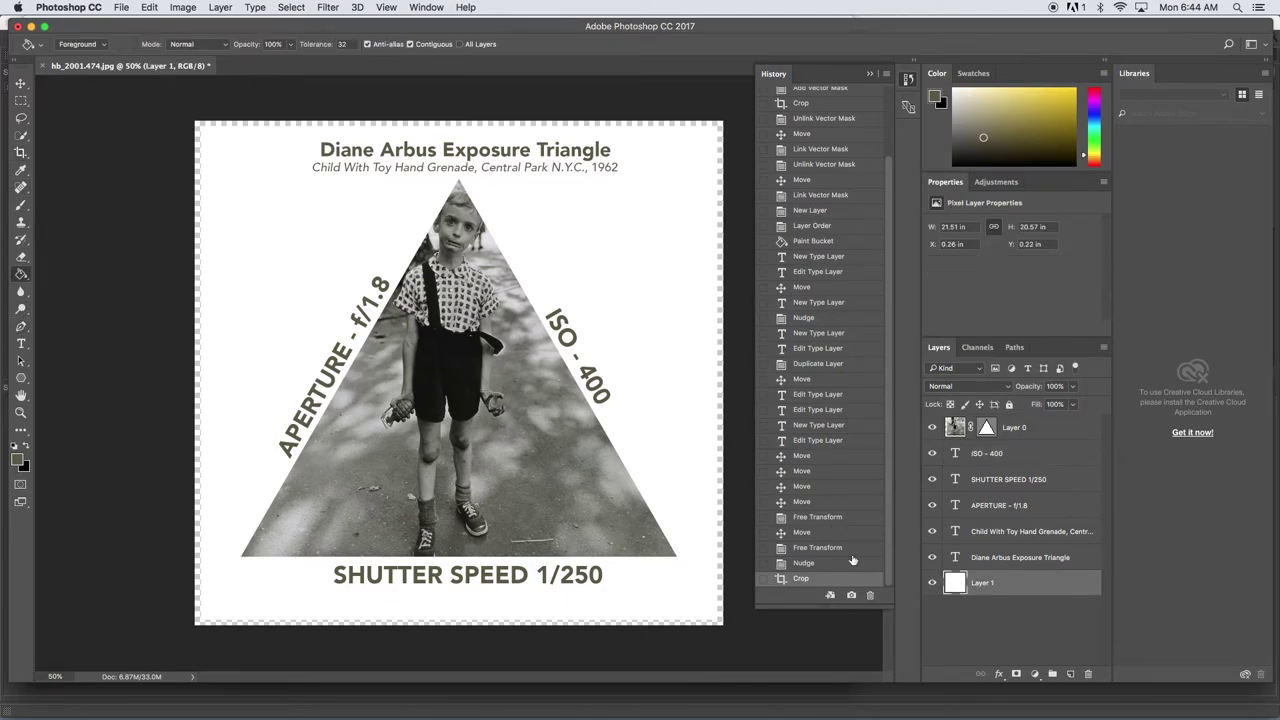
left_click(719, 526)
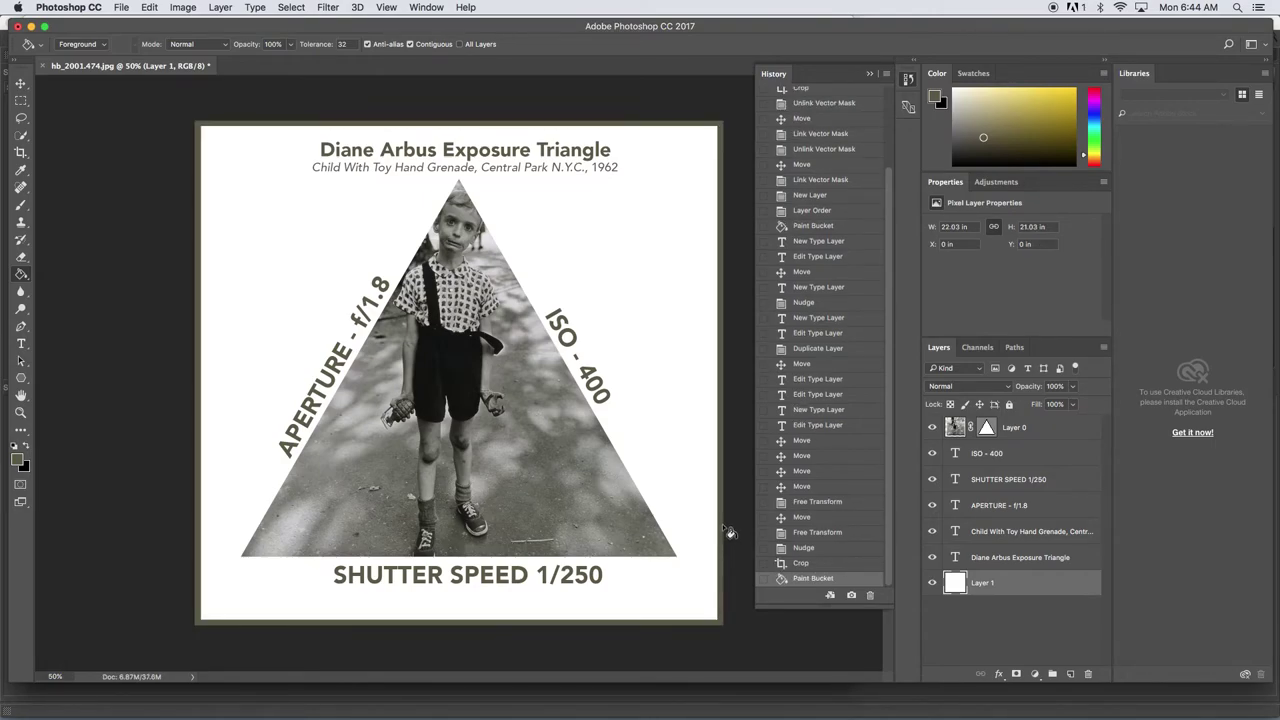
key("super+z")
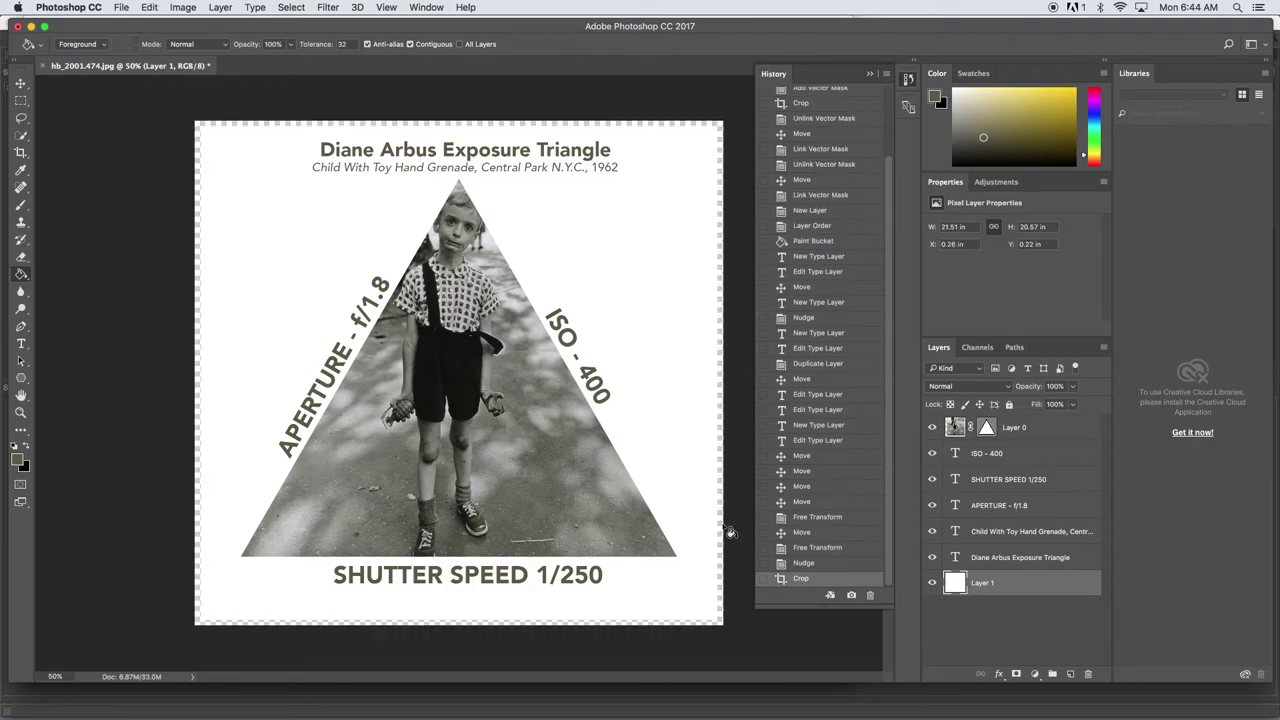
Add a new layer below Layer 1, fill its border dark olive, and toggle View > Snap
left_click(1071, 675)
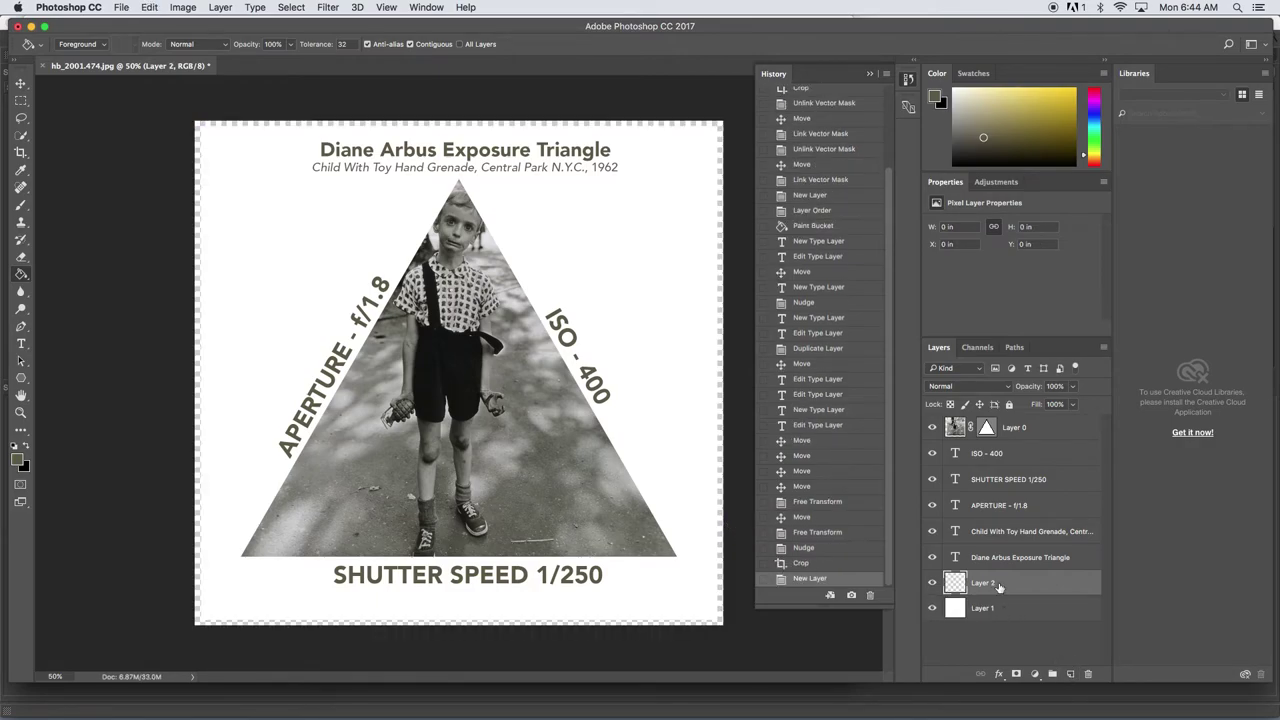
left_click_drag(988, 584, 980, 616)
left_click(706, 507)
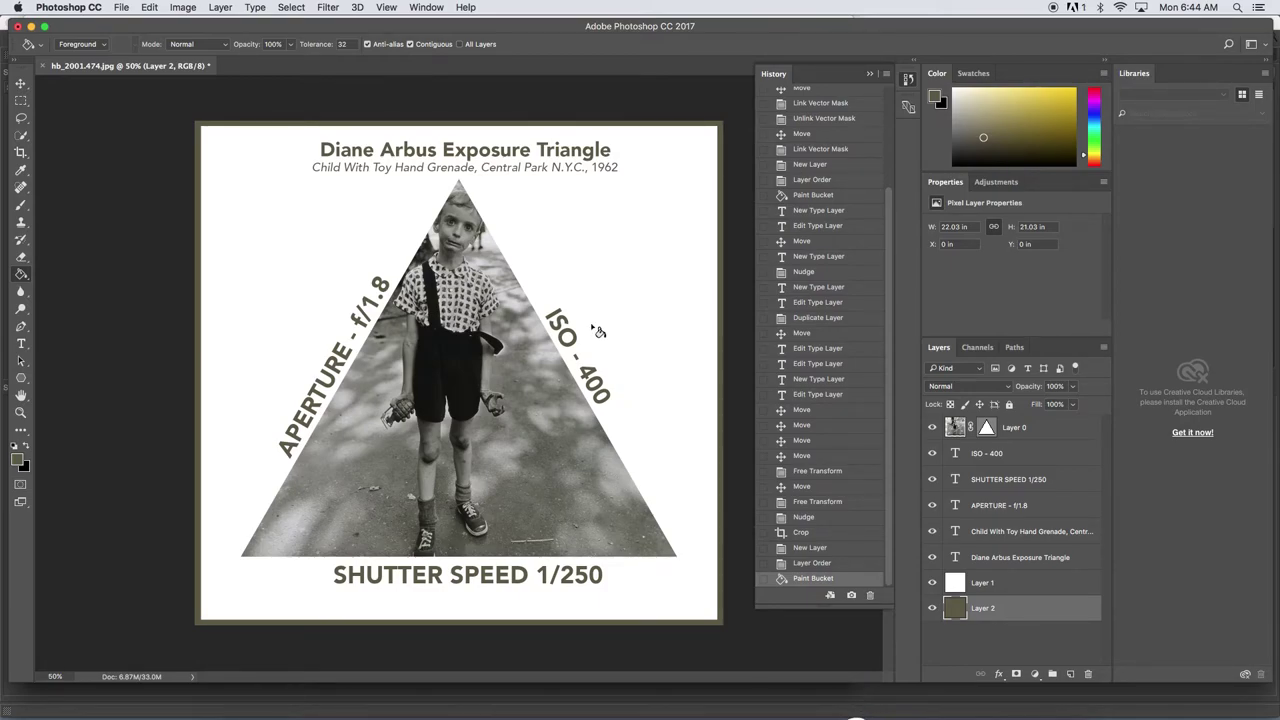
left_click(387, 7)
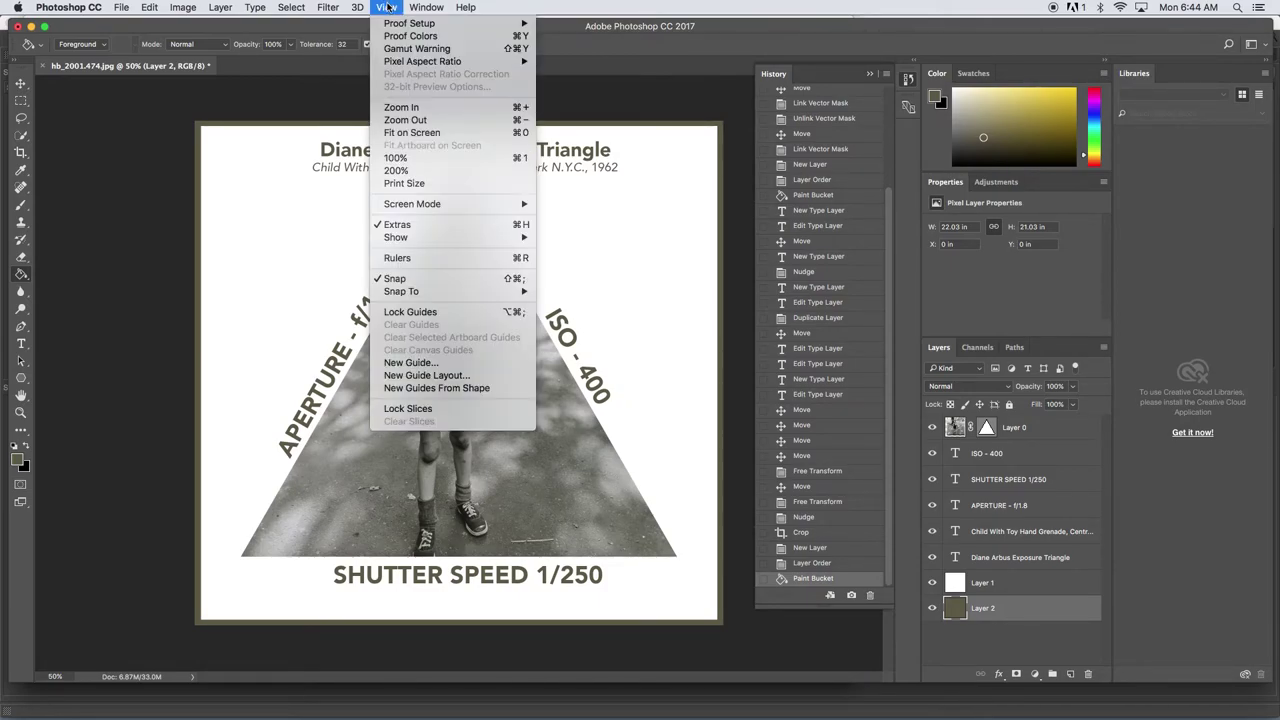
left_click(424, 278)
Crop the left, top, right and bottom edges slightly inward to leave an even thin olive border
key("c")
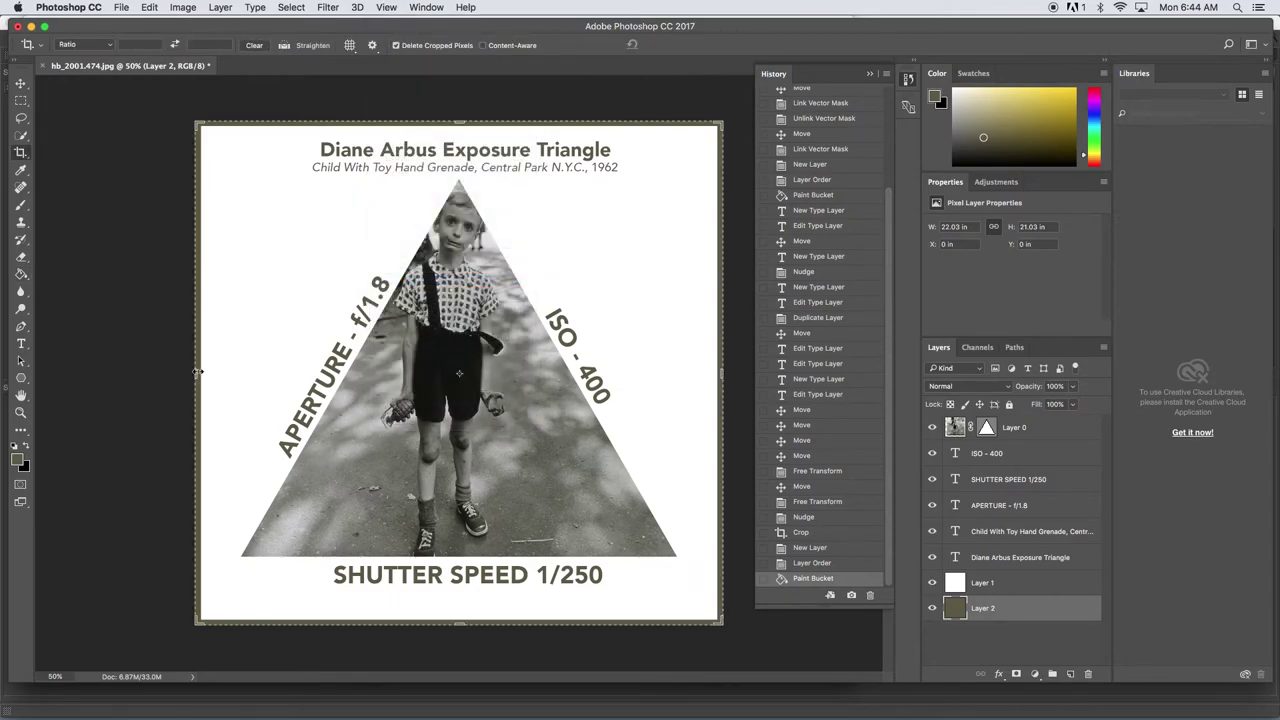
right_click(200, 364)
left_click(198, 372)
left_click_drag(196, 375, 197, 373)
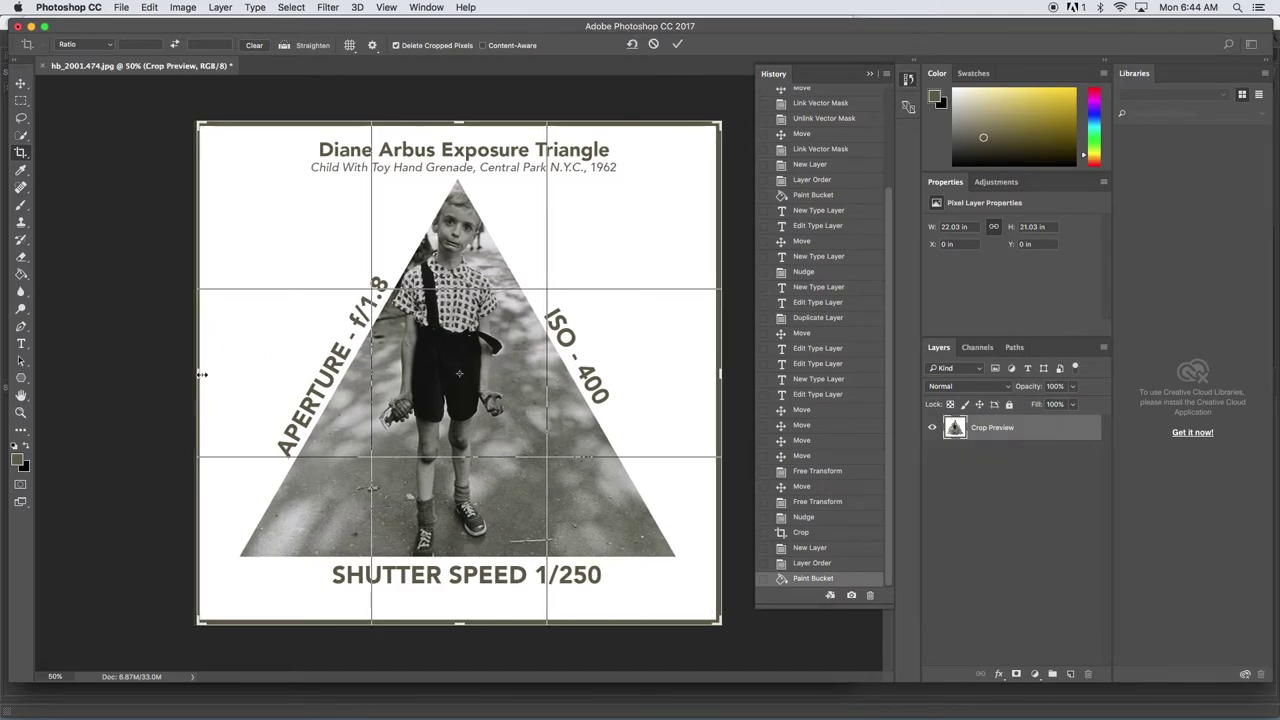
left_click_drag(459, 121, 460, 122)
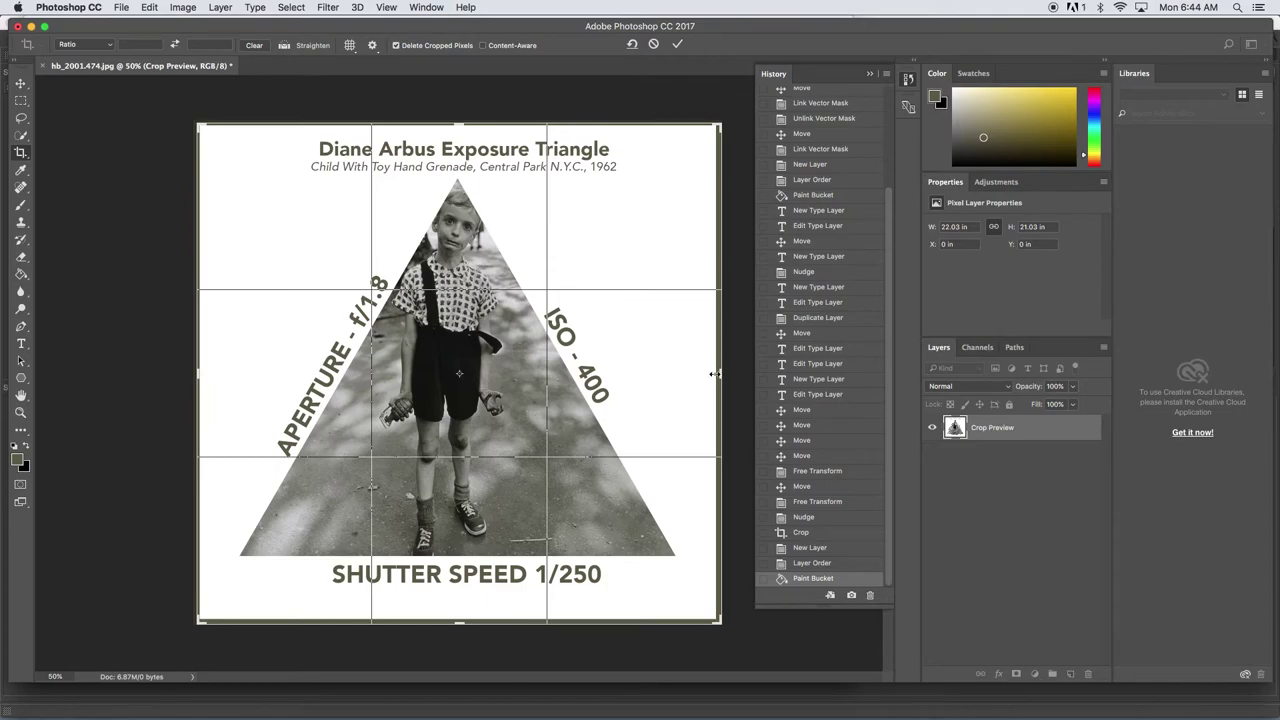
left_click_drag(716, 373, 717, 373)
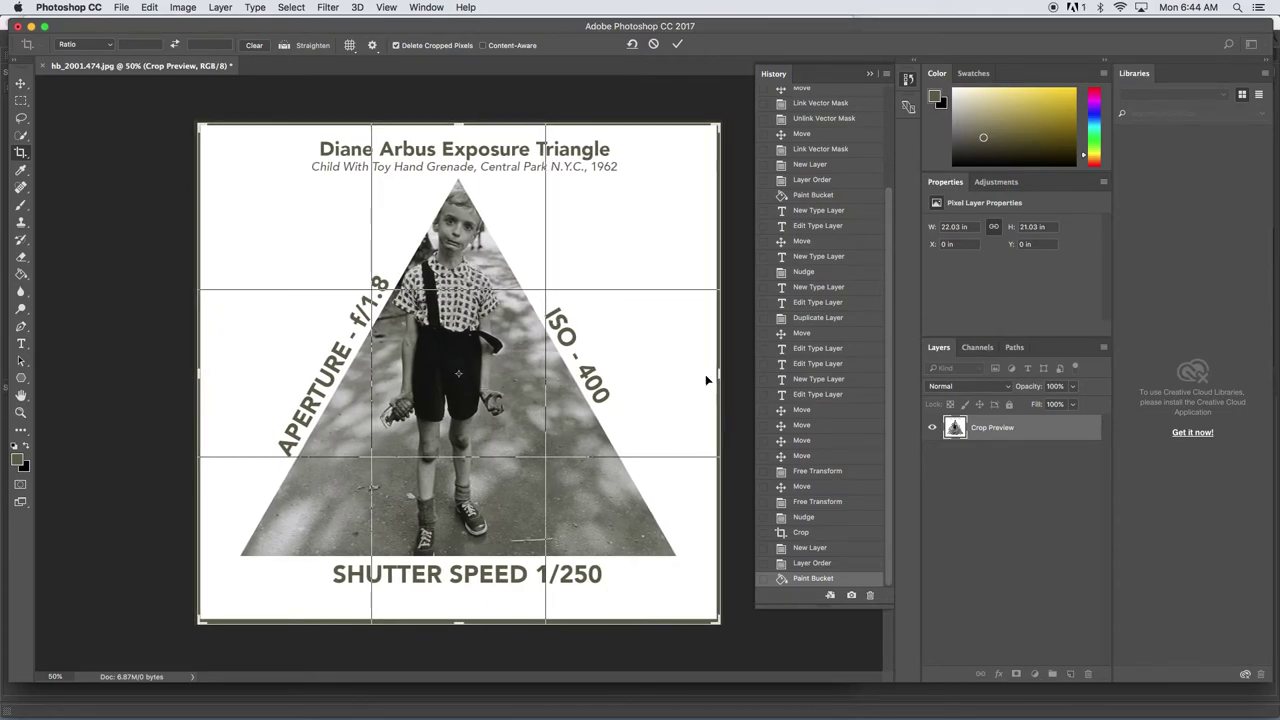
right_click(462, 621)
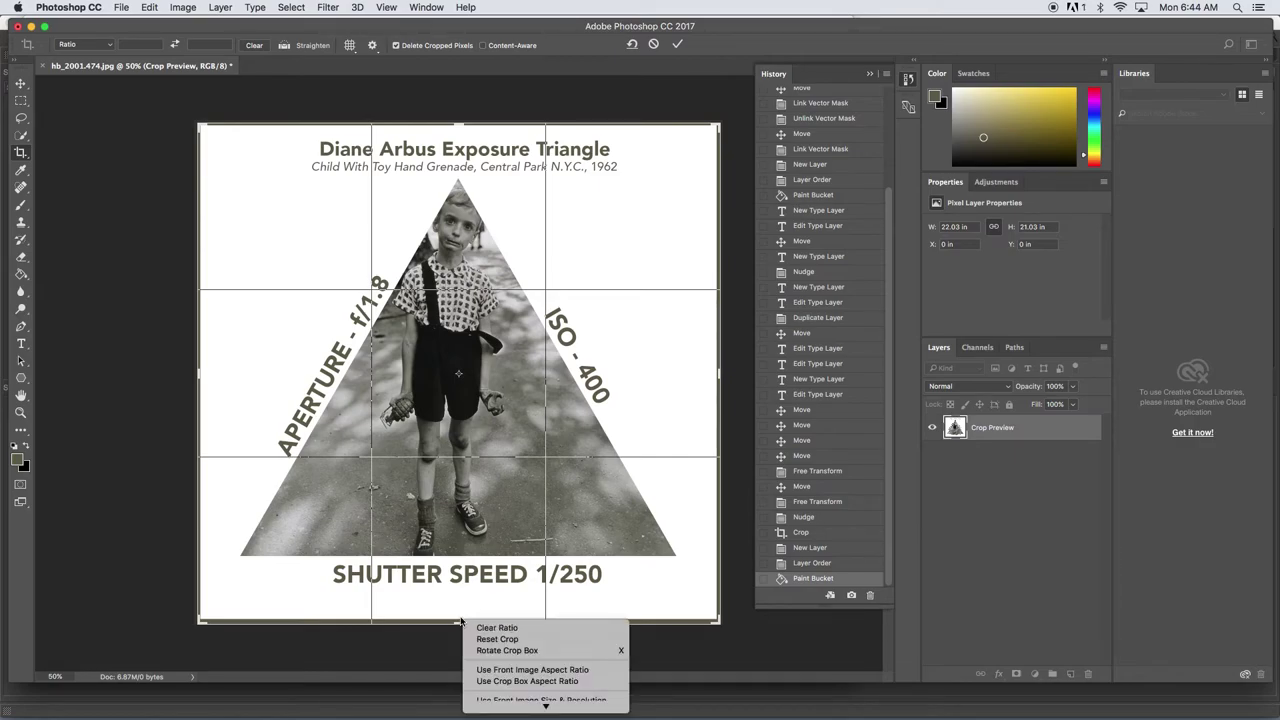
left_click(462, 621)
left_click_drag(459, 621, 458, 621)
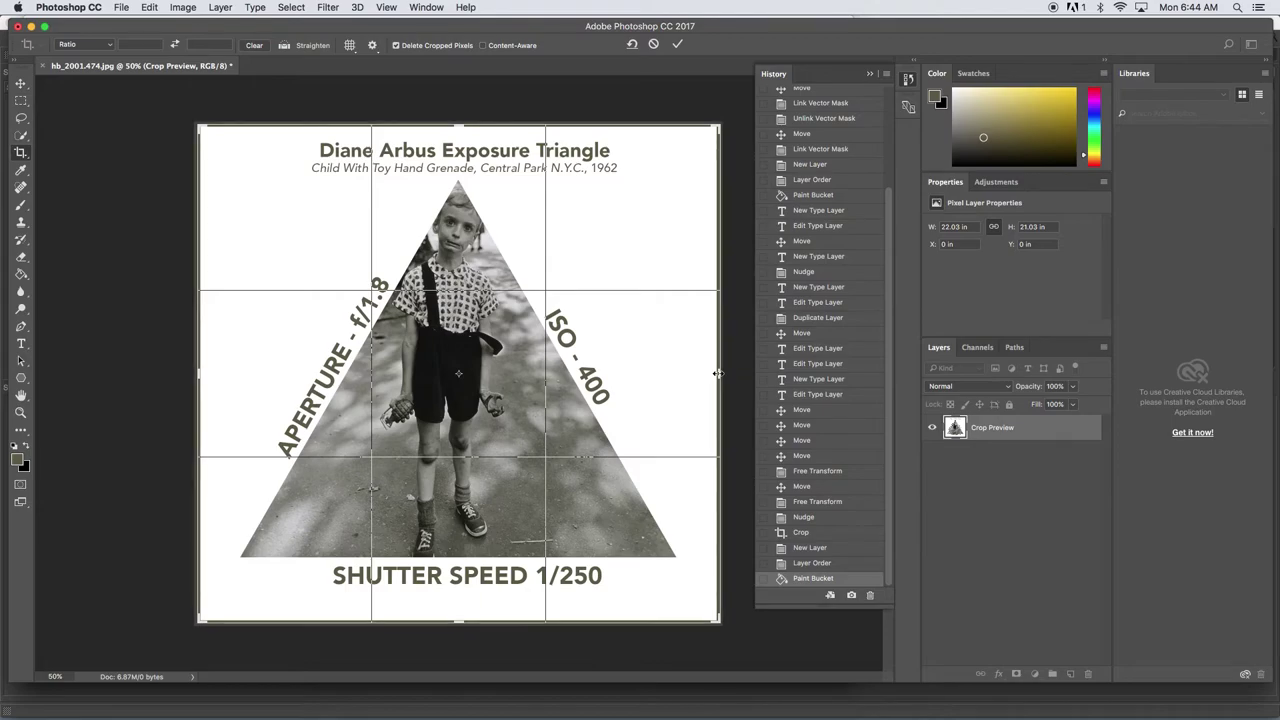
left_click_drag(716, 373, 713, 372)
Commit the crop and save it as JPEG 'ArbusExposureTriangle', keeping quality 10 (Maximum), Progressive
key("Return")
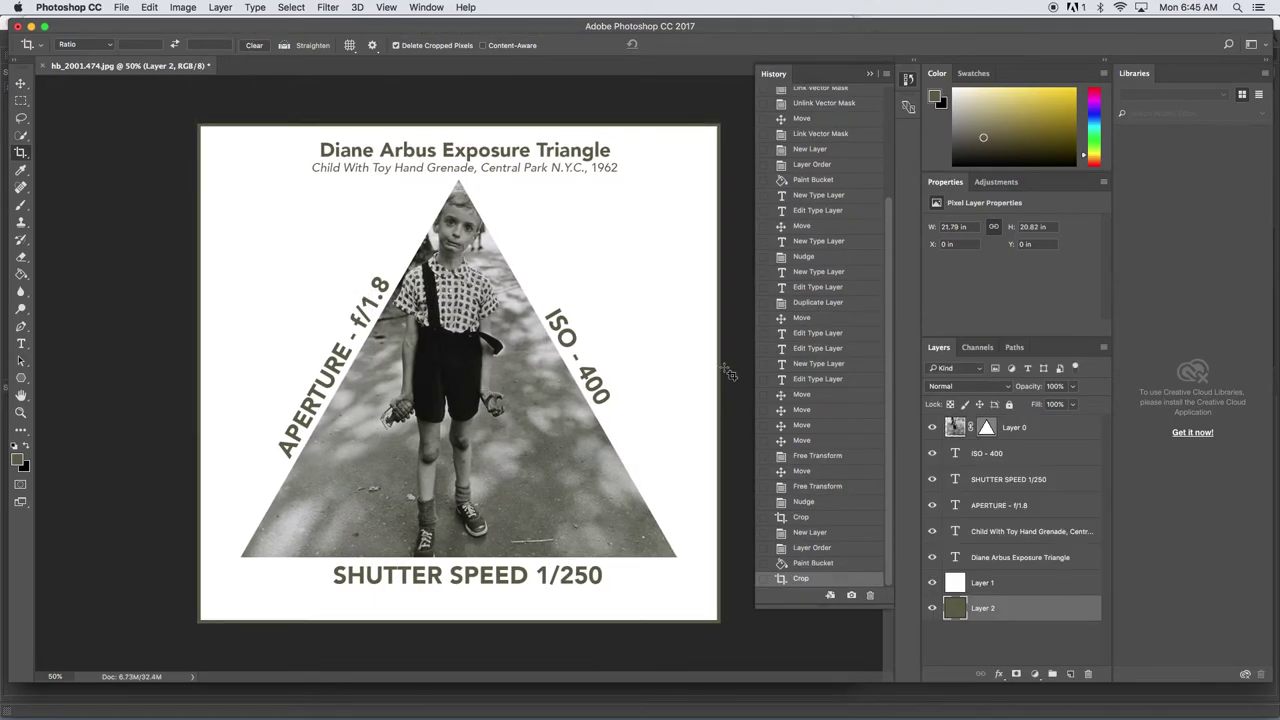
left_click(130, 9)
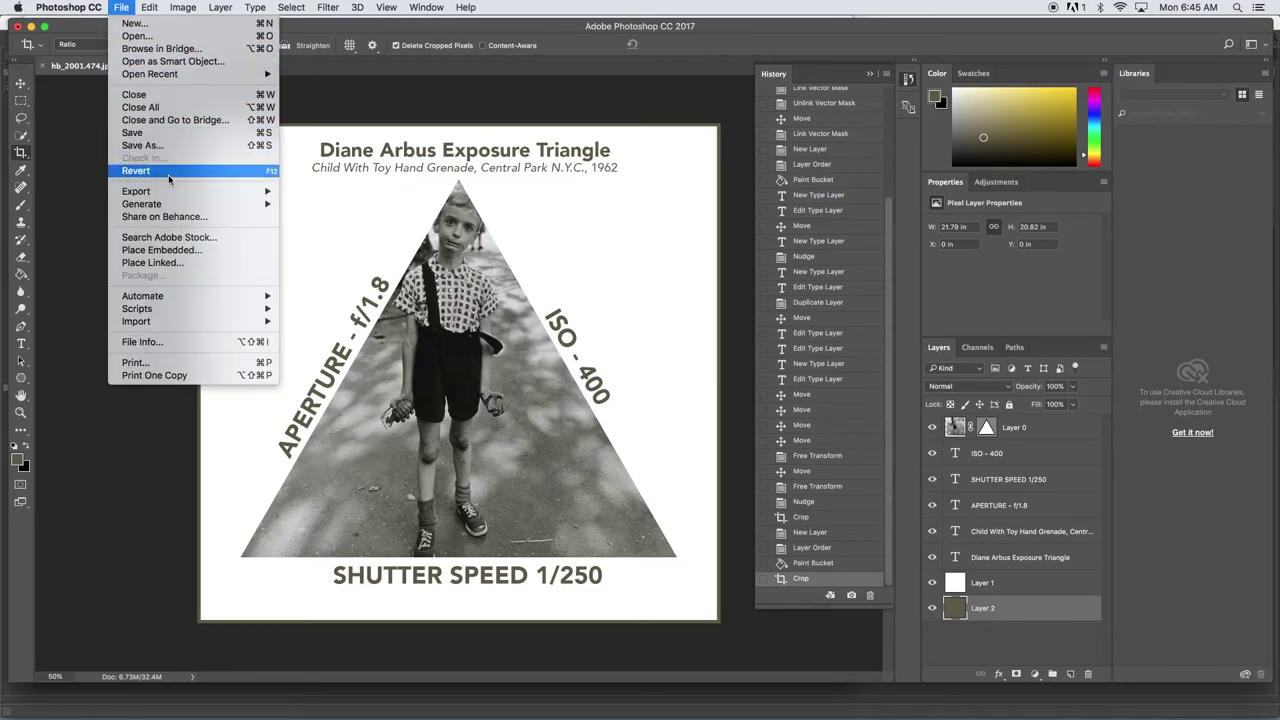
left_click(165, 147)
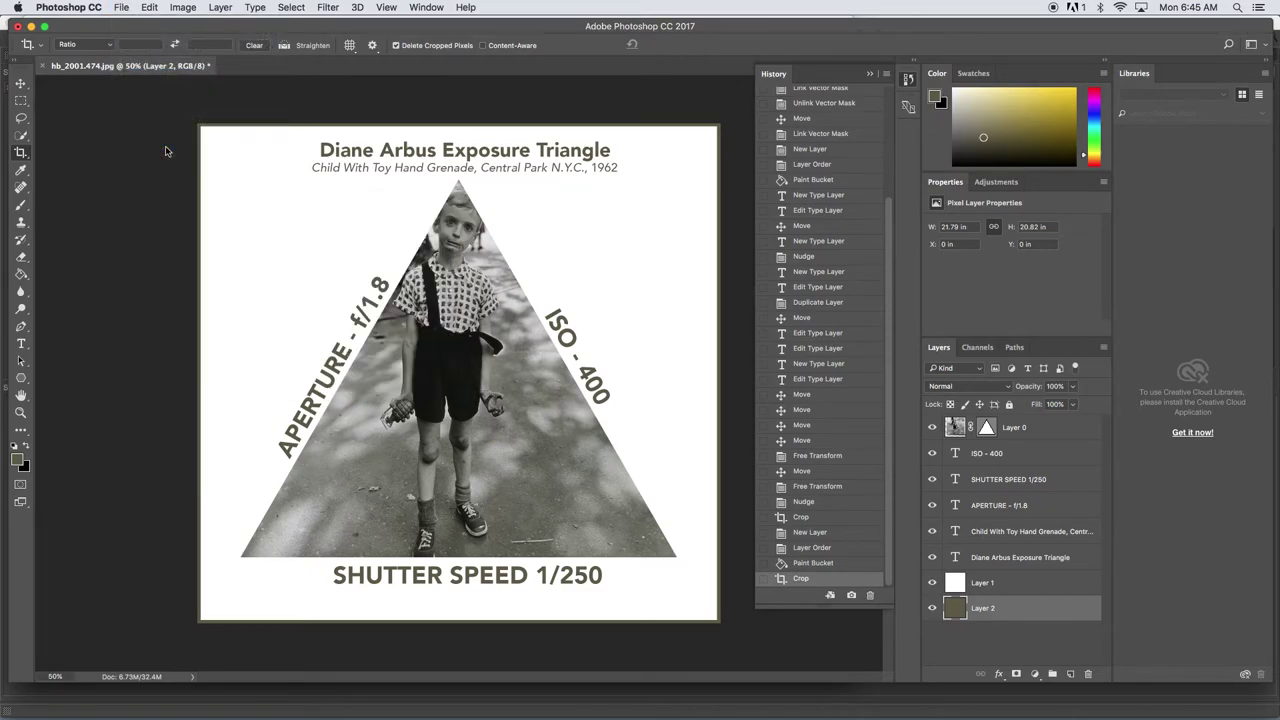
type("Arbus")
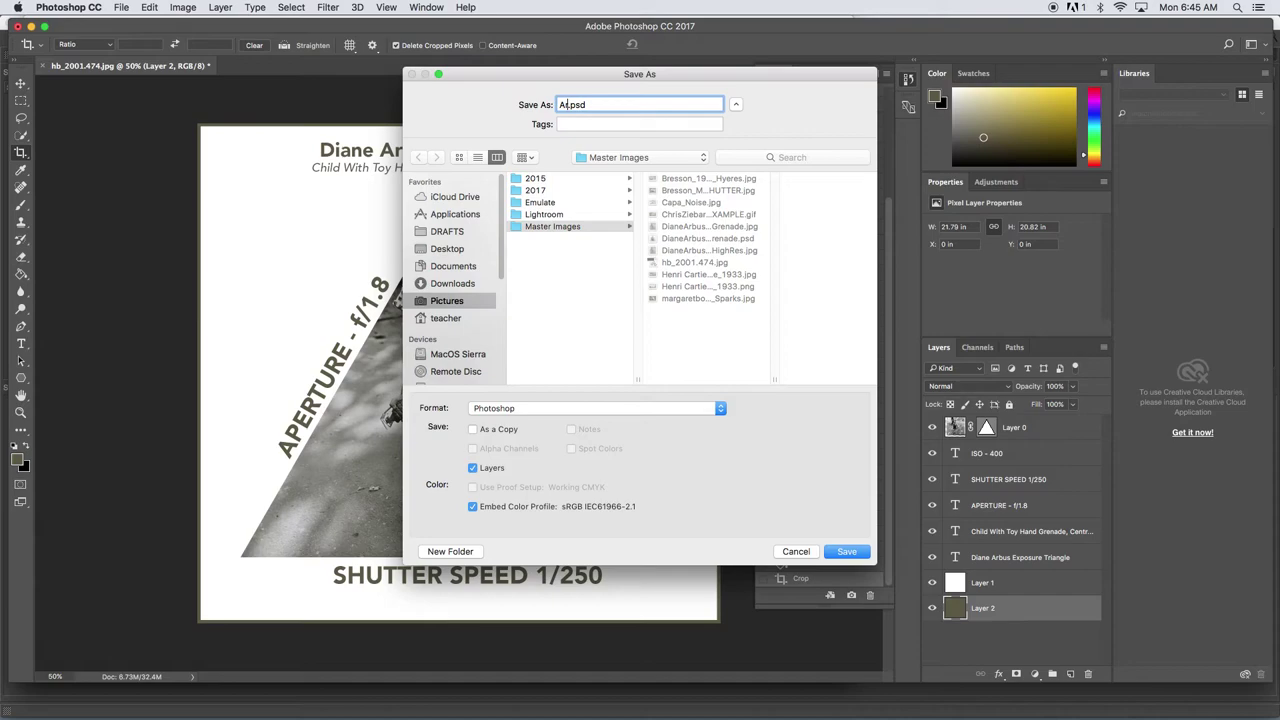
type("ExposureTriangle")
left_click(537, 408)
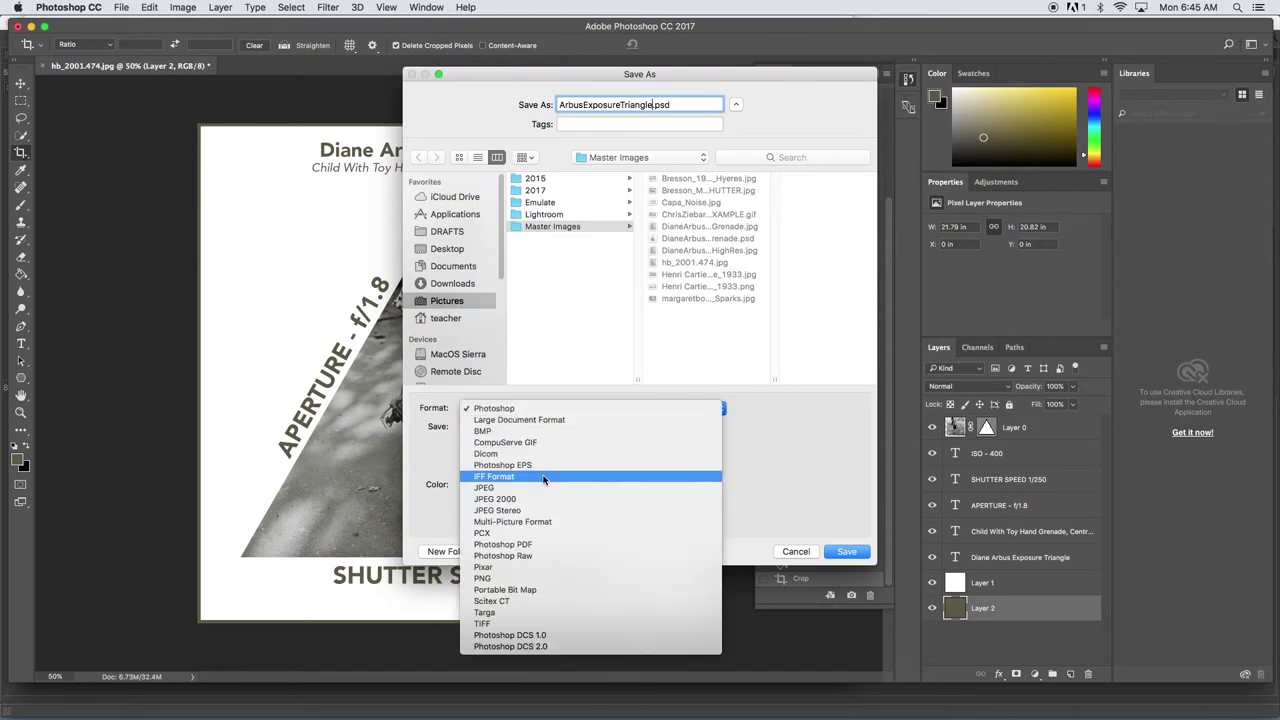
left_click(540, 487)
left_click(846, 551)
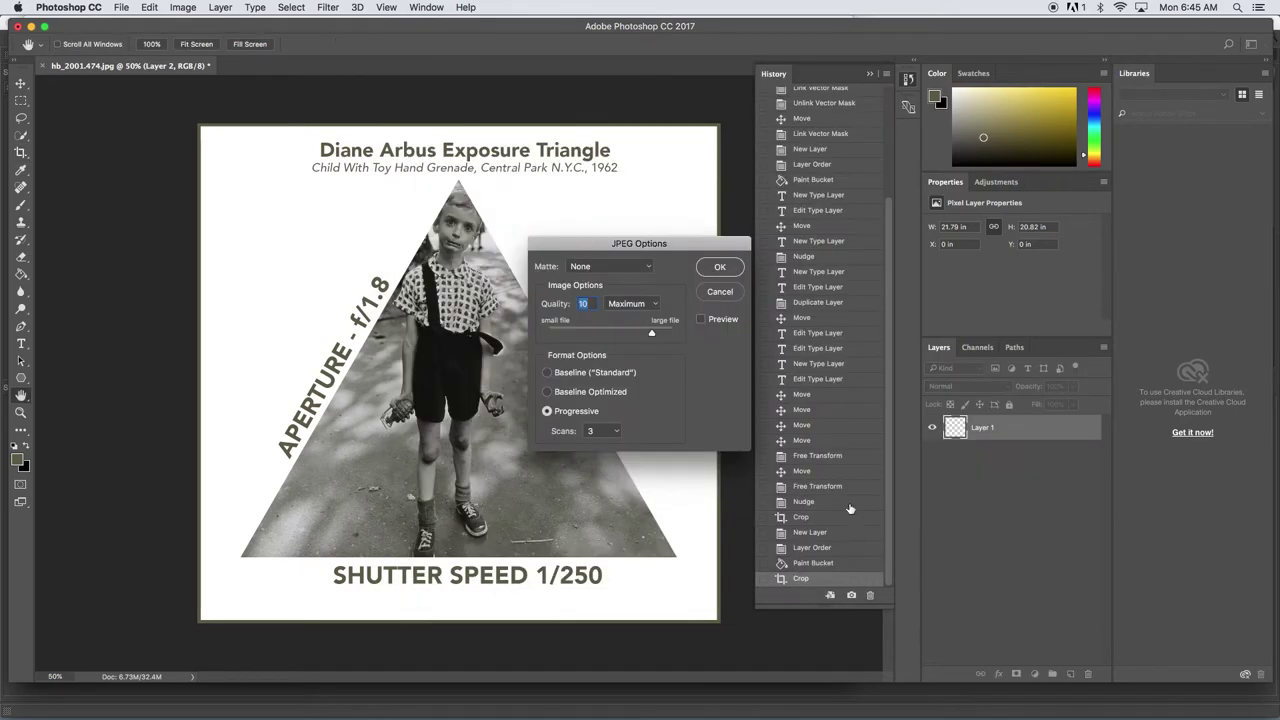
left_click(722, 268)
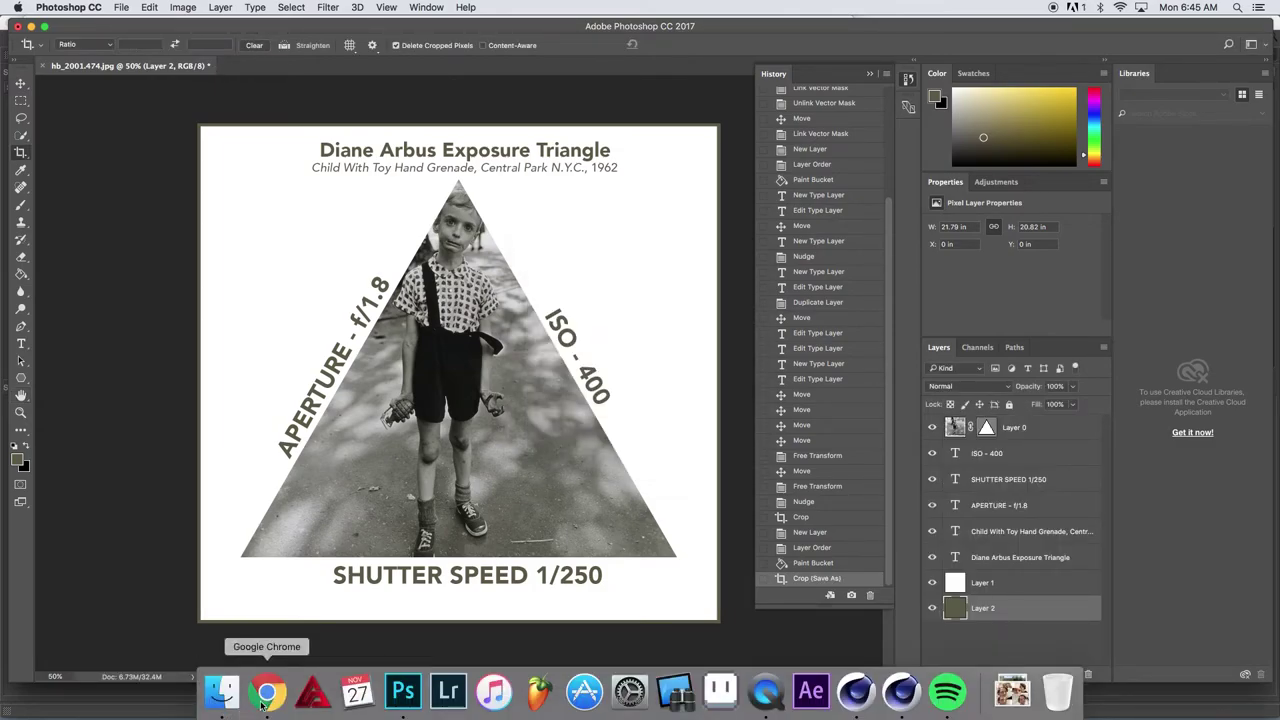
Switch to Chrome, review the published Exposure Triangle page, then go to its Google Sites editor tab
left_click(263, 703)
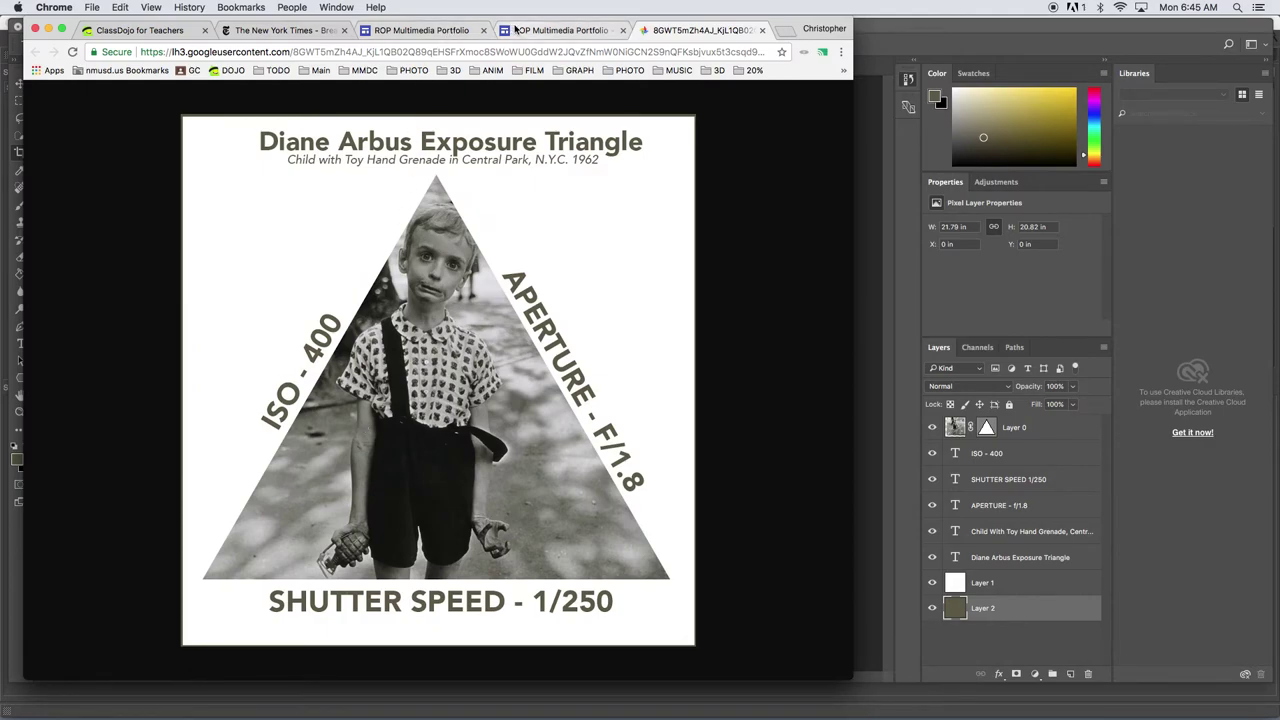
left_click(515, 32)
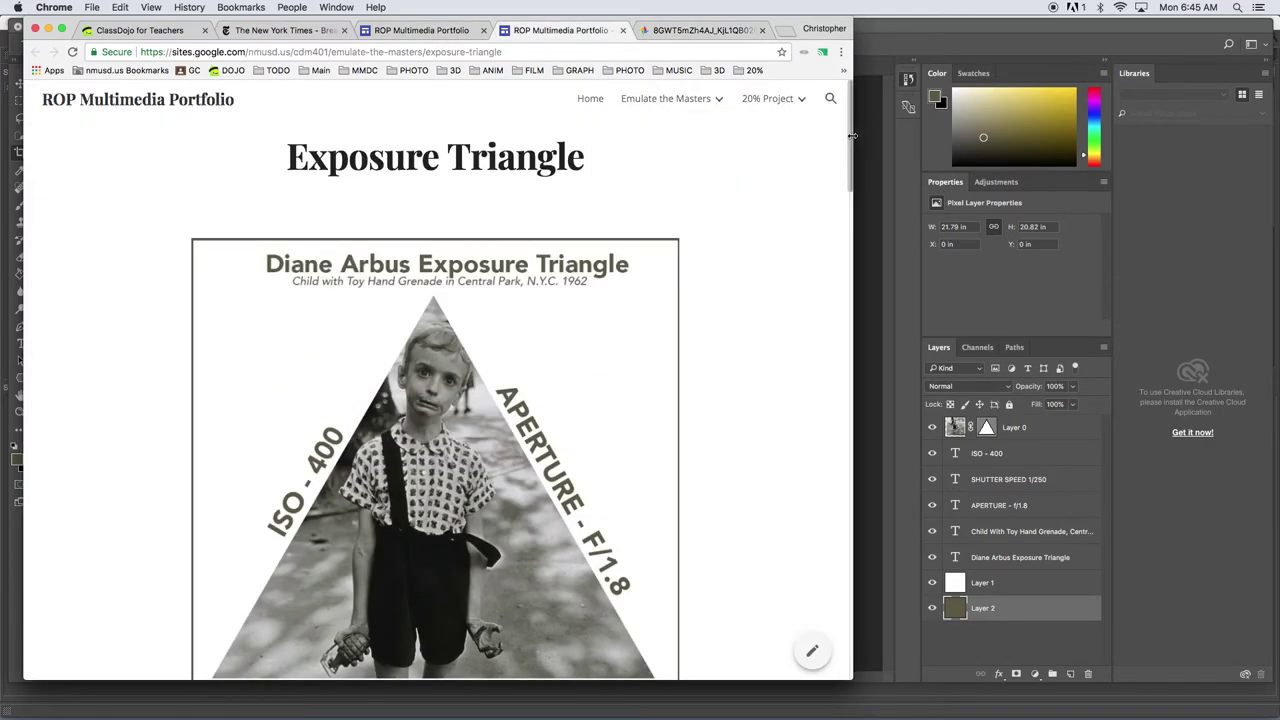
scroll(851, 135, "down", 3)
scroll(851, 127, "up", 3)
left_click(445, 28)
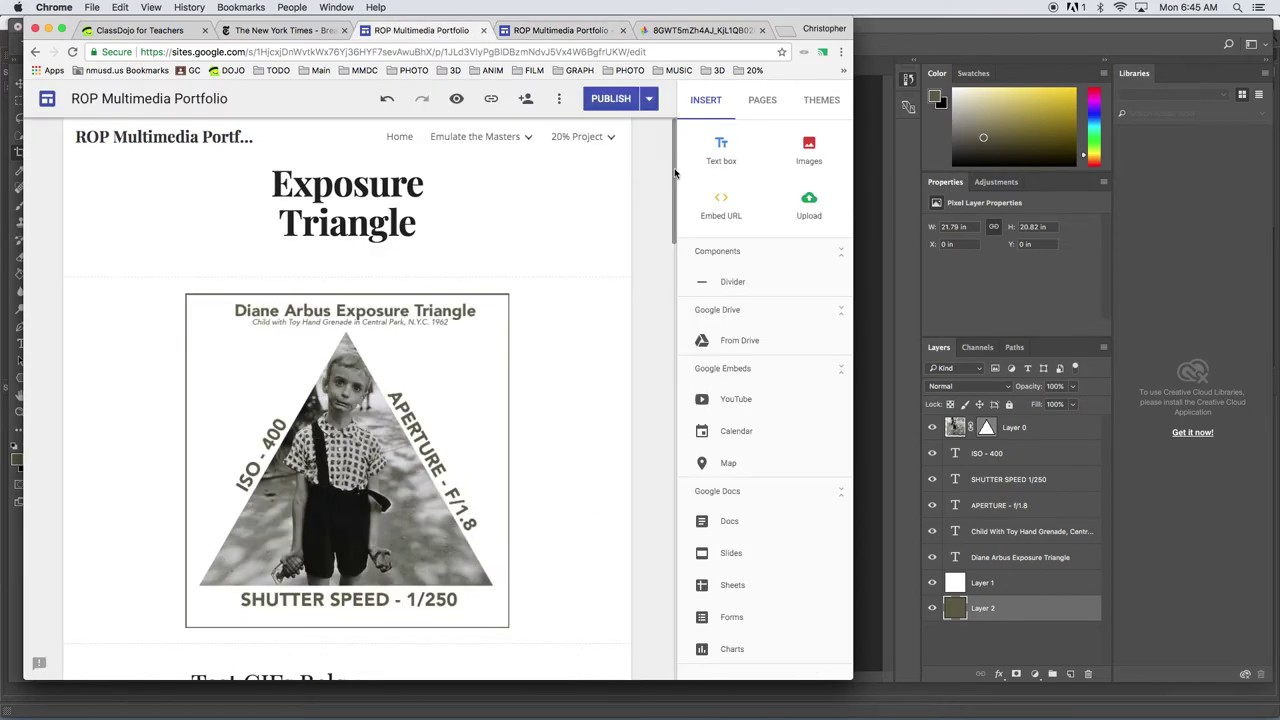
scroll(673, 165, "down", 1)
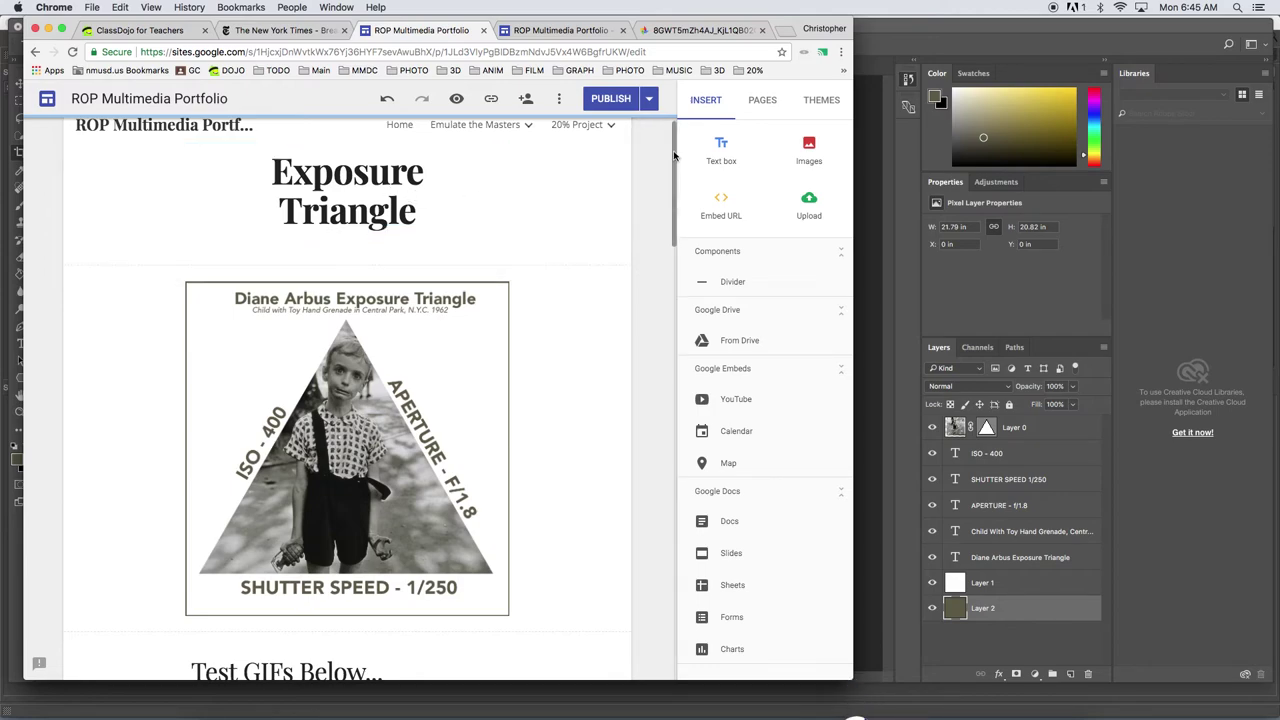
scroll(673, 148, "up", 1)
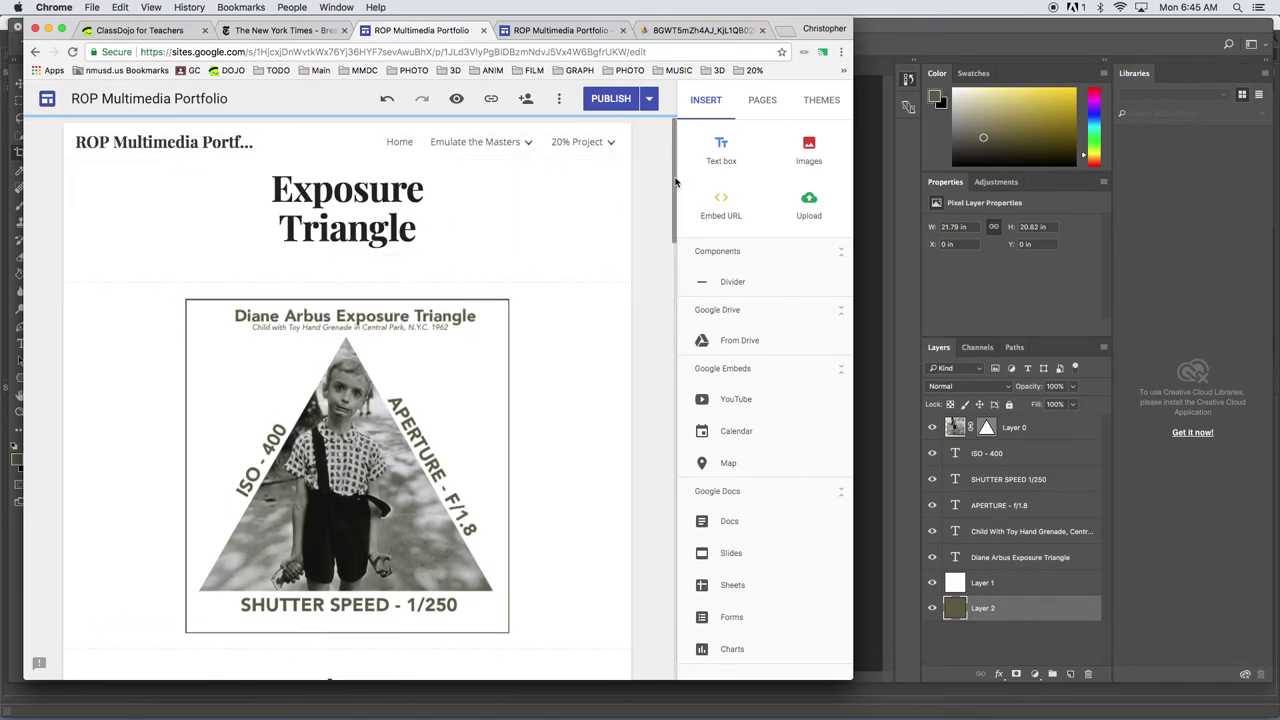
left_click_drag(676, 183, 675, 214)
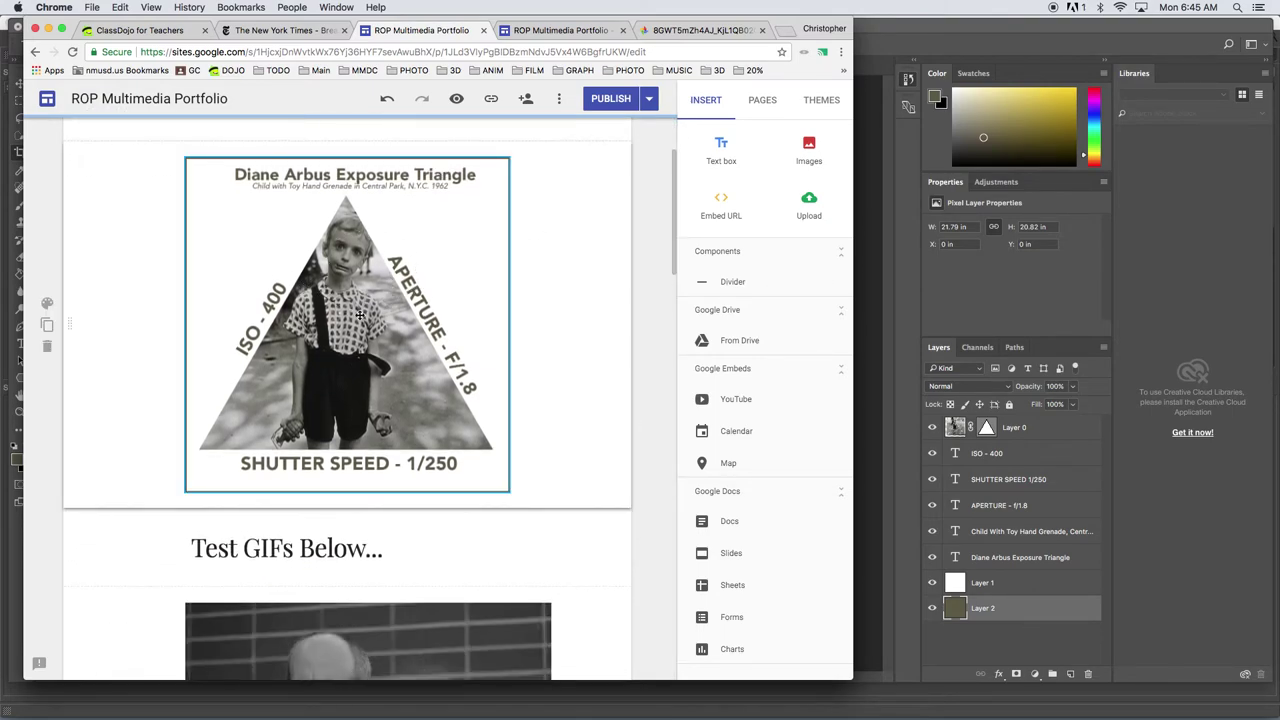
Scroll to the f/1.8 versus f/22 aperture GIF block, select the whole block and delete it
left_click_drag(678, 222, 680, 309)
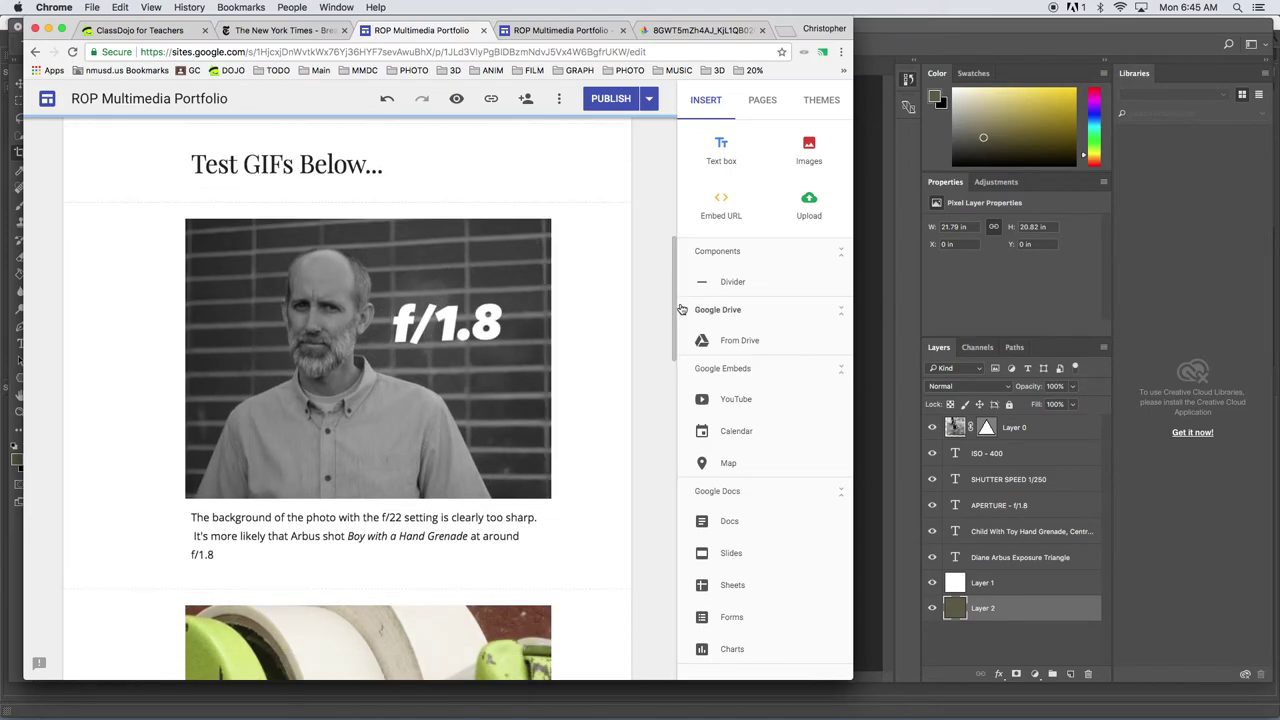
scroll(389, 269, "up", 8)
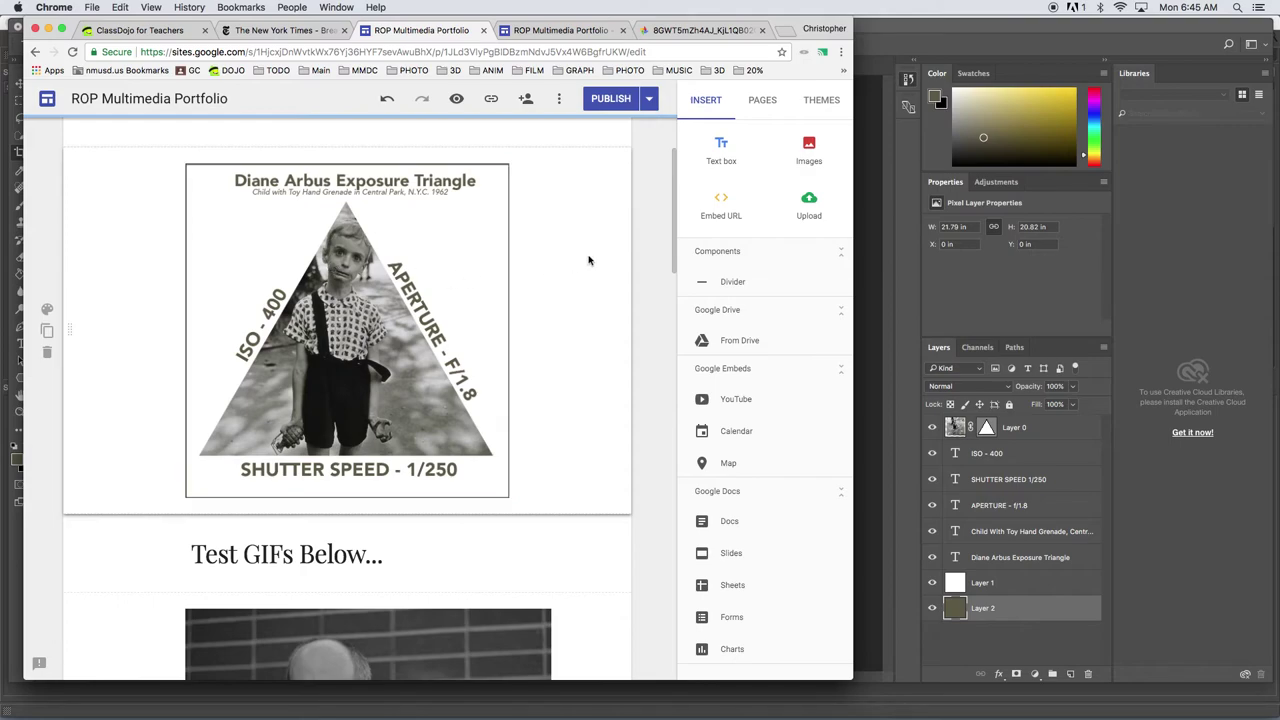
left_click_drag(675, 238, 655, 313)
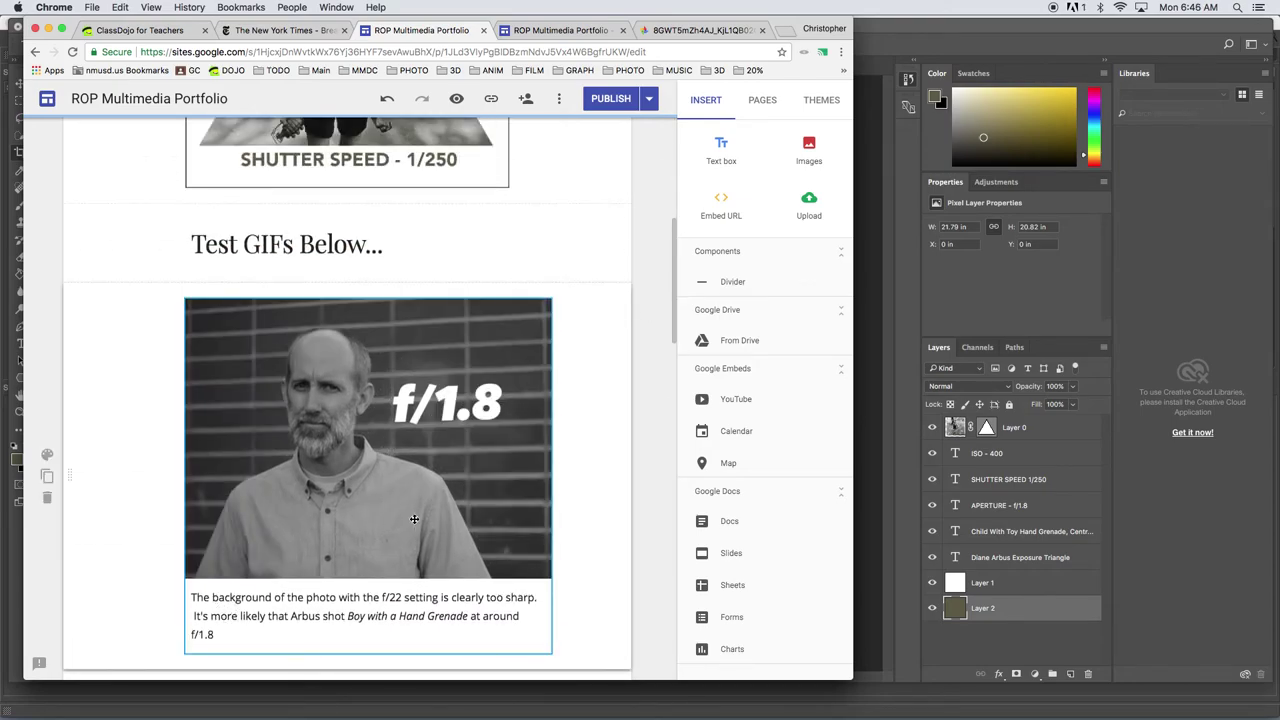
left_click(500, 343)
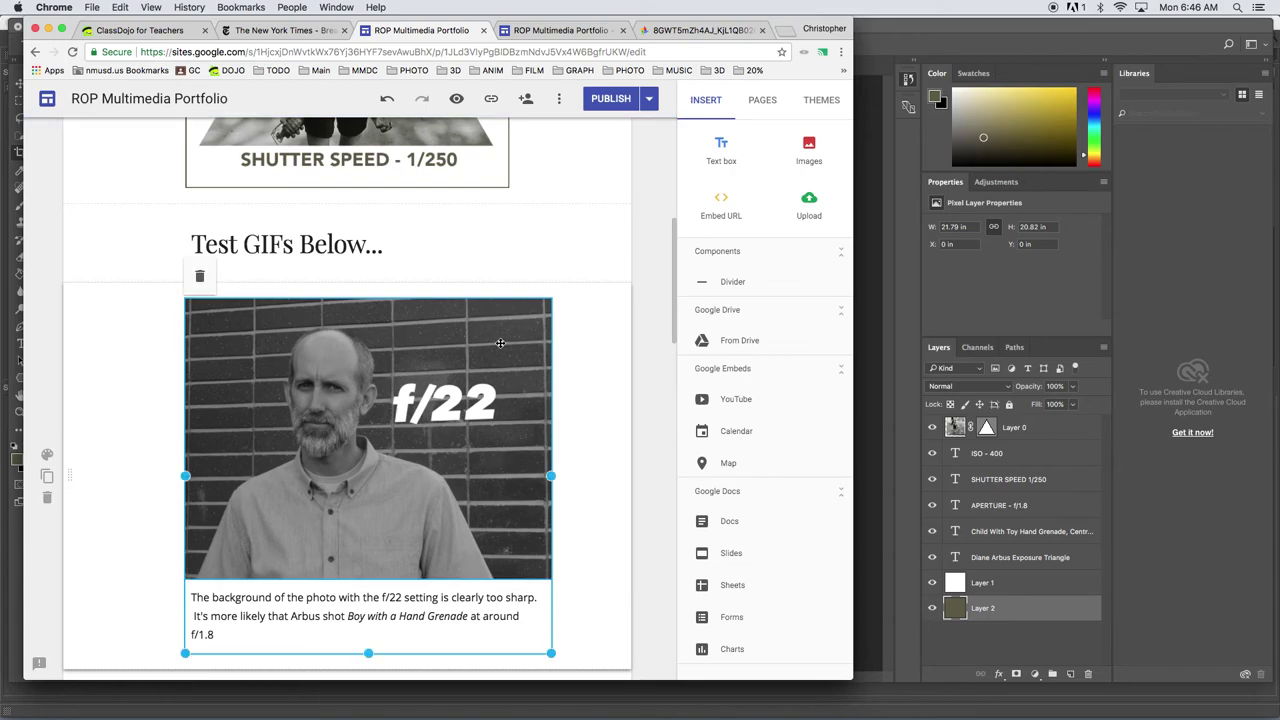
mouse_move(675, 306)
left_mouse_down()
mouse_move(680, 513)
mouse_move(678, 320)
left_mouse_up()
left_click(537, 341)
left_click(537, 341)
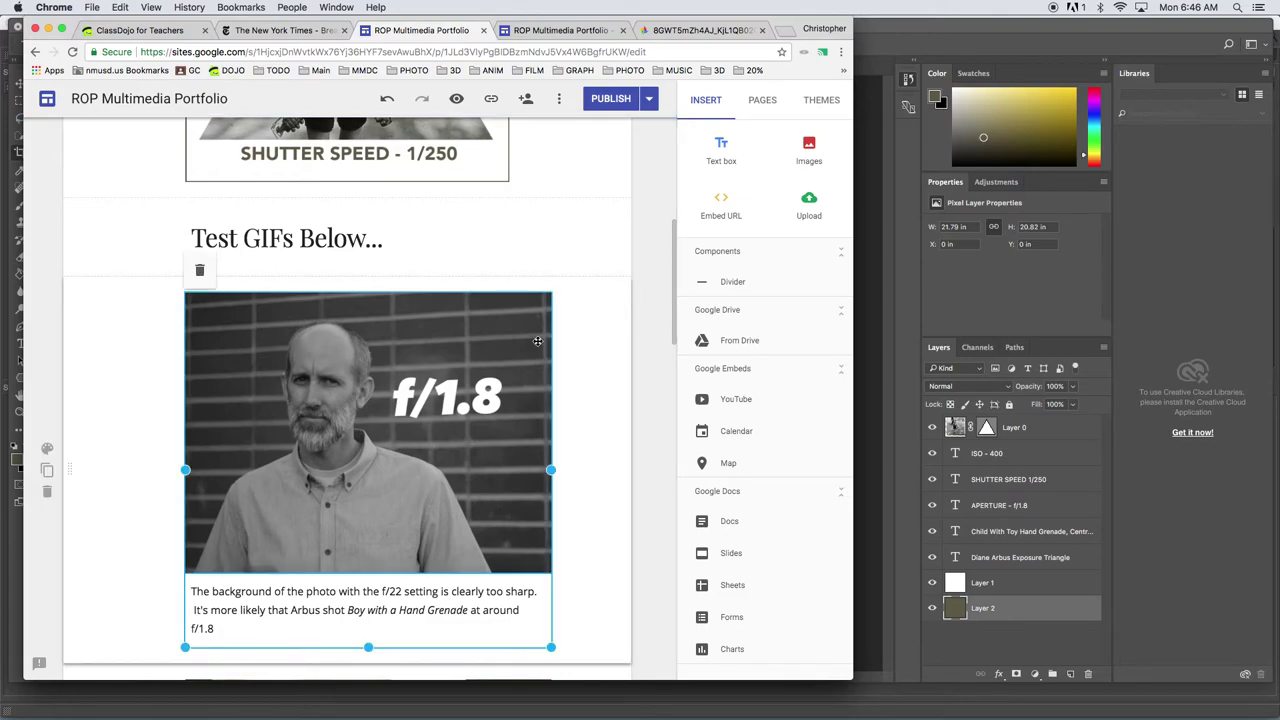
key("Delete")
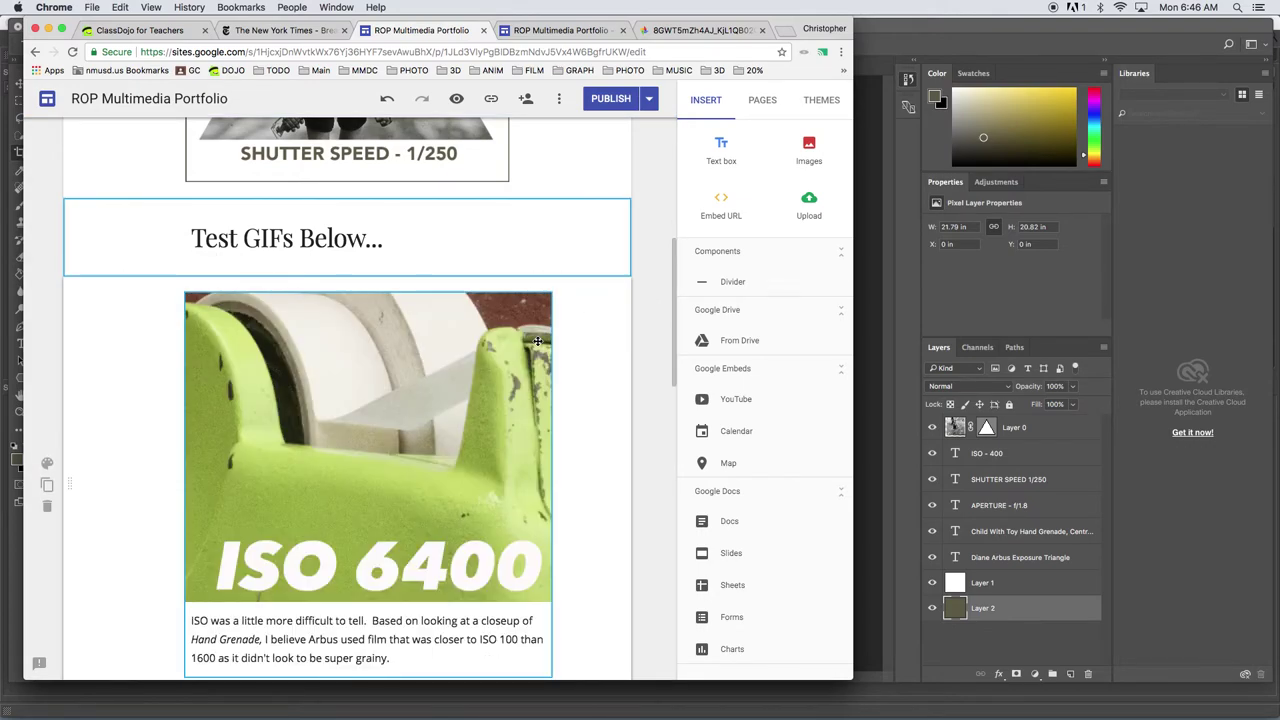
Browse the Drive image picker through the Aperture GIF and Shutter GIF folders, then cancel
left_click(809, 146)
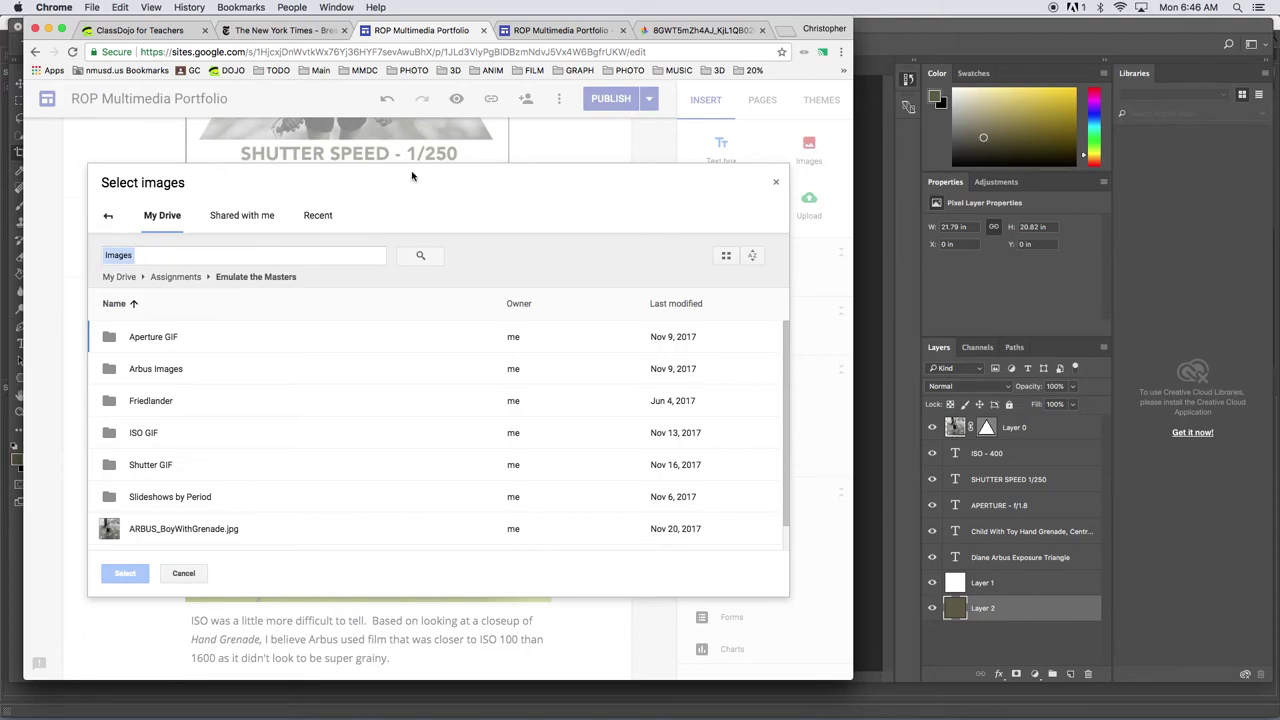
double_click(141, 341)
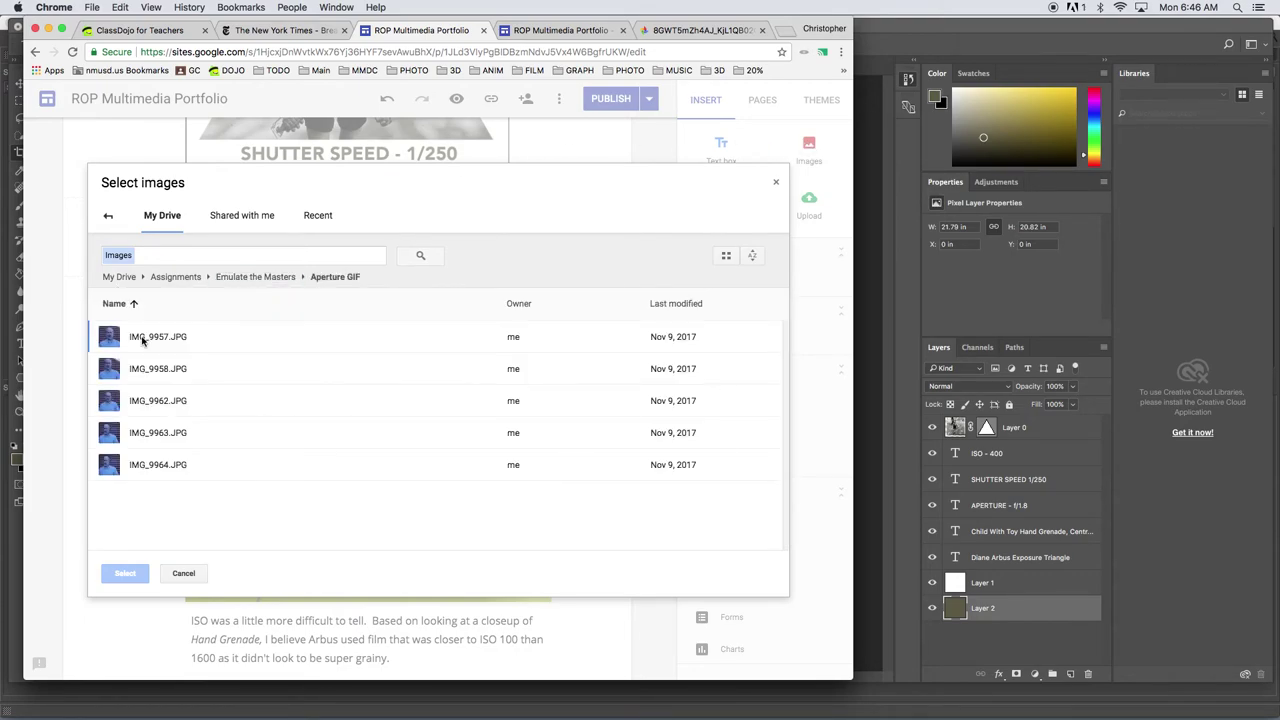
left_click(241, 279)
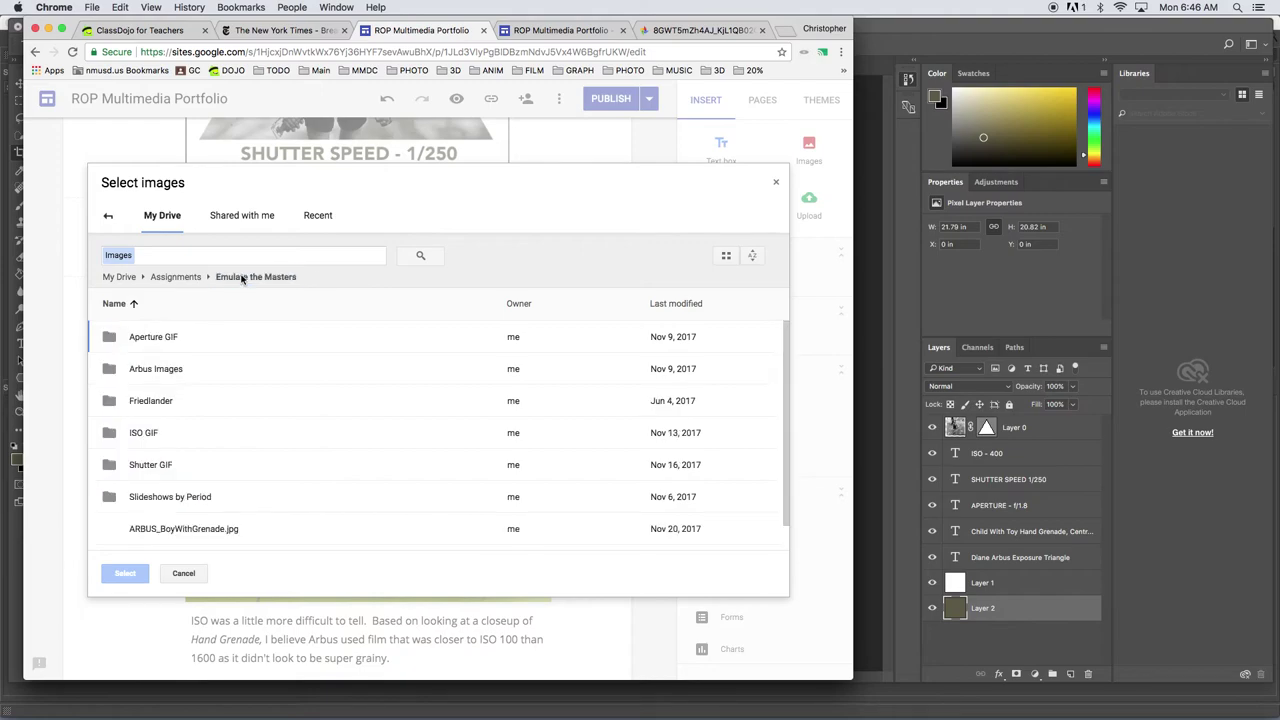
double_click(161, 464)
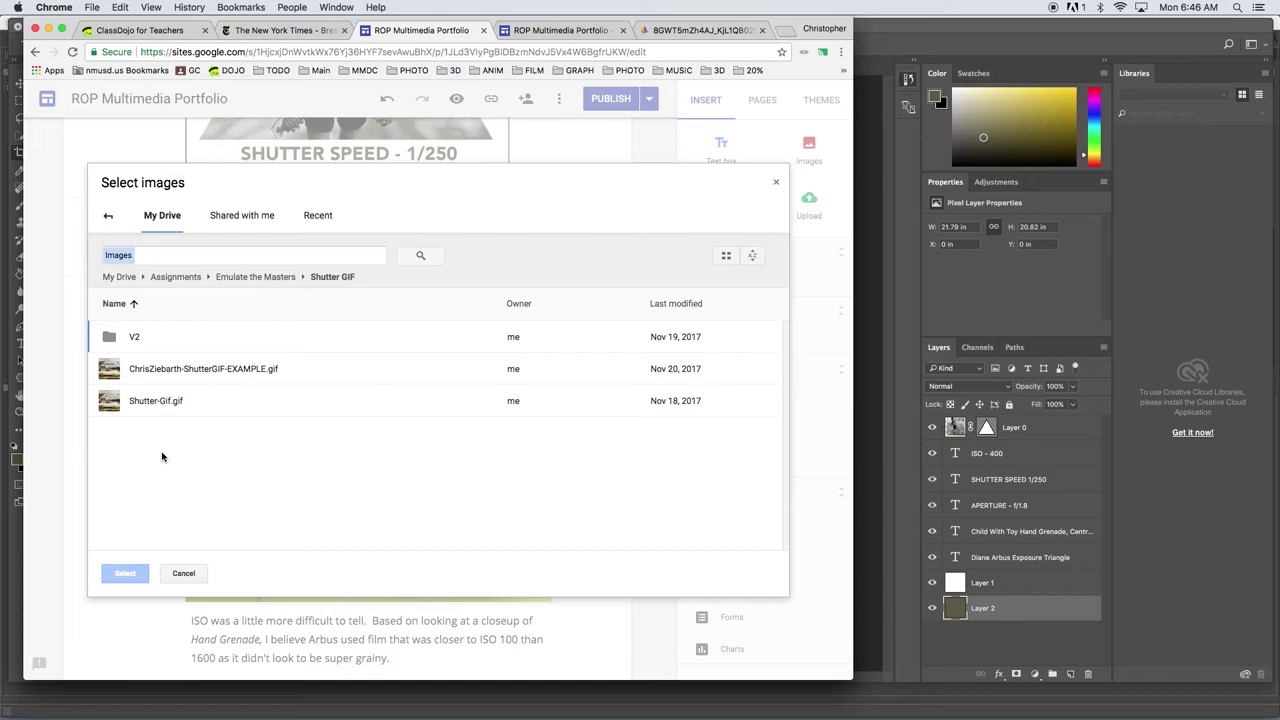
left_click(183, 573)
Reopen the Drive image picker and insert the shutter-speed example GIF
scroll(440, 444, "down", 5)
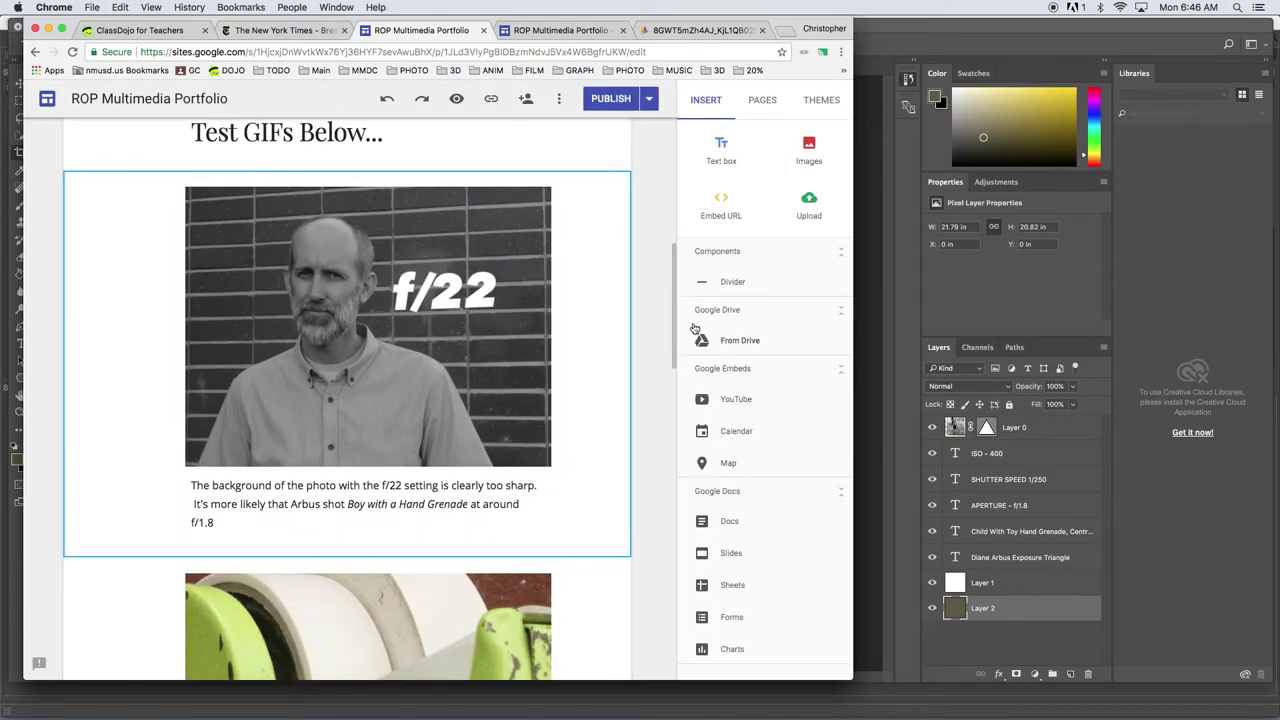
scroll(439, 364, "down", 5)
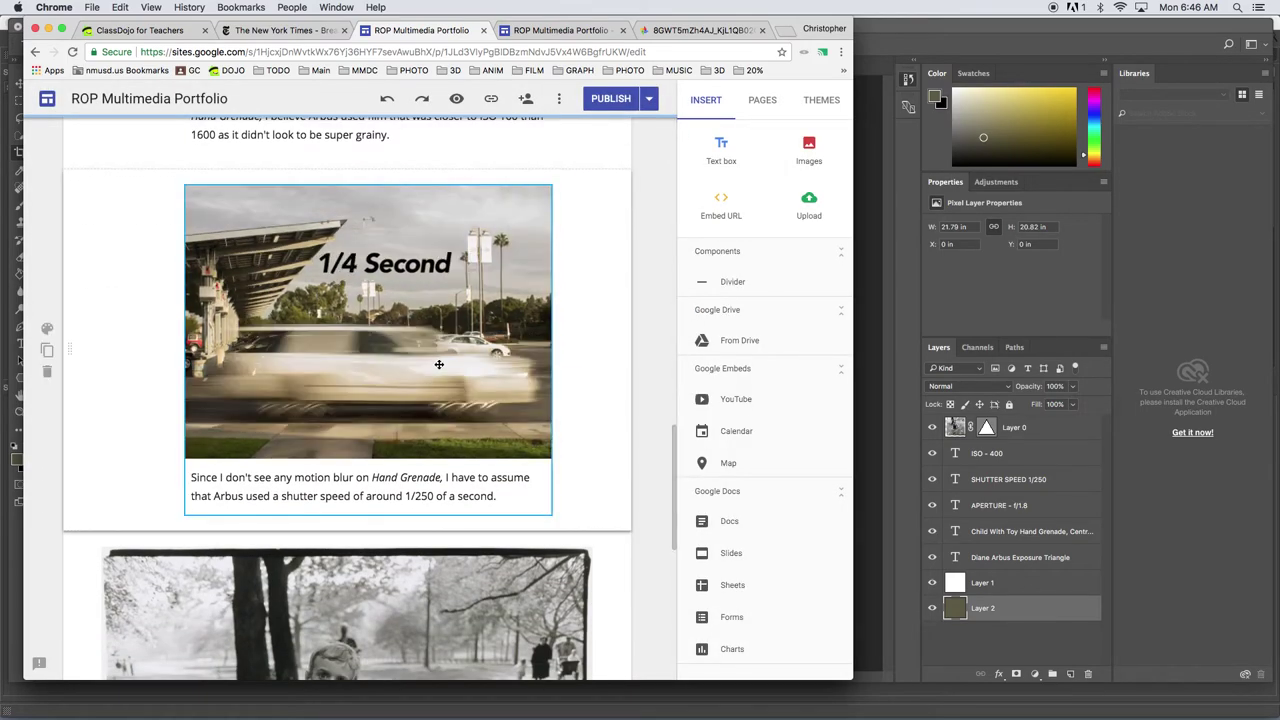
scroll(434, 366, "up", 3)
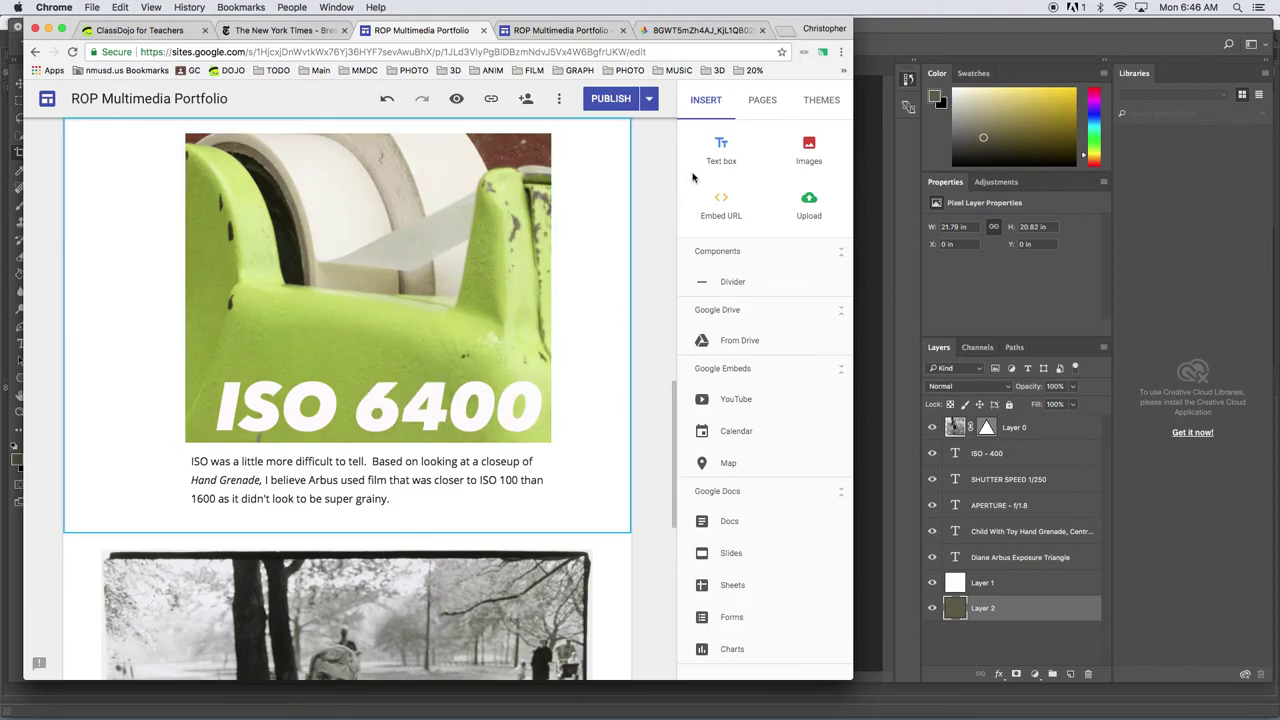
scroll(677, 409, "up", 1)
scroll(675, 413, "down", 2)
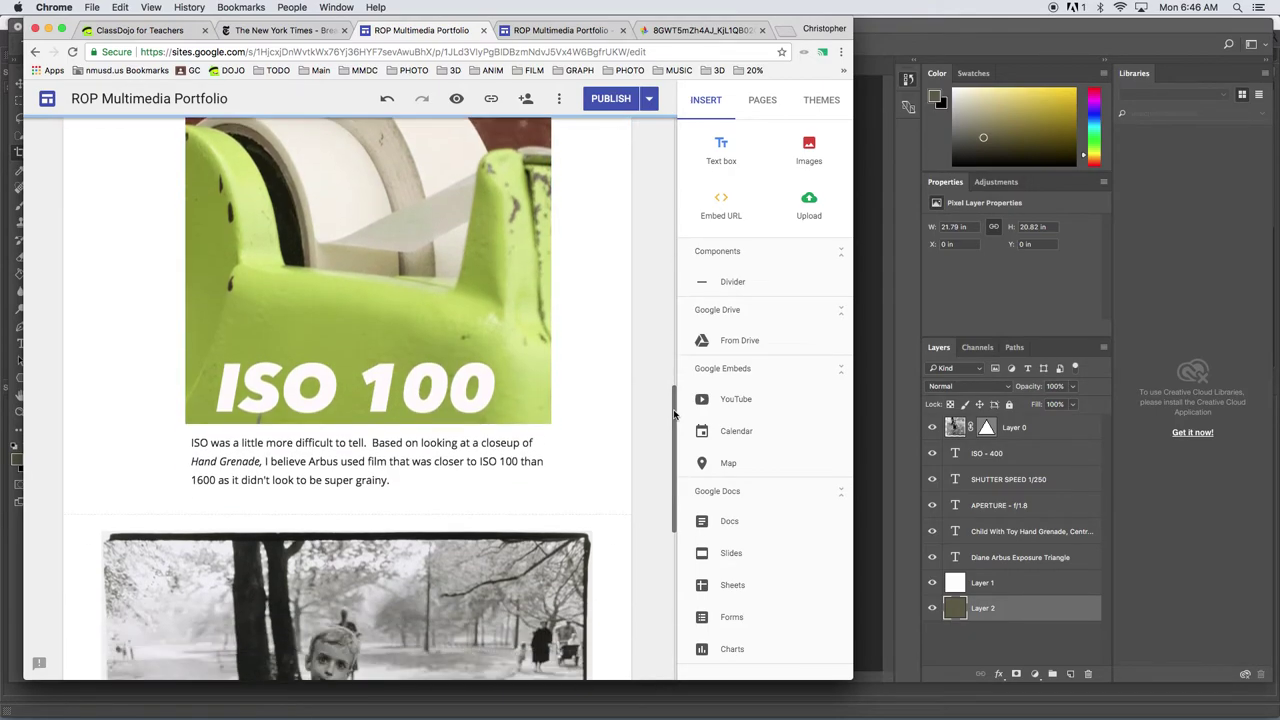
left_click(809, 152)
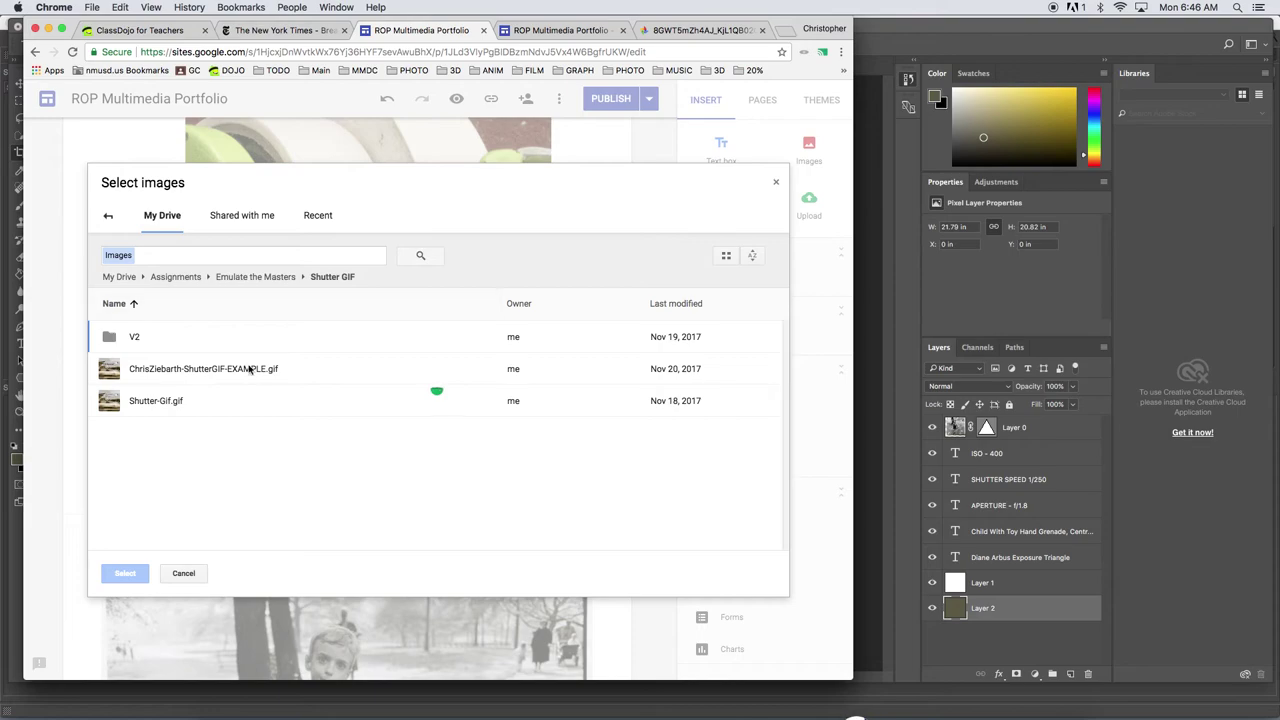
left_click(166, 372)
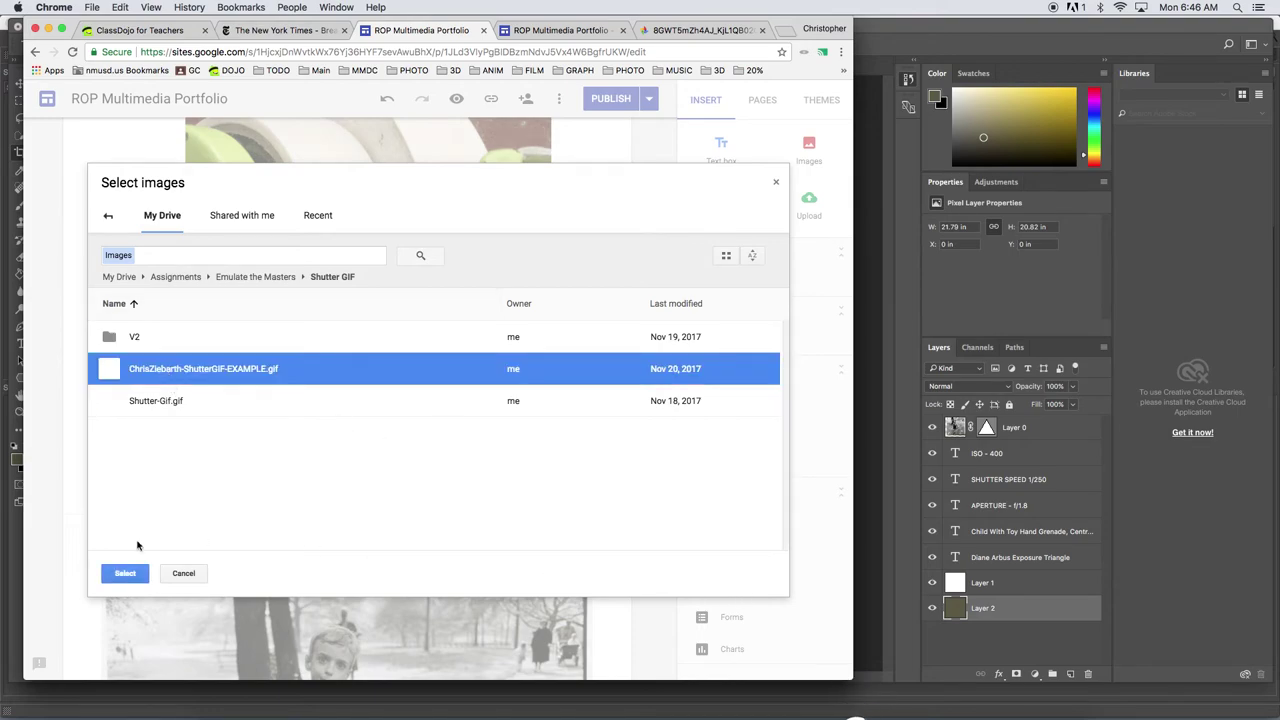
left_click(126, 574)
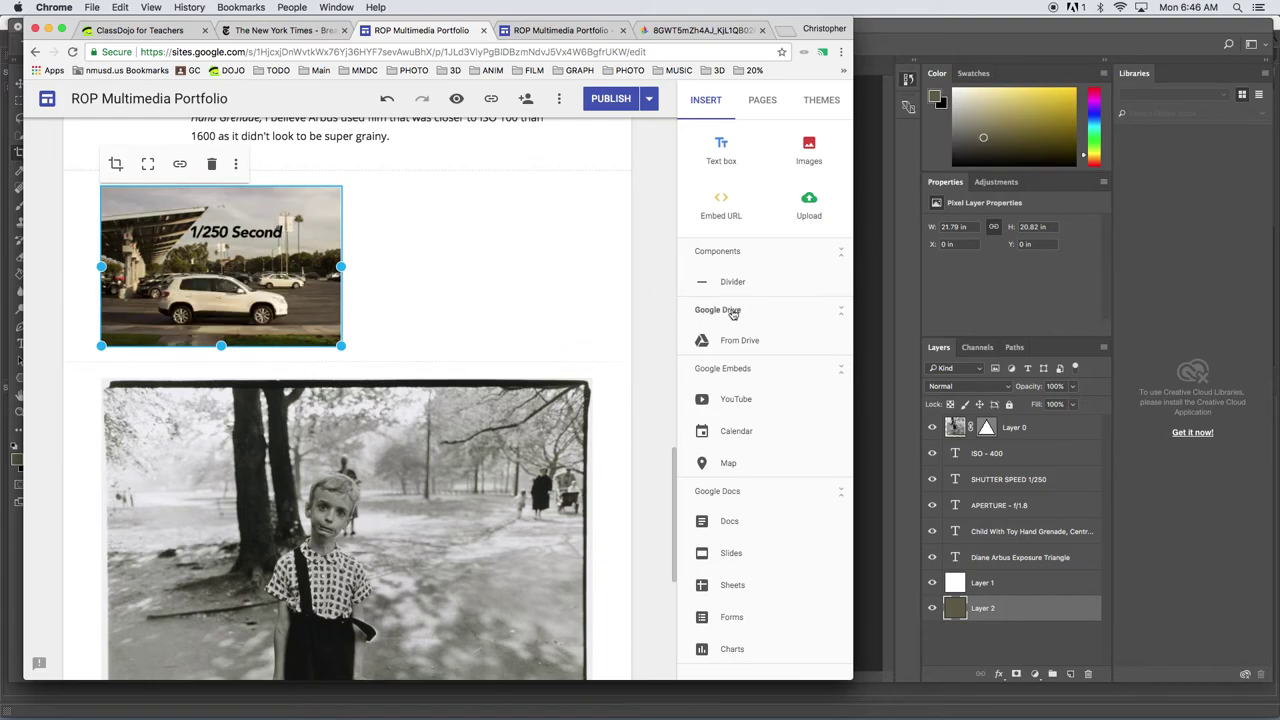
Move the shutter-speed GIF into its own section and widen it to match the ISO GIF
left_click_drag(262, 280, 336, 286)
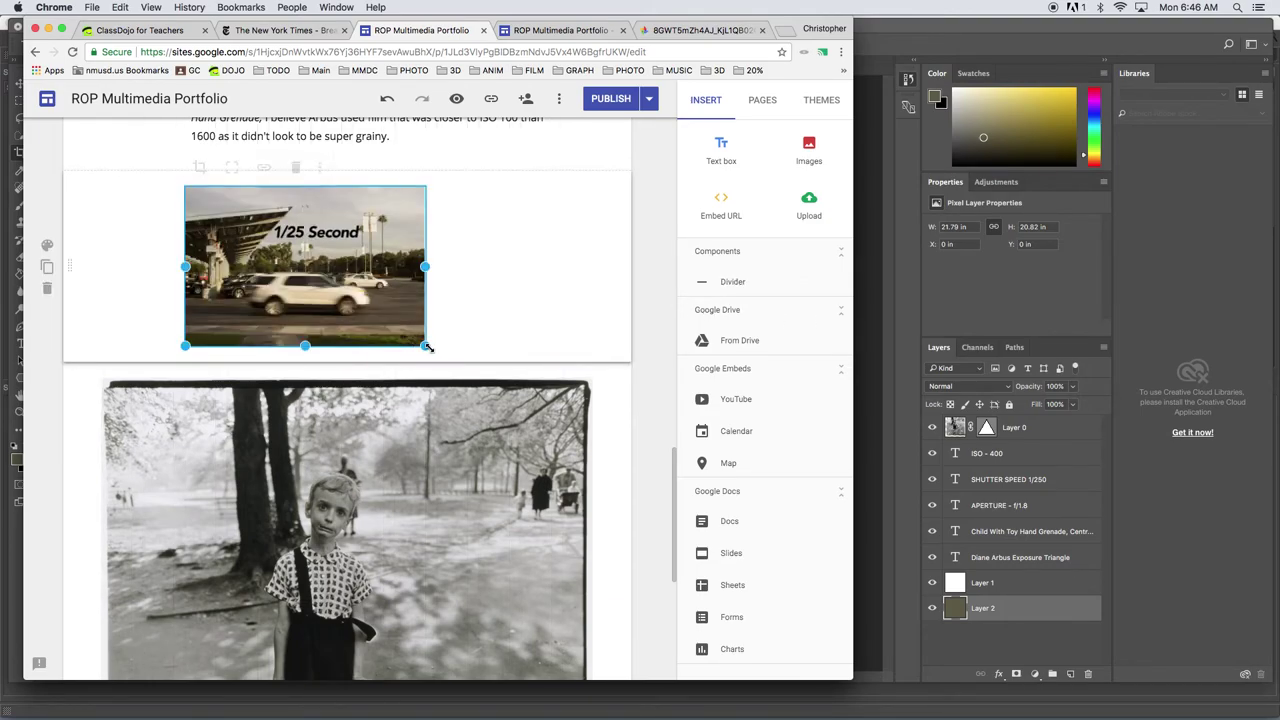
left_click_drag(424, 342, 553, 456)
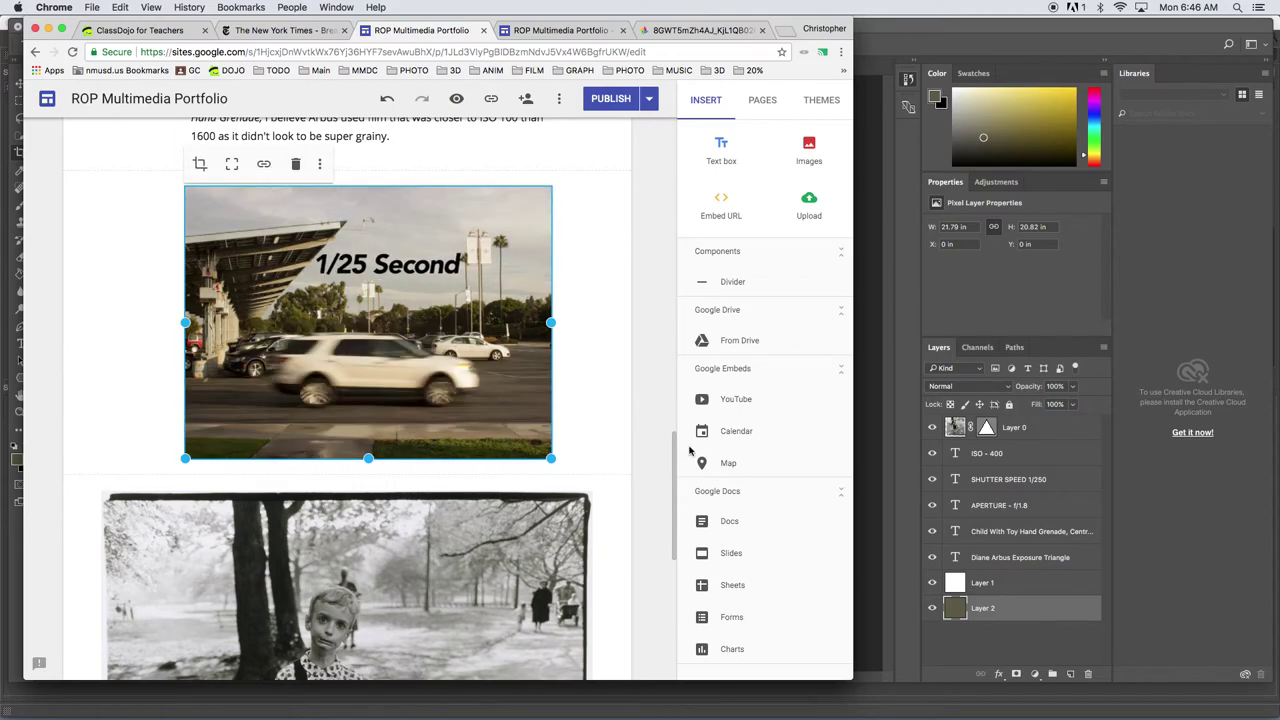
left_click_drag(678, 450, 676, 412)
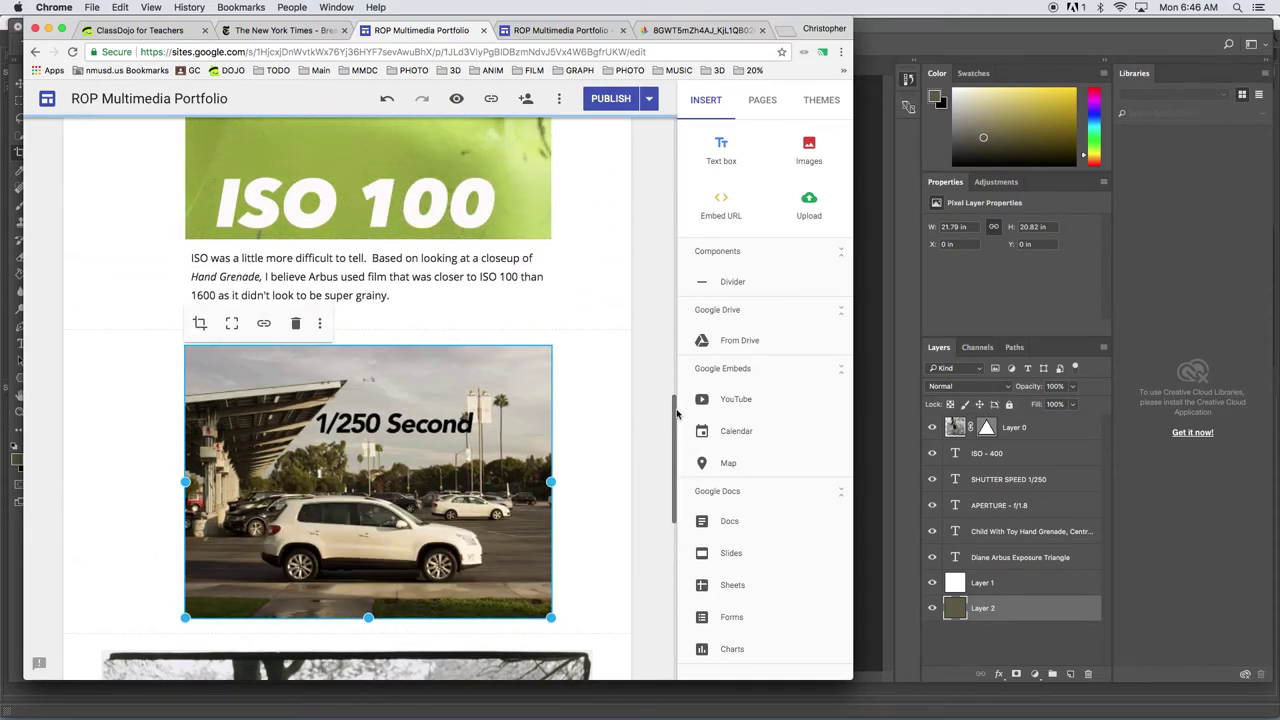
left_click(420, 310)
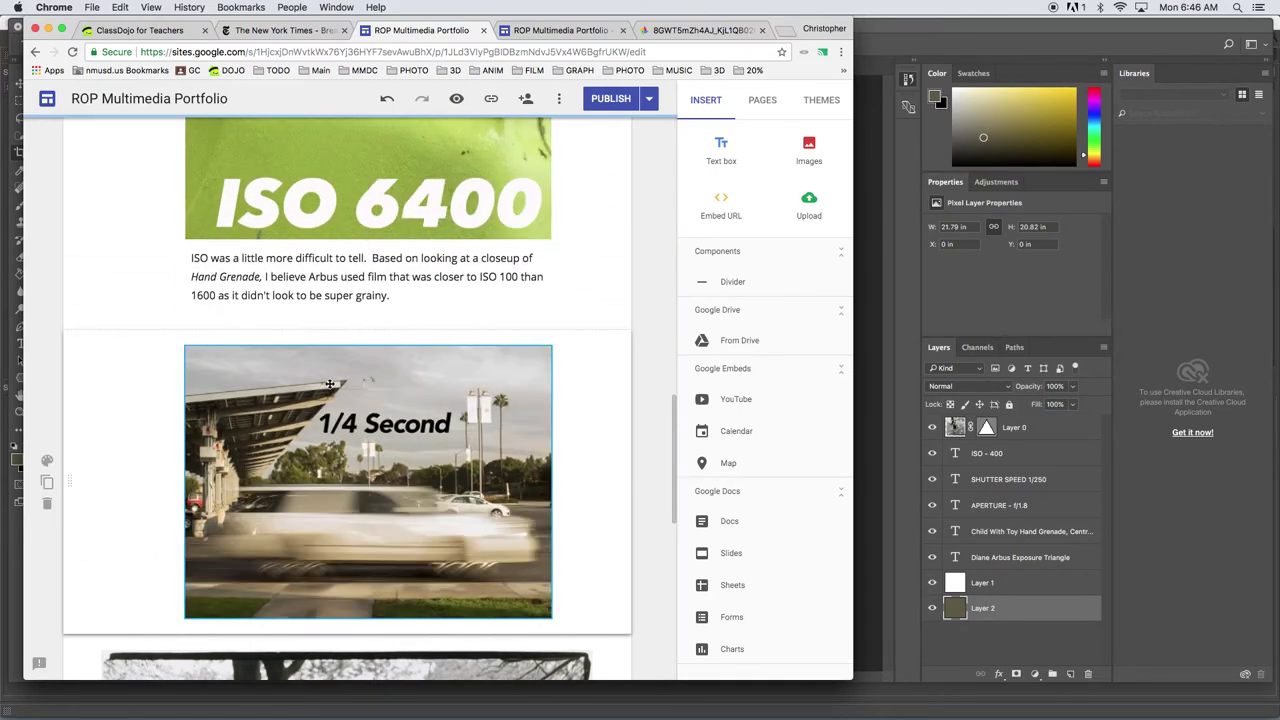
scroll(670, 408, "down", 2)
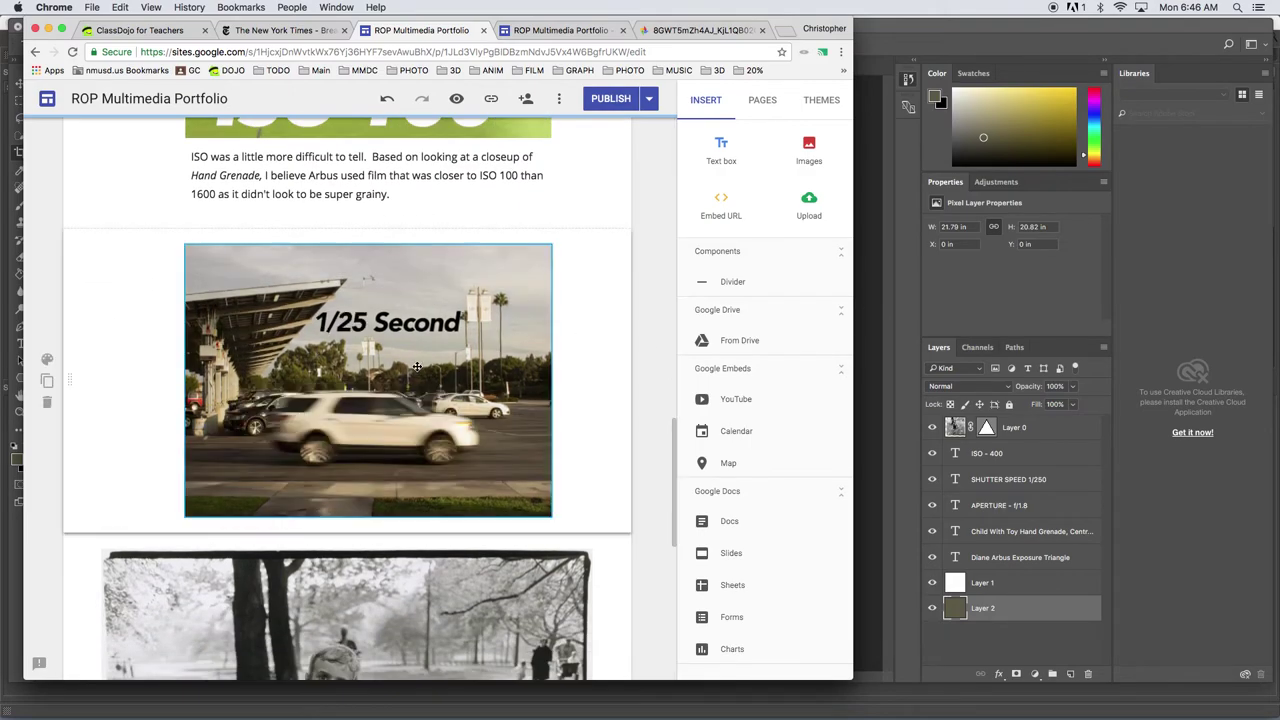
left_click(367, 362)
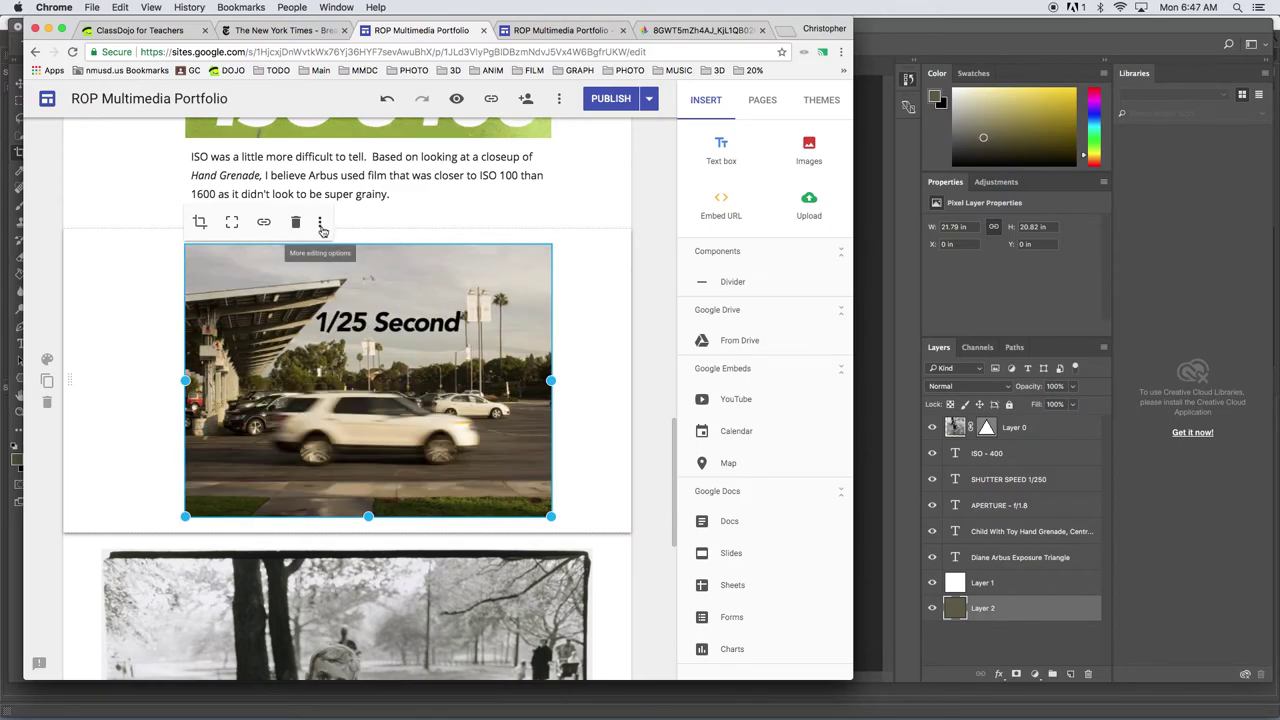
Choose Add caption from the shutter-speed GIF's More editing options menu
left_click(322, 228)
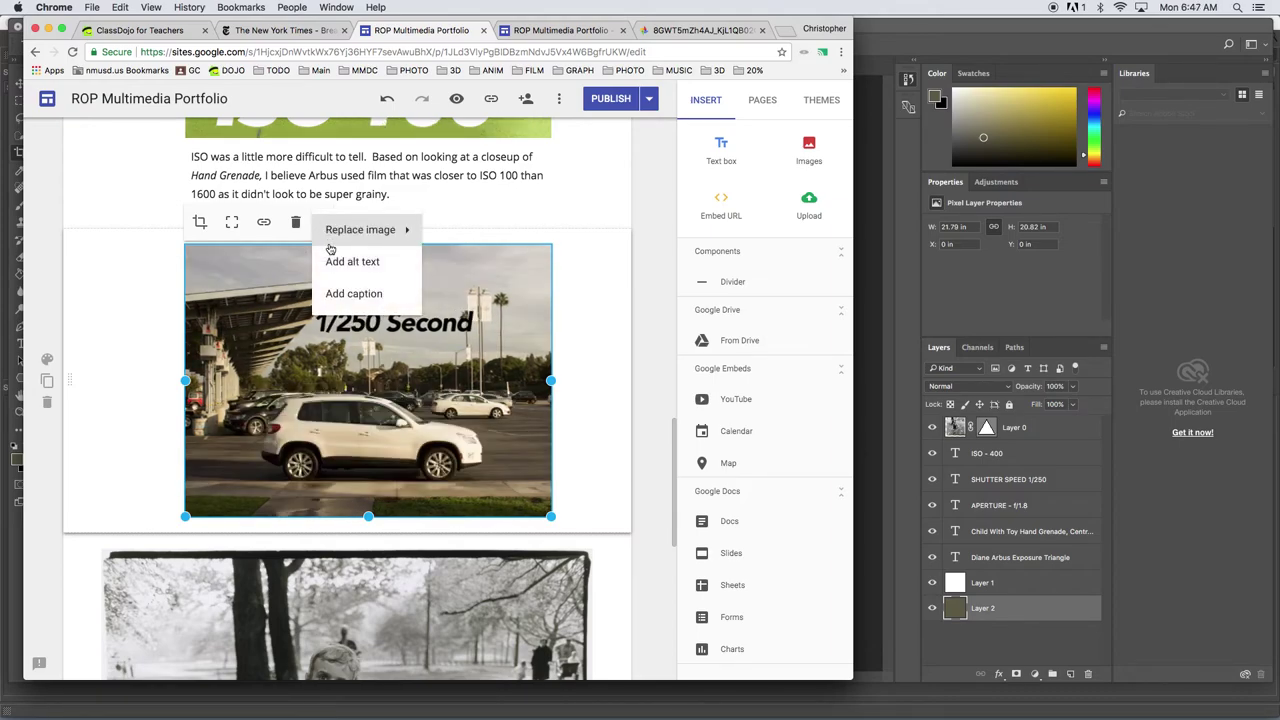
left_click(338, 292)
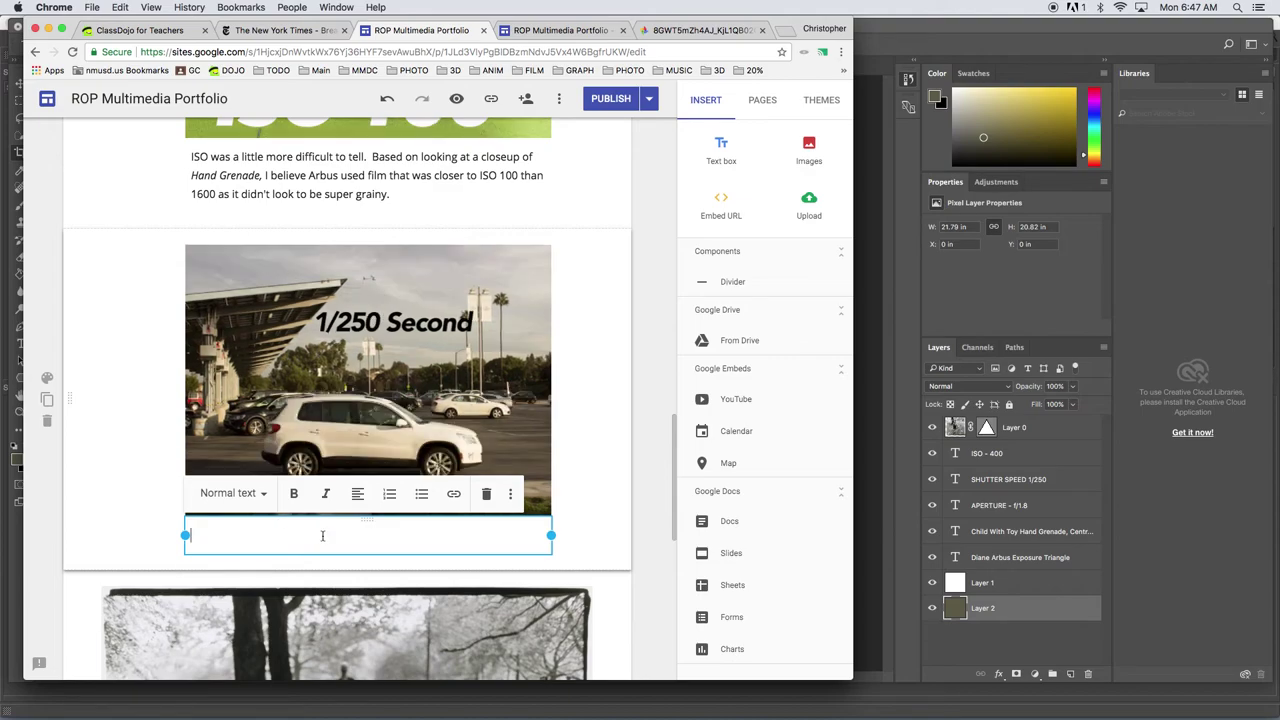
Caption the GIF: no motion blur, so Arbus likely shot italic 'Boy with a Toy Hand Grenade' at 1/250 second
type("to ")
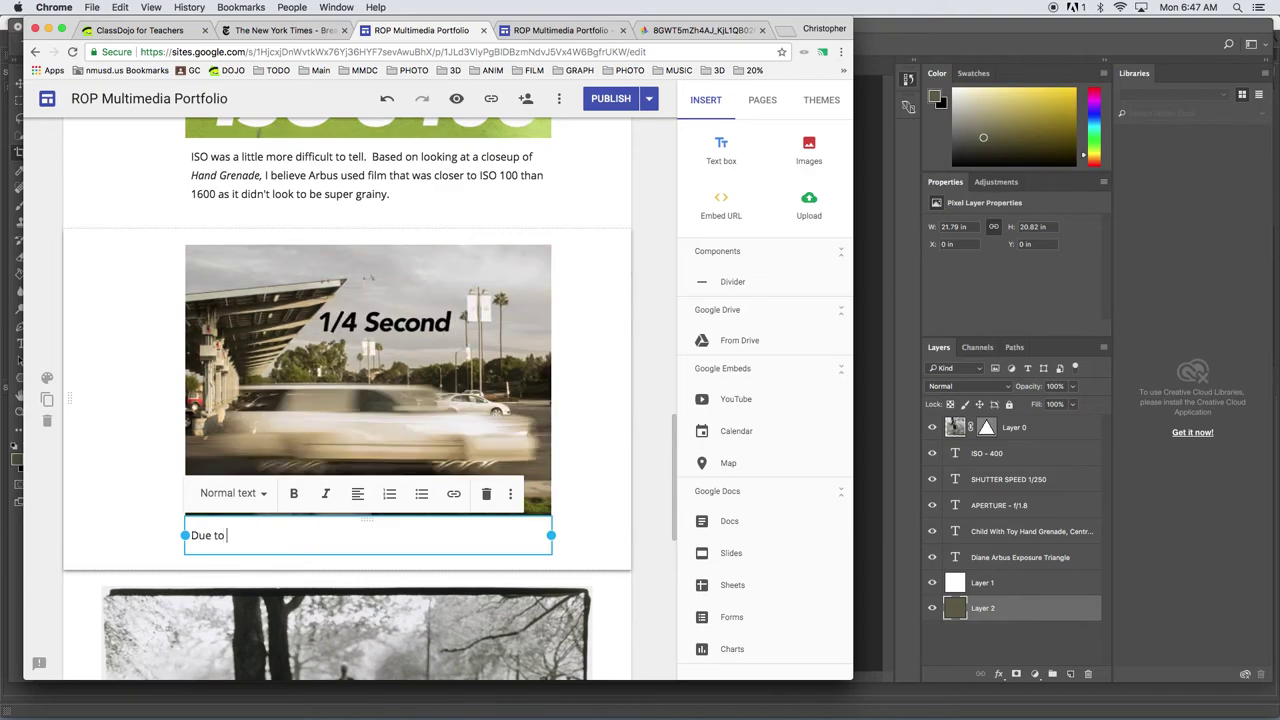
type("the lack of any ")
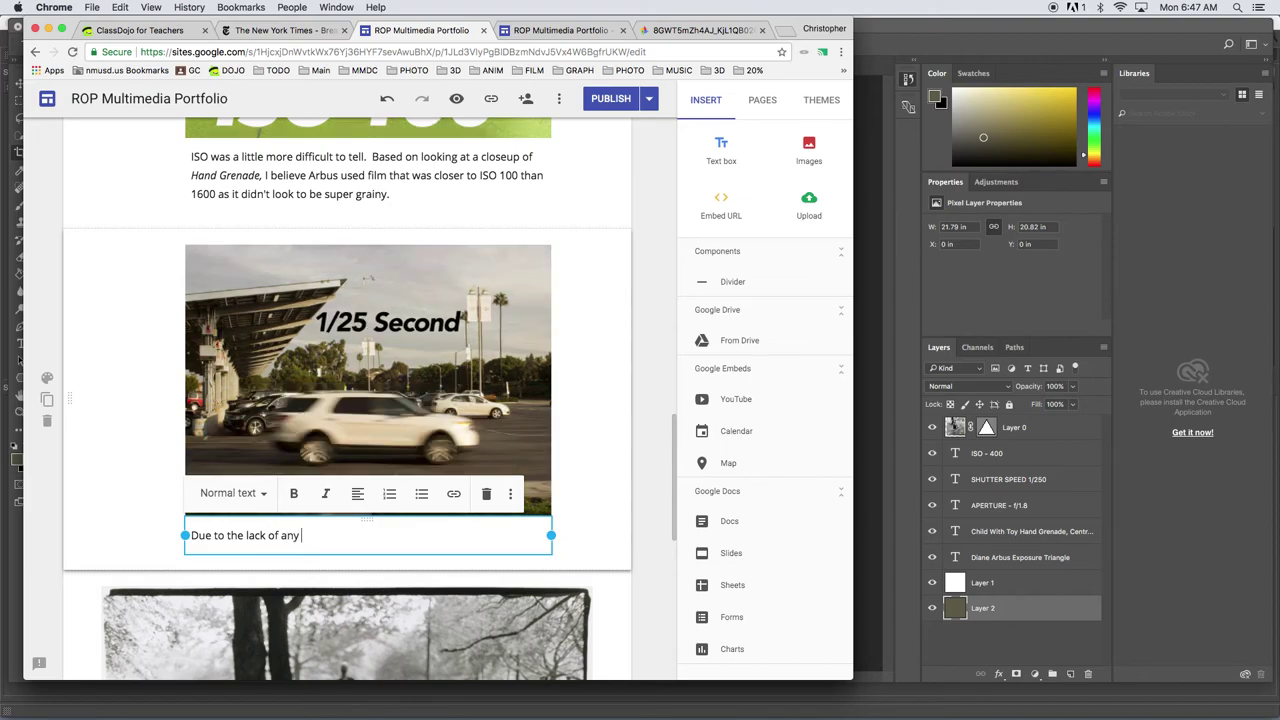
type("motion blur ")
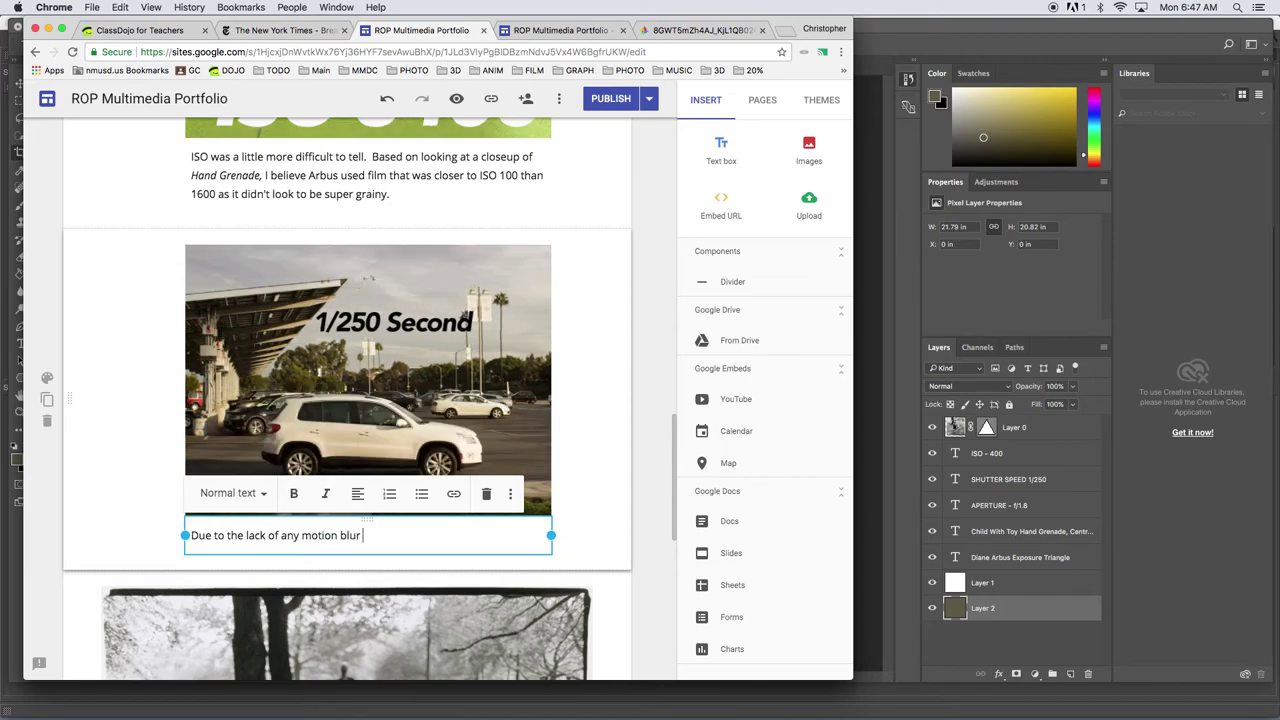
type("in Arbgu")
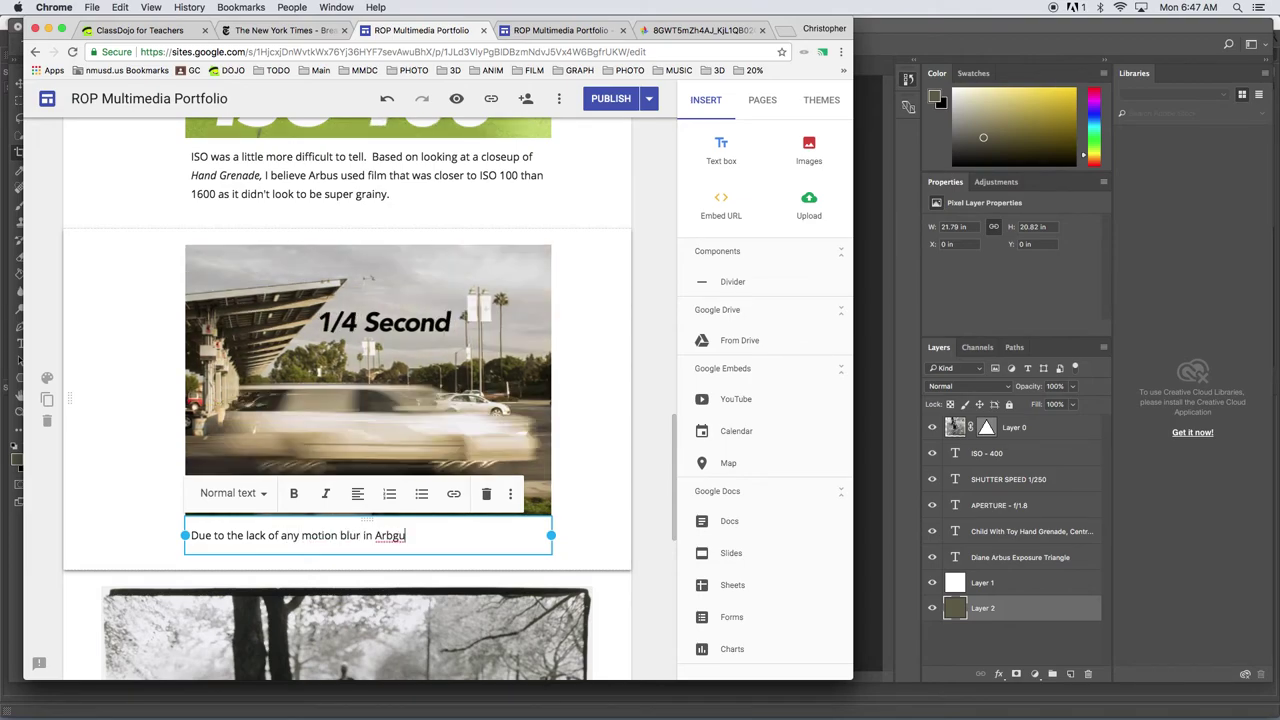
key("BackSpace")
key("BackSpace")
type("us' p")
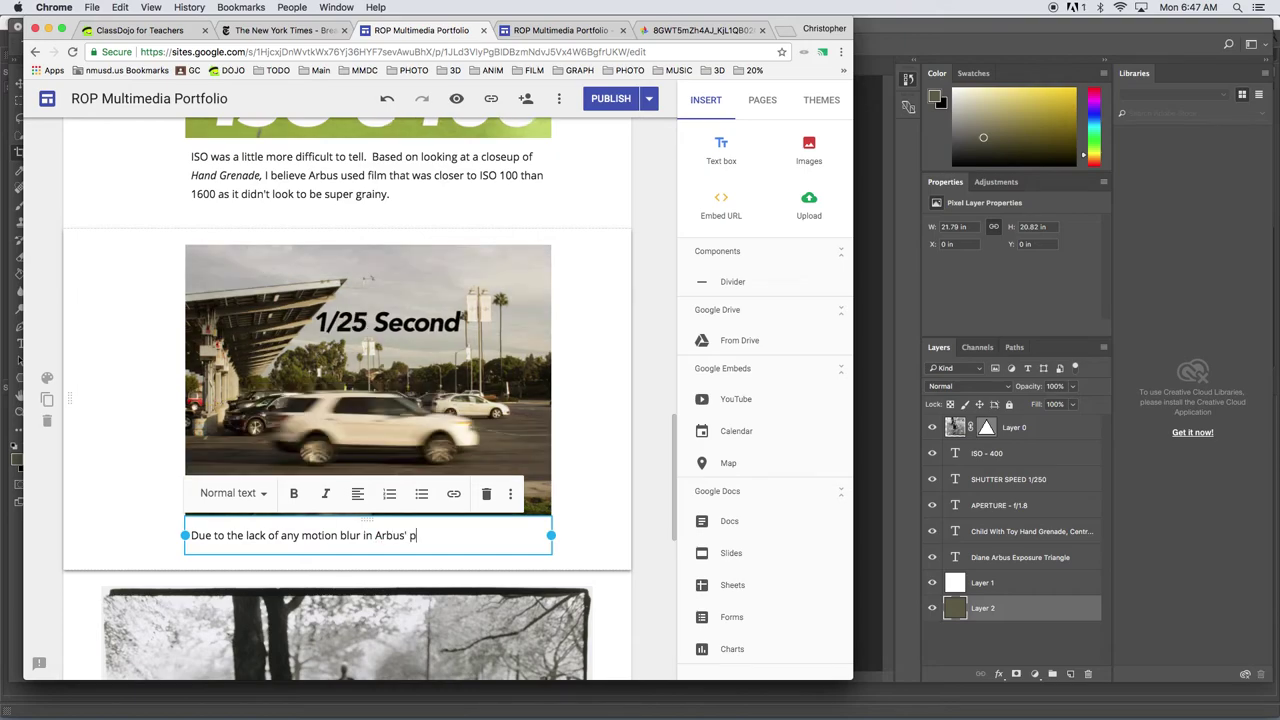
type("hoto, I believe")
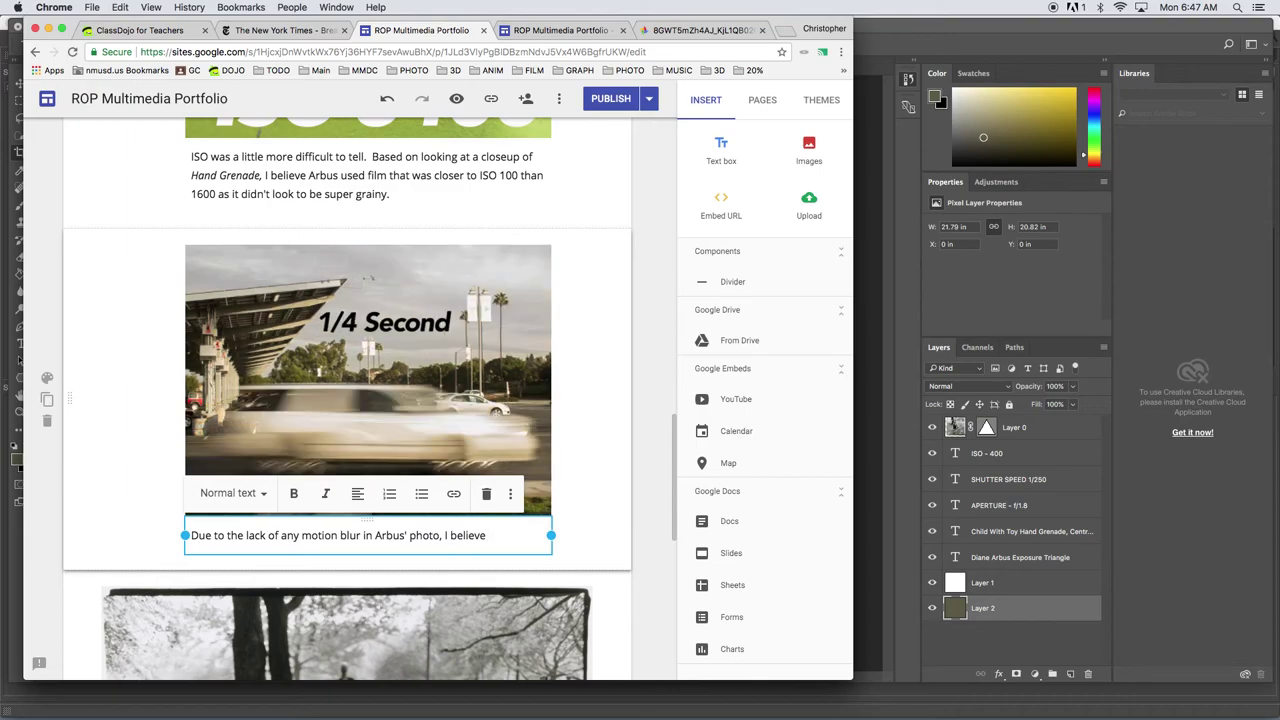
type(" she likely shot")
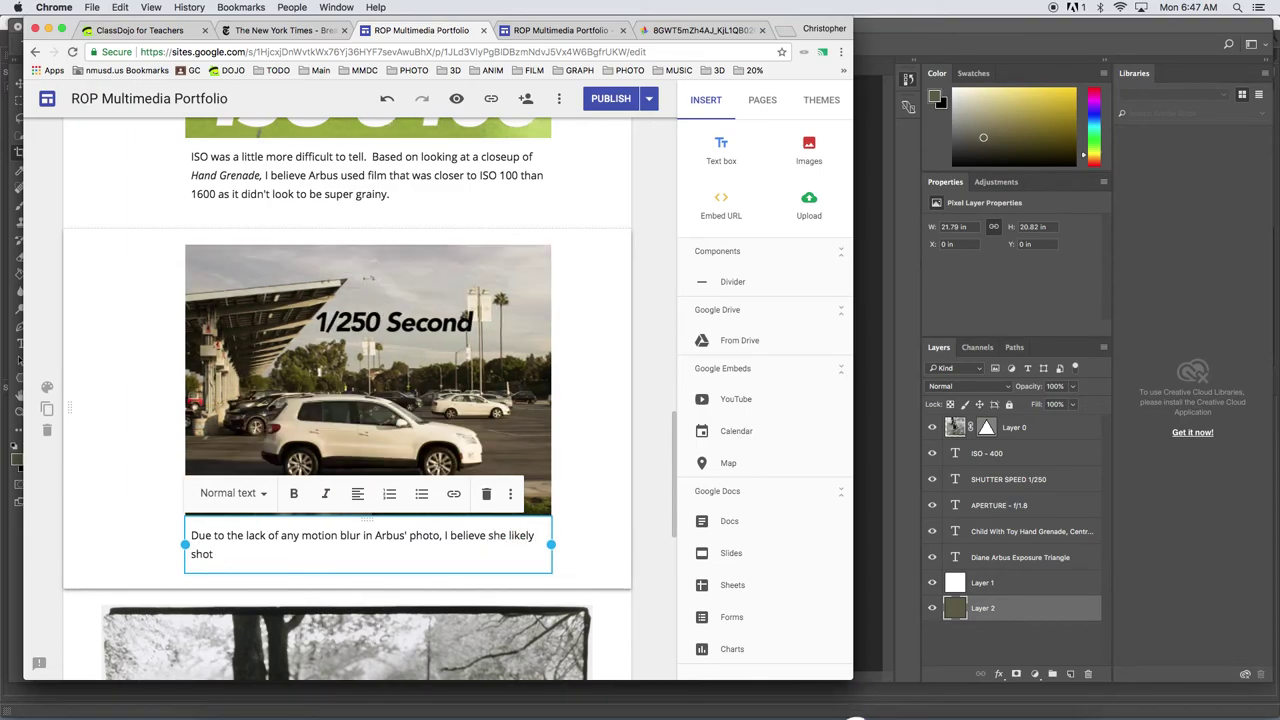
key("ctrl+i")
type("Boy")
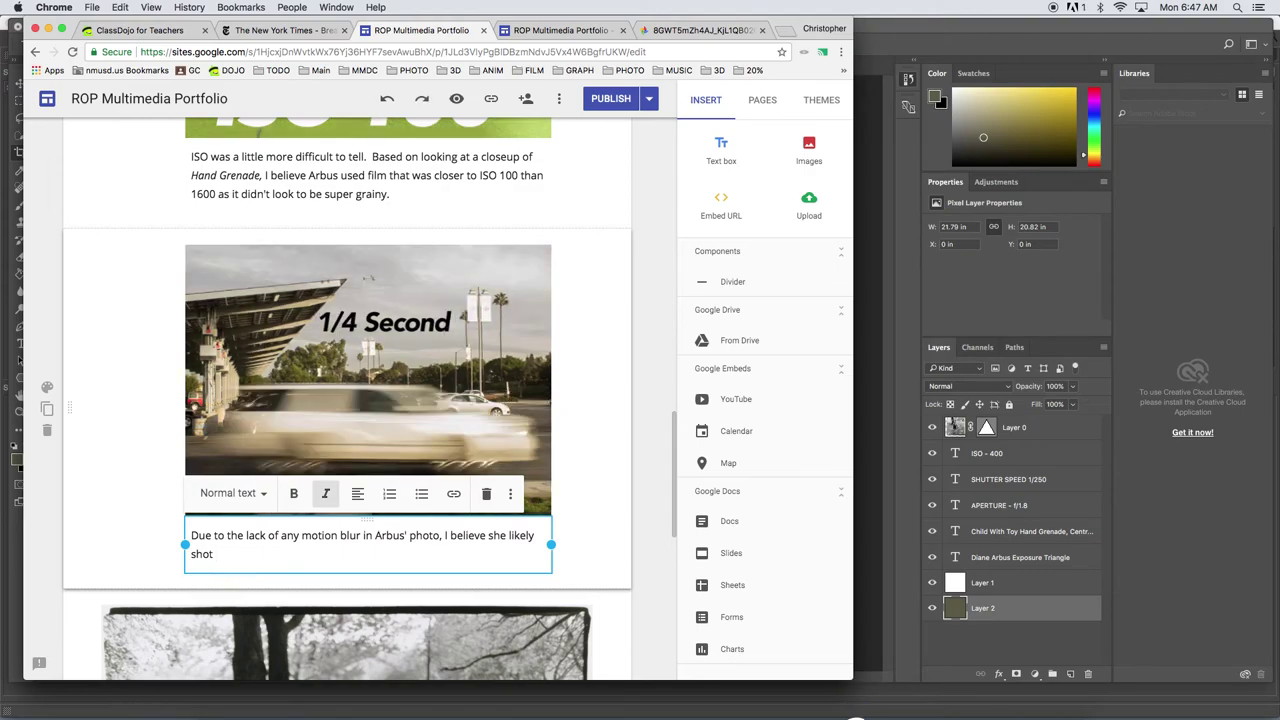
type(" with")
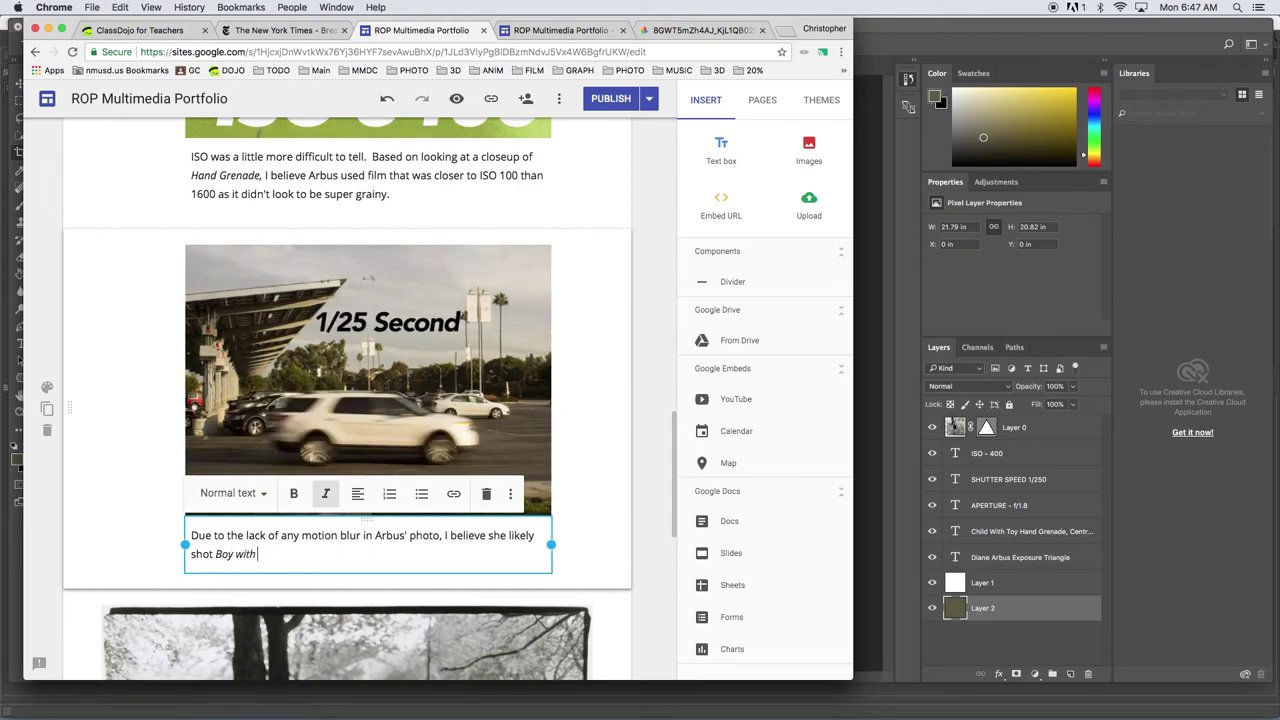
type(" a Toy Hand")
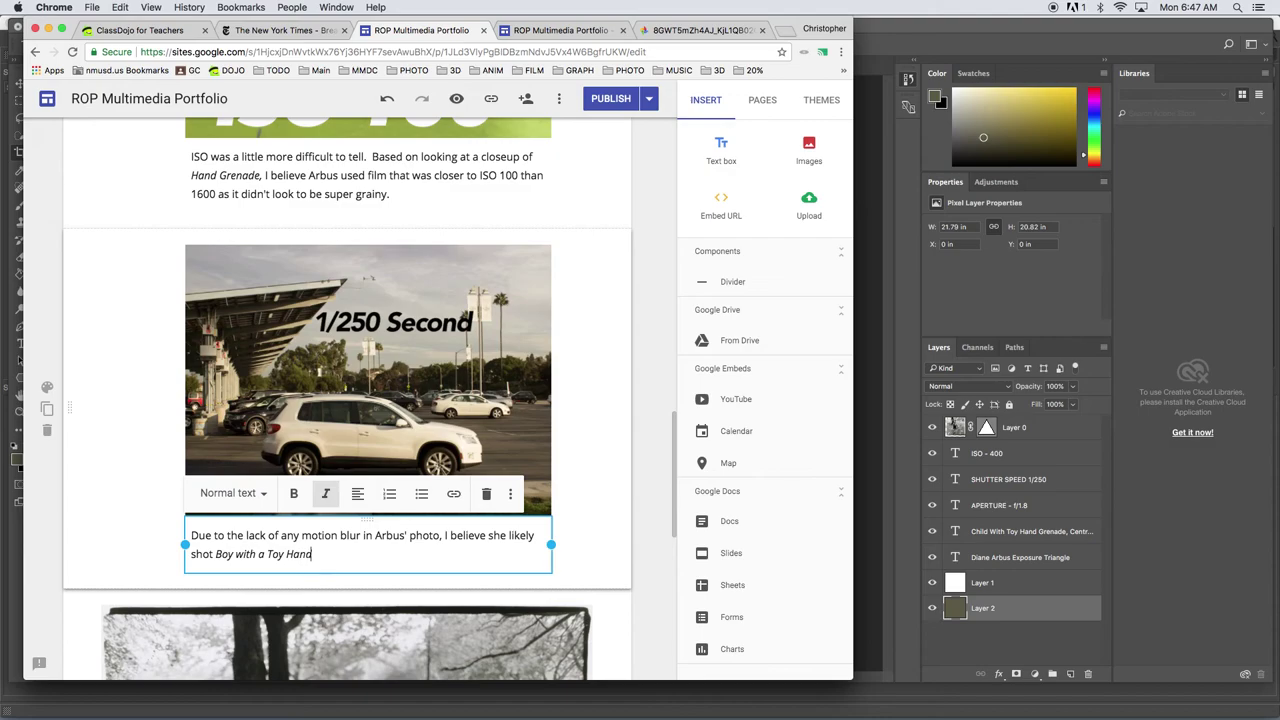
type(" Grenda")
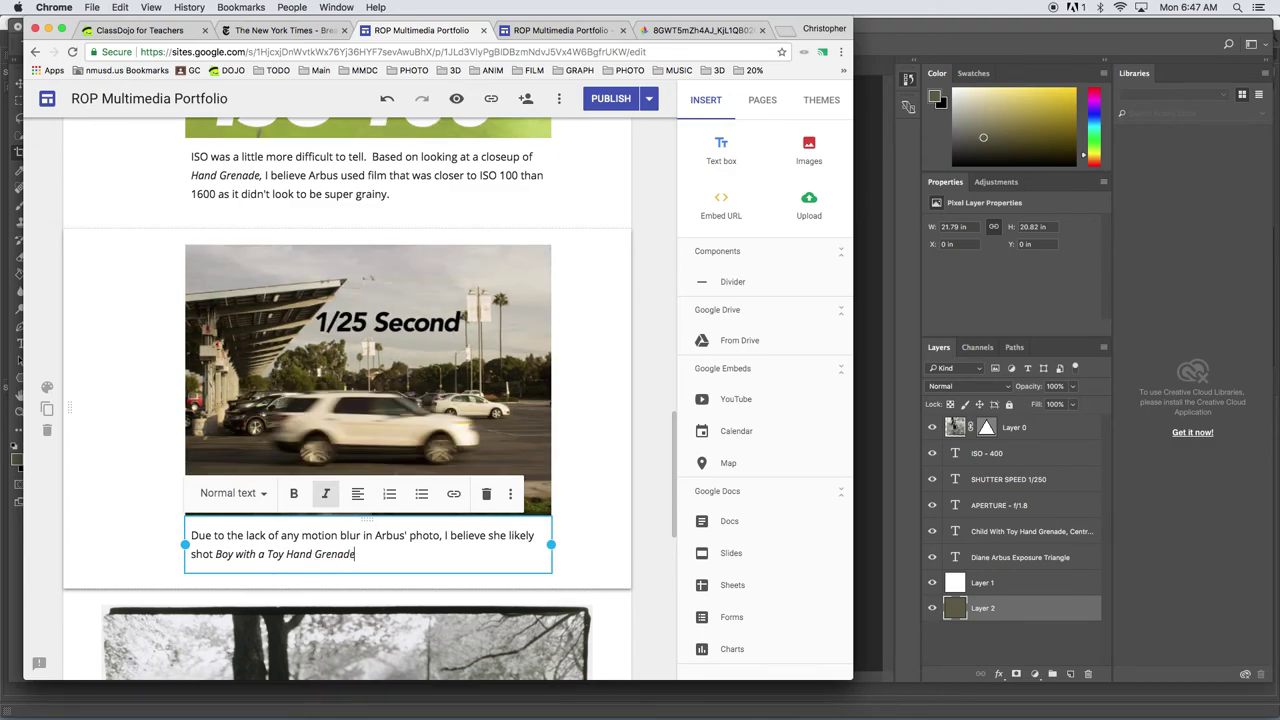
key("ctrl+z")
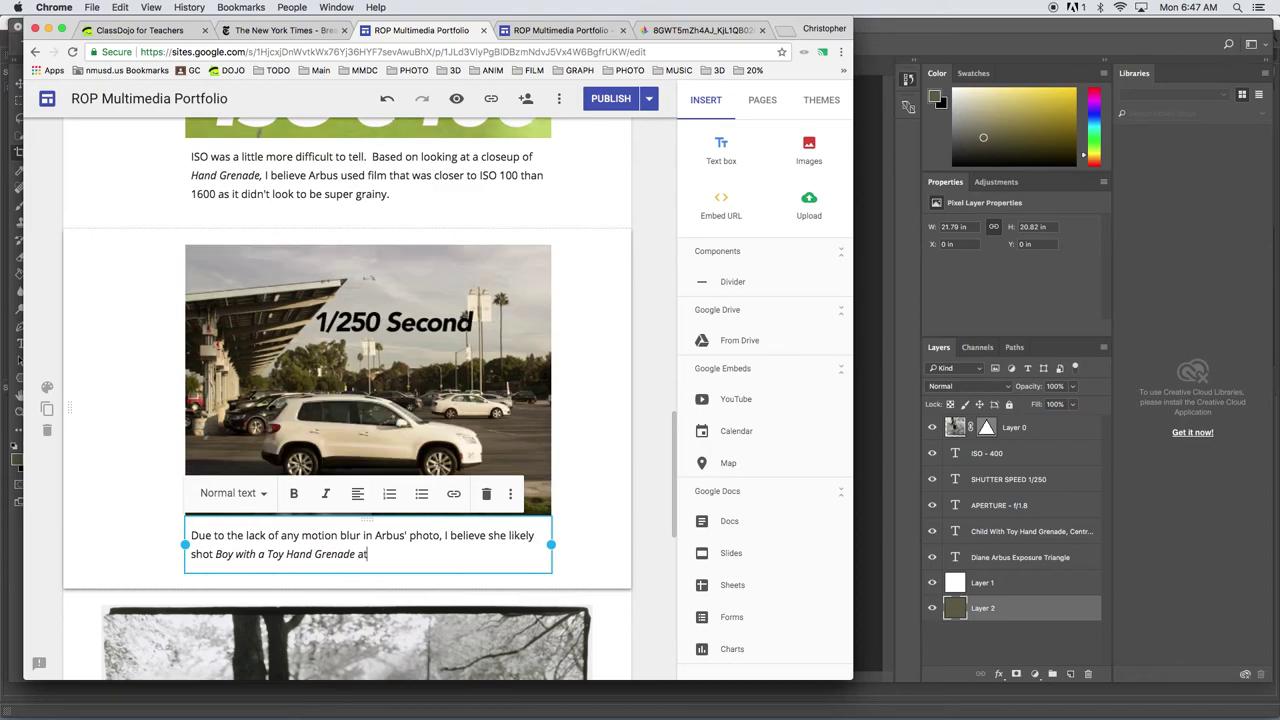
type("1/250")
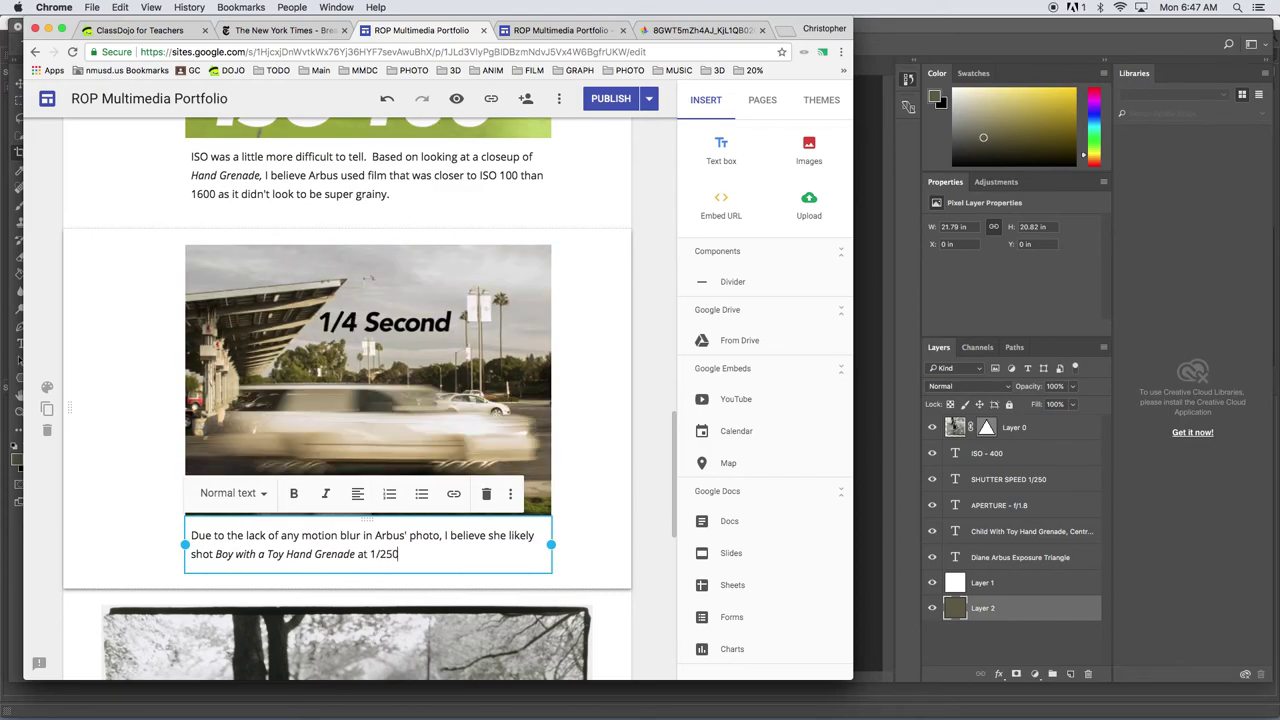
type(" of a scu")
key("BackSpace")
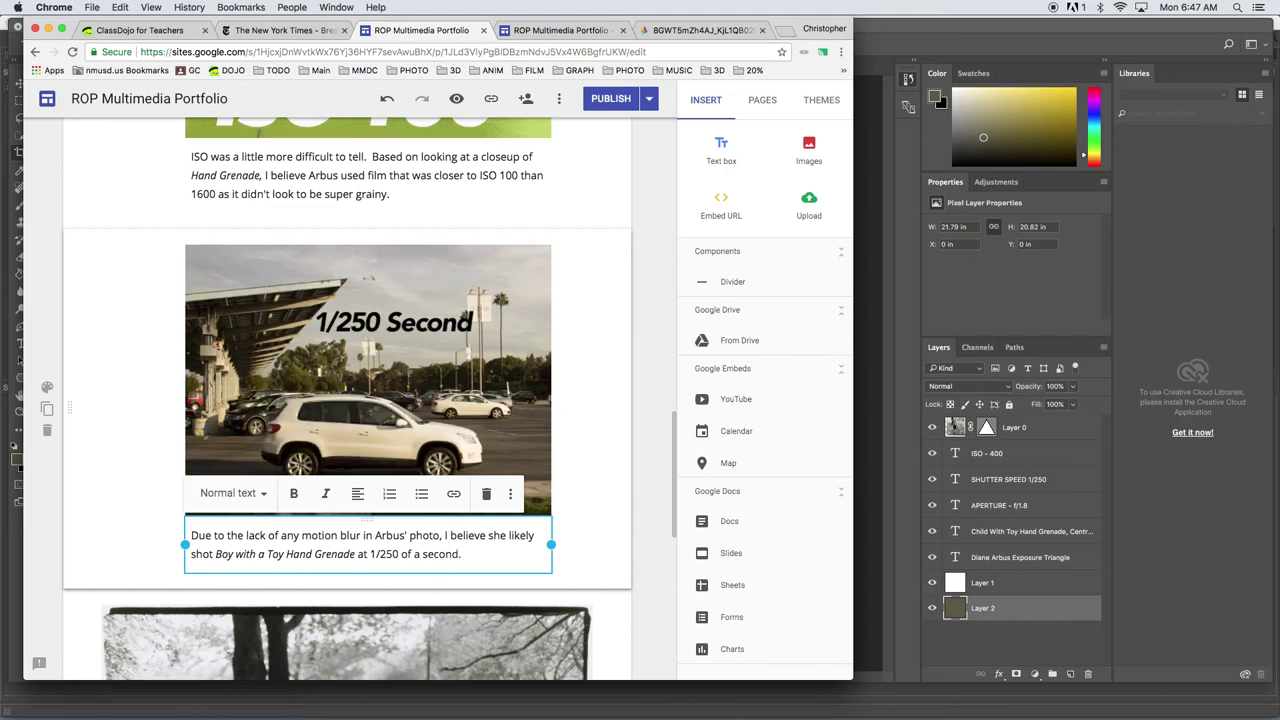
Scroll up to the Diane Arbus exposure-triangle image at the top and delete it
left_click_drag(678, 532, 668, 470)
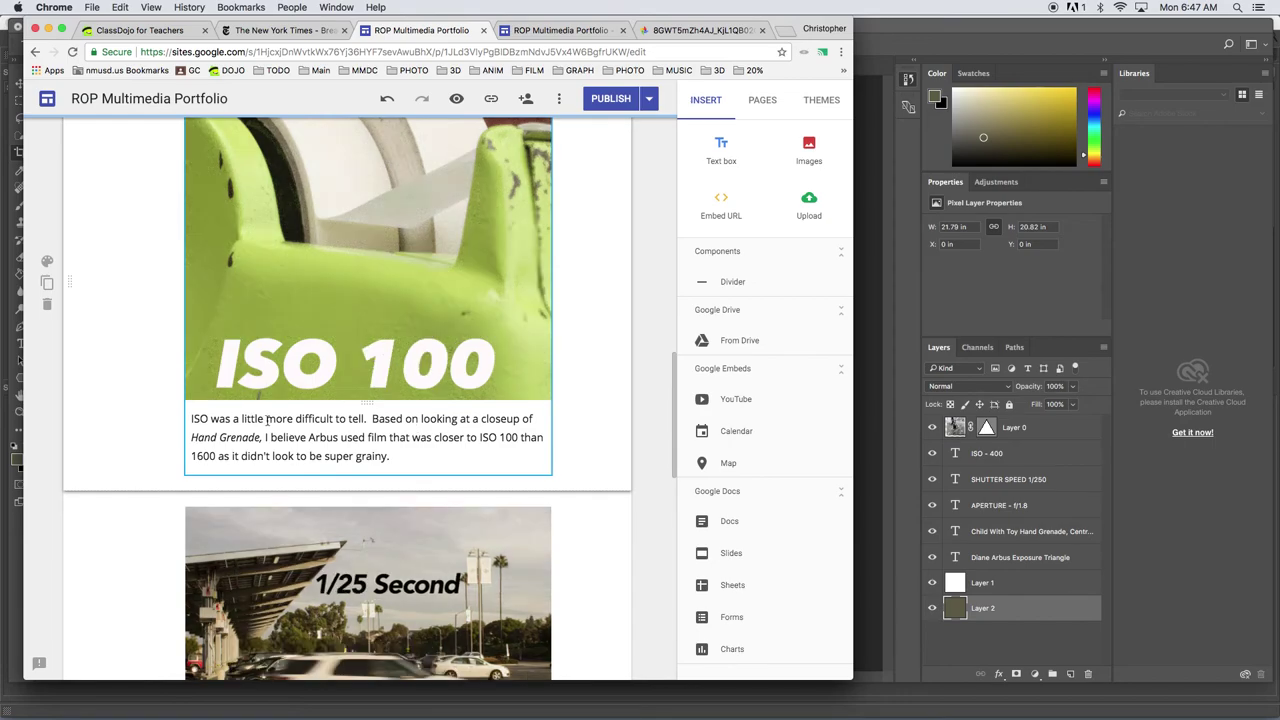
left_click_drag(397, 419, 389, 437)
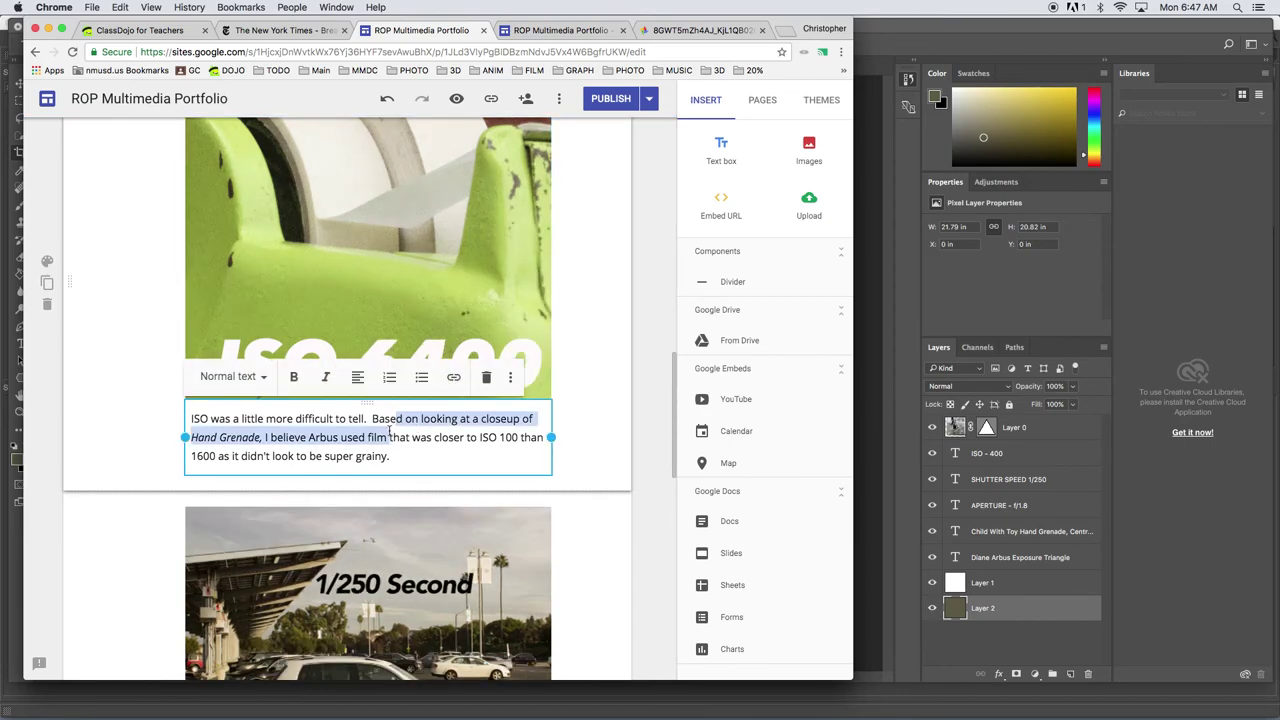
left_click(342, 437)
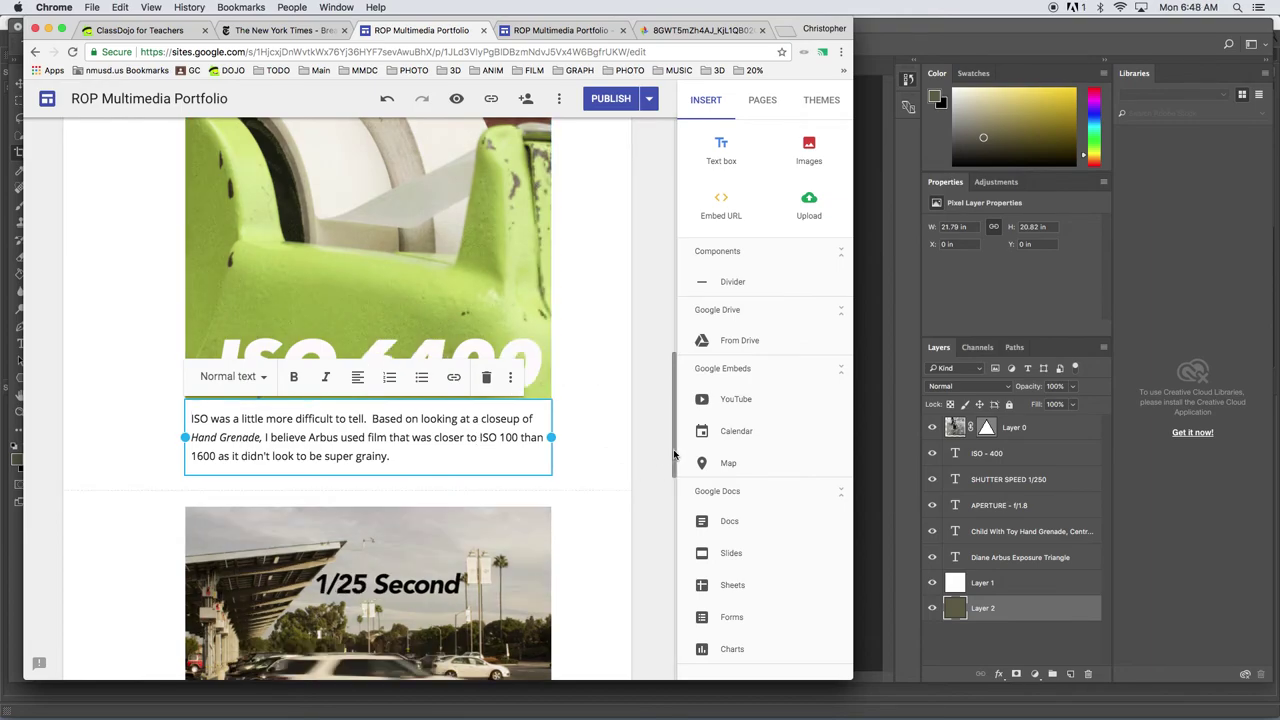
left_click_drag(677, 457, 677, 500)
left_click(493, 397)
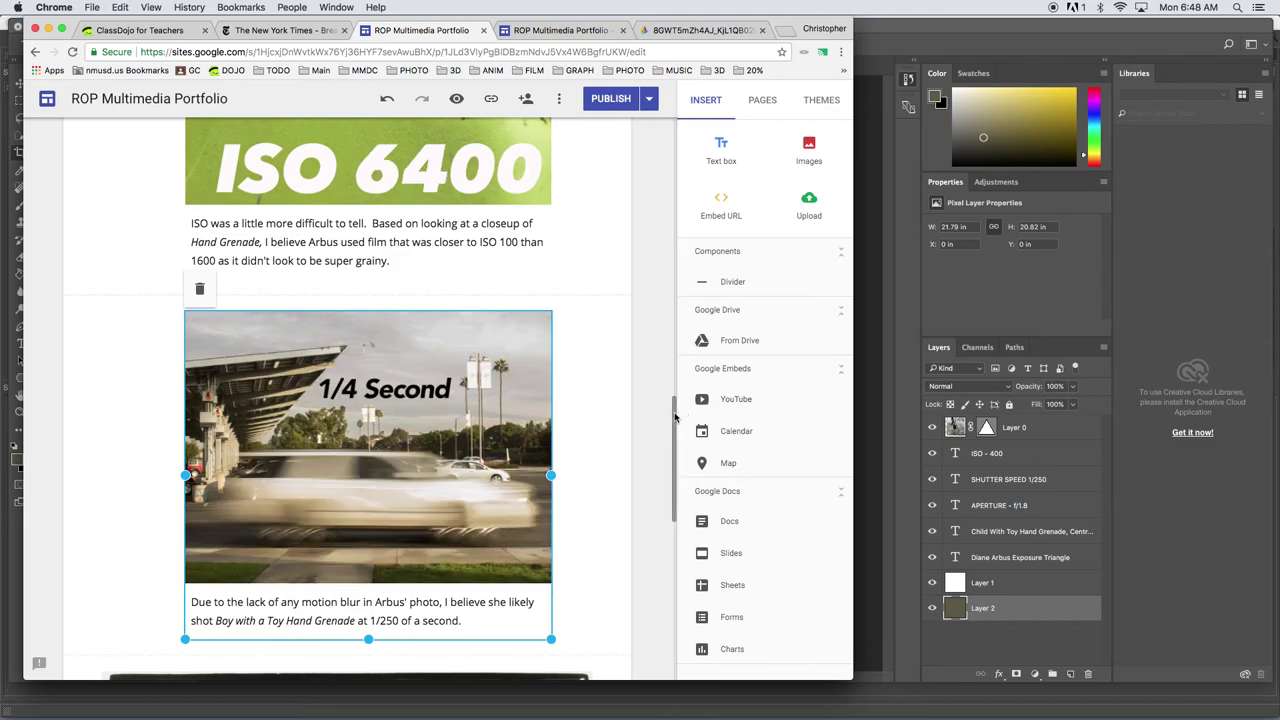
left_click_drag(677, 423, 665, 150)
left_click(443, 300)
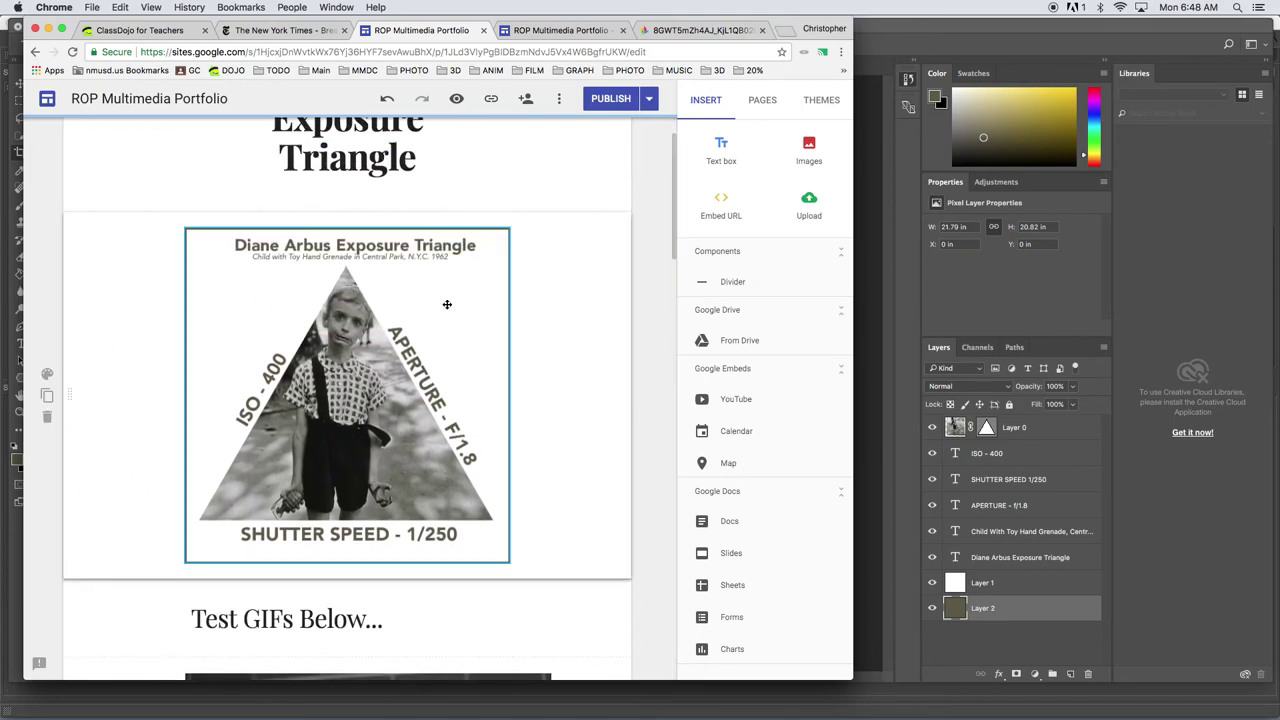
key("Delete")
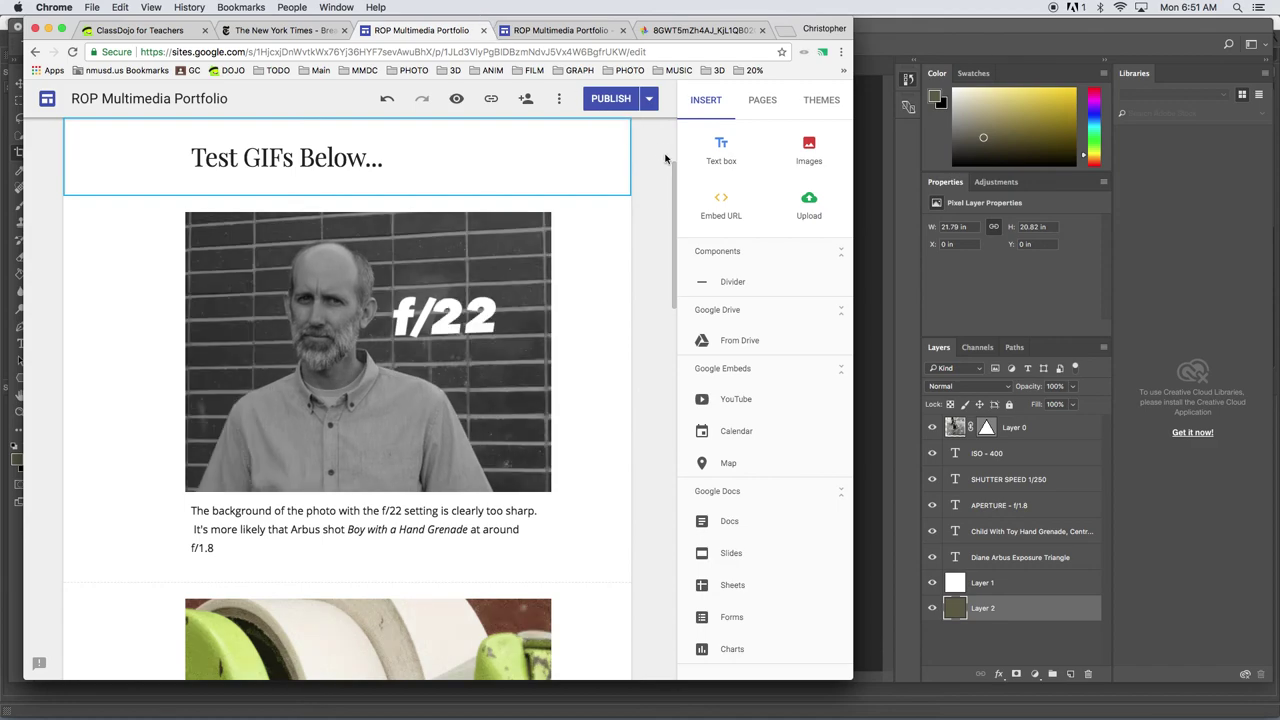
Insert DianeArbus_ExposureTriangle.jpg from Drive under the 'Test GIFs Below...' heading
scroll(668, 140, "up", 3)
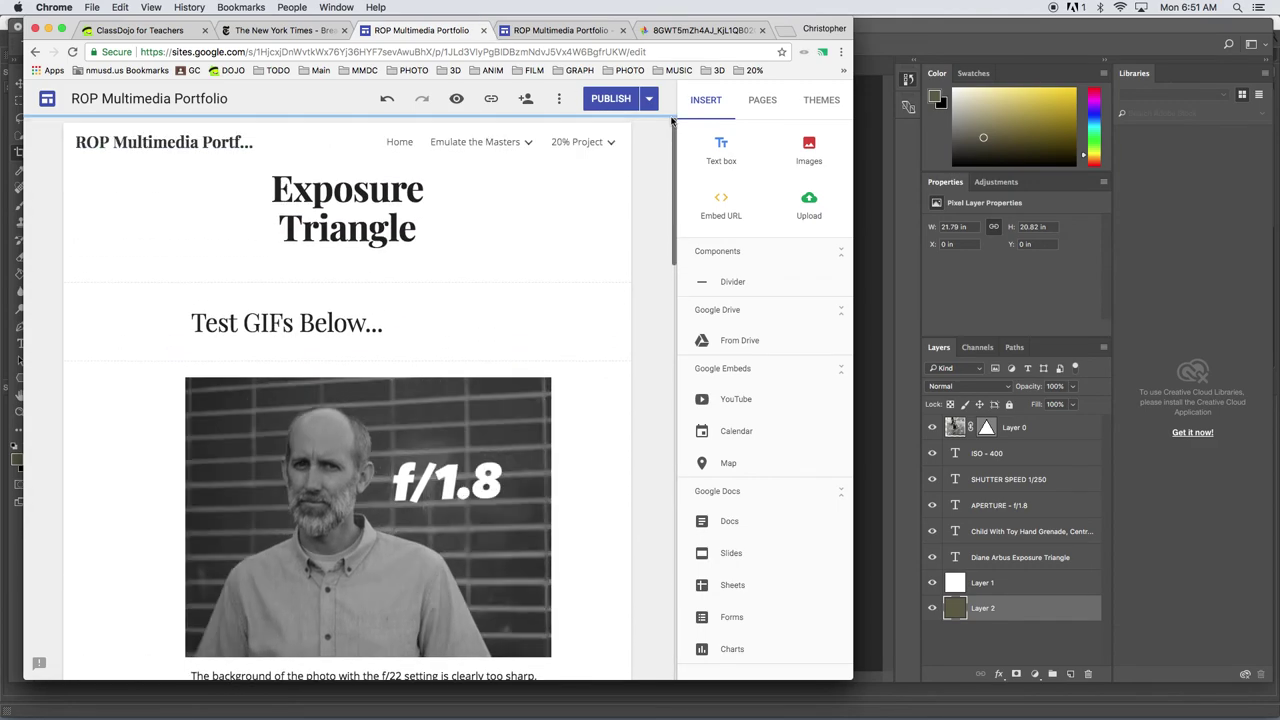
left_click(811, 148)
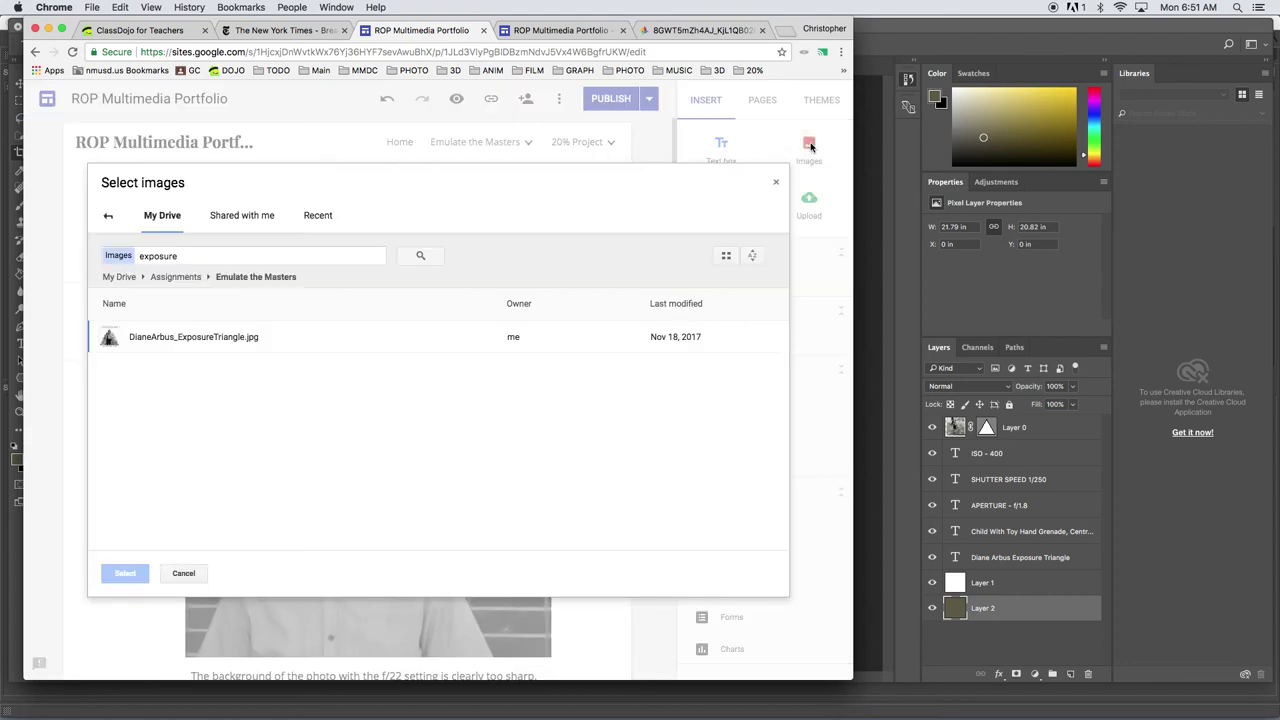
left_click(195, 343)
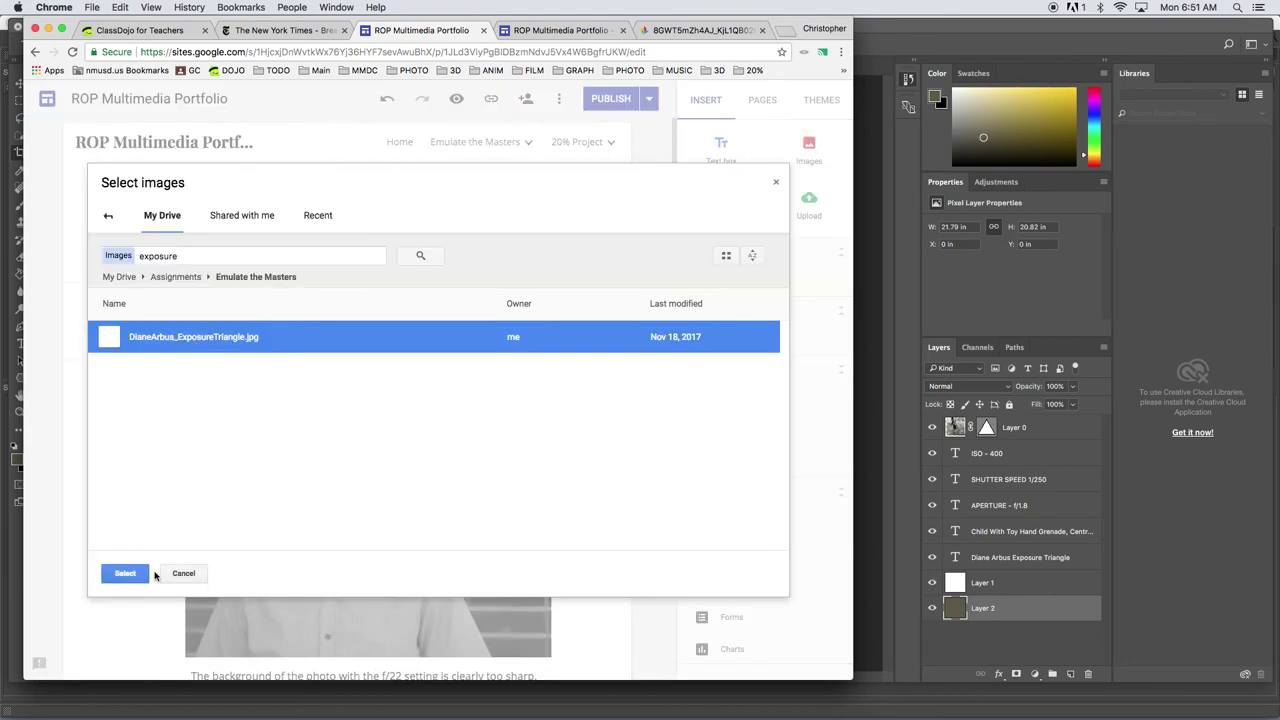
left_click(125, 573)
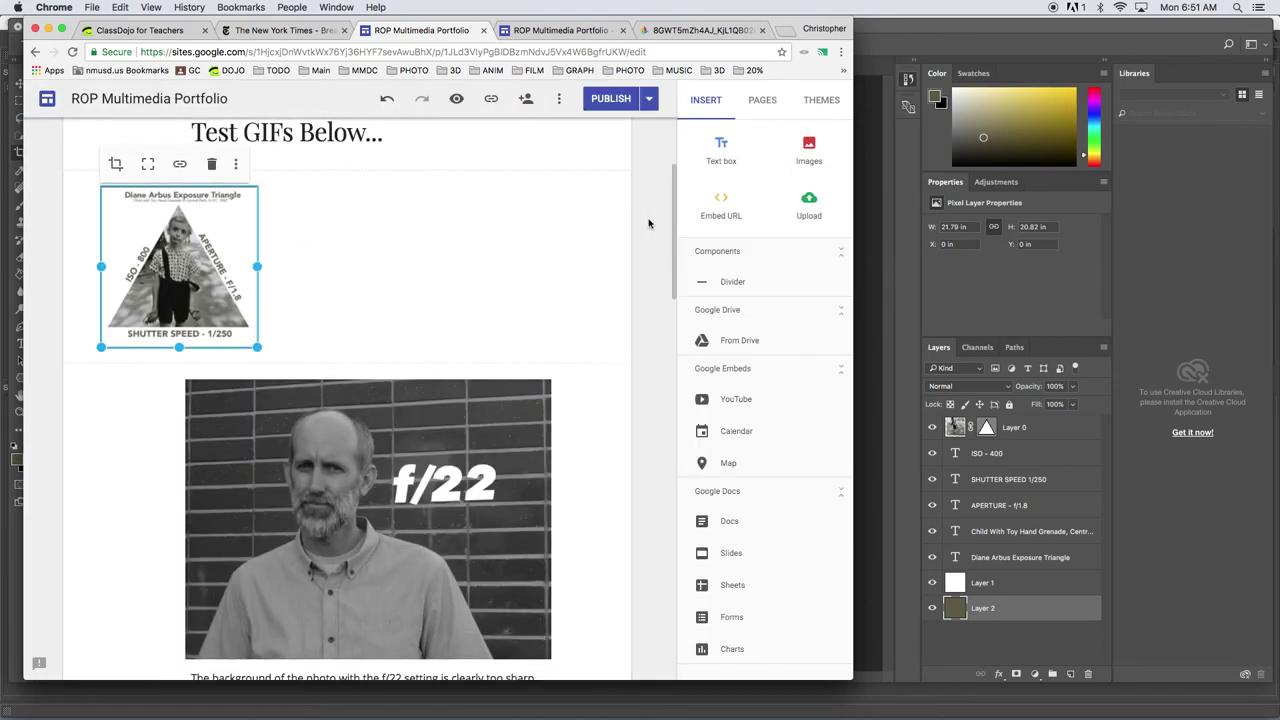
scroll(471, 264, "up", 3)
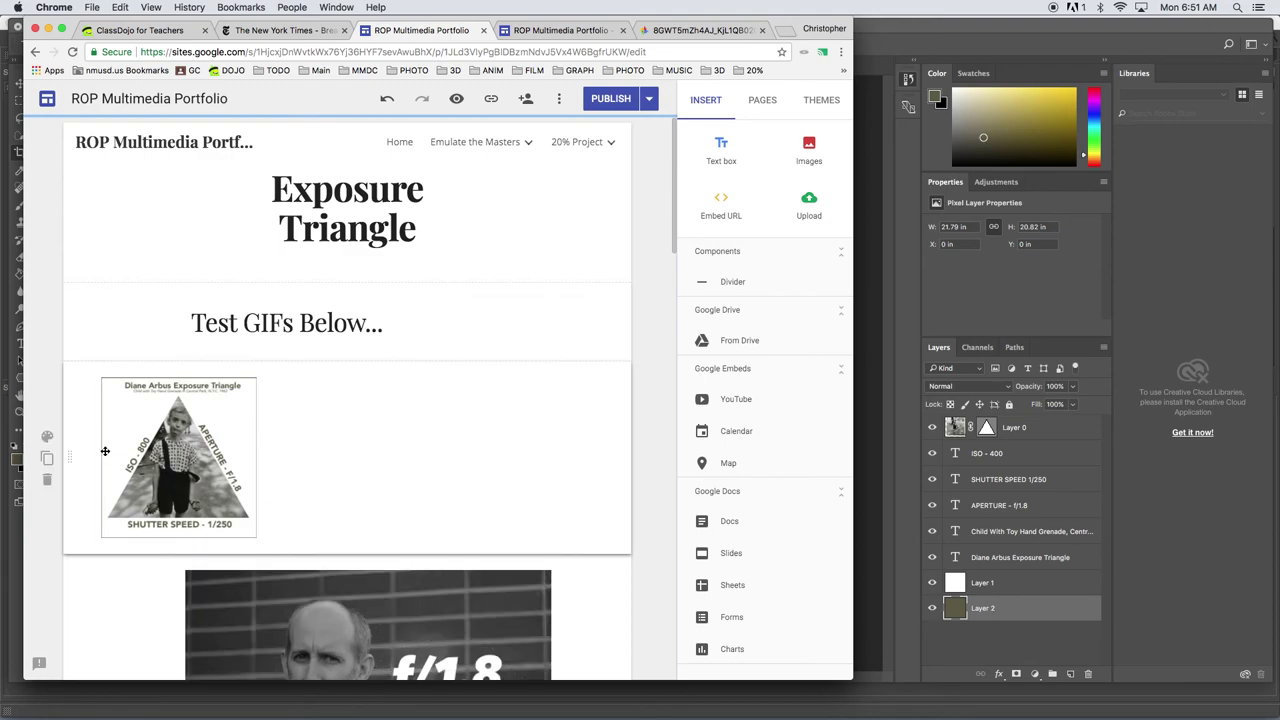
Drag the triangle image section above the 'Test GIFs Below...' heading and enlarge the image
left_click_drag(70, 451, 72, 310)
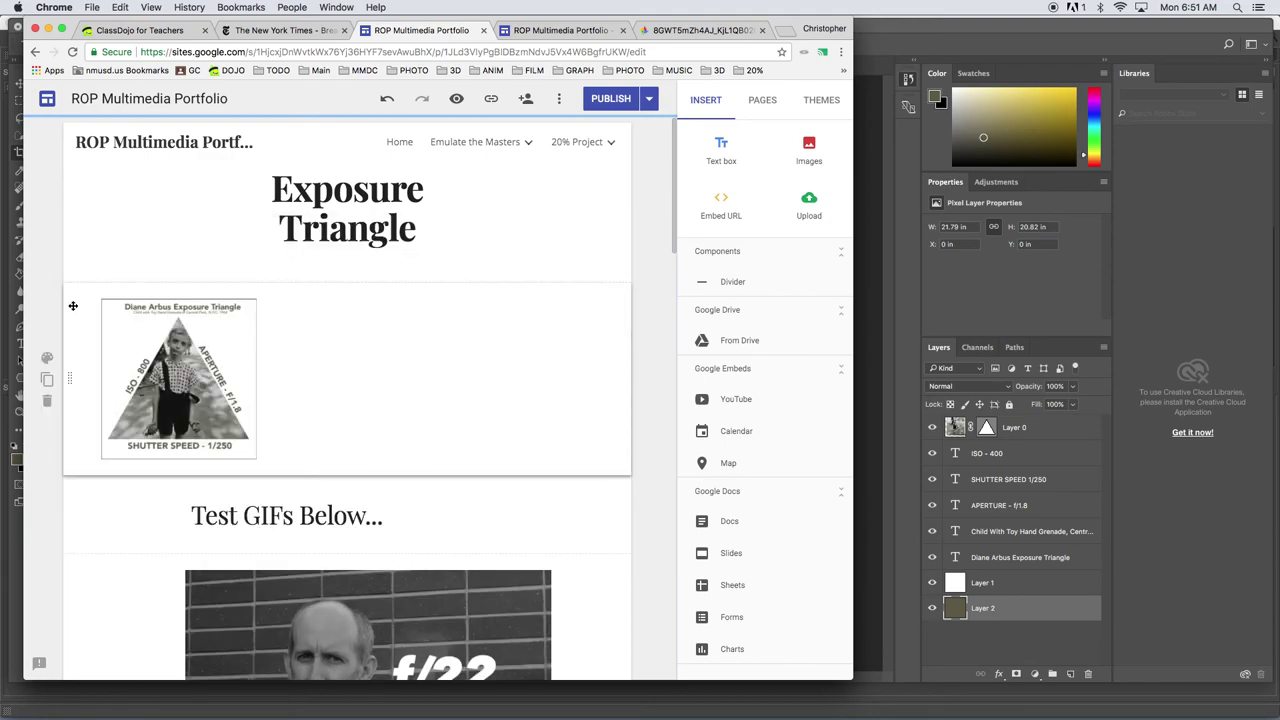
left_click(199, 335)
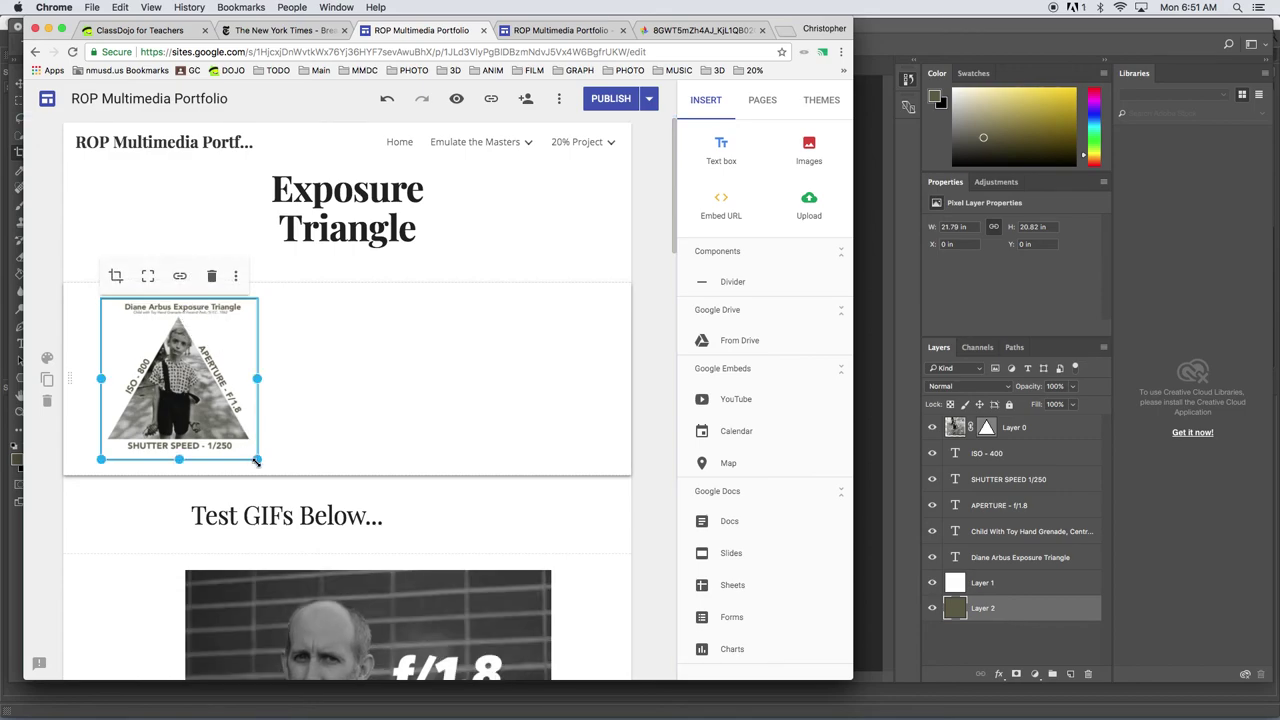
left_click_drag(257, 459, 510, 590)
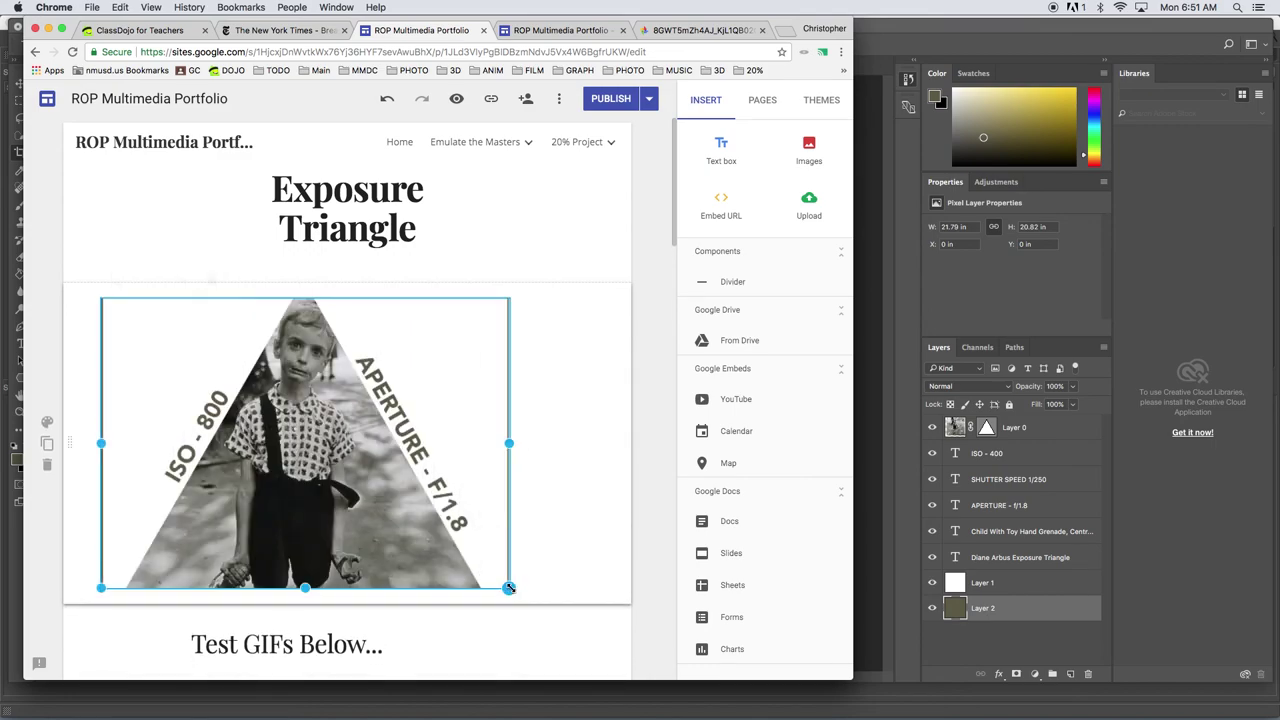
left_click_drag(405, 527, 295, 385)
left_click(482, 551)
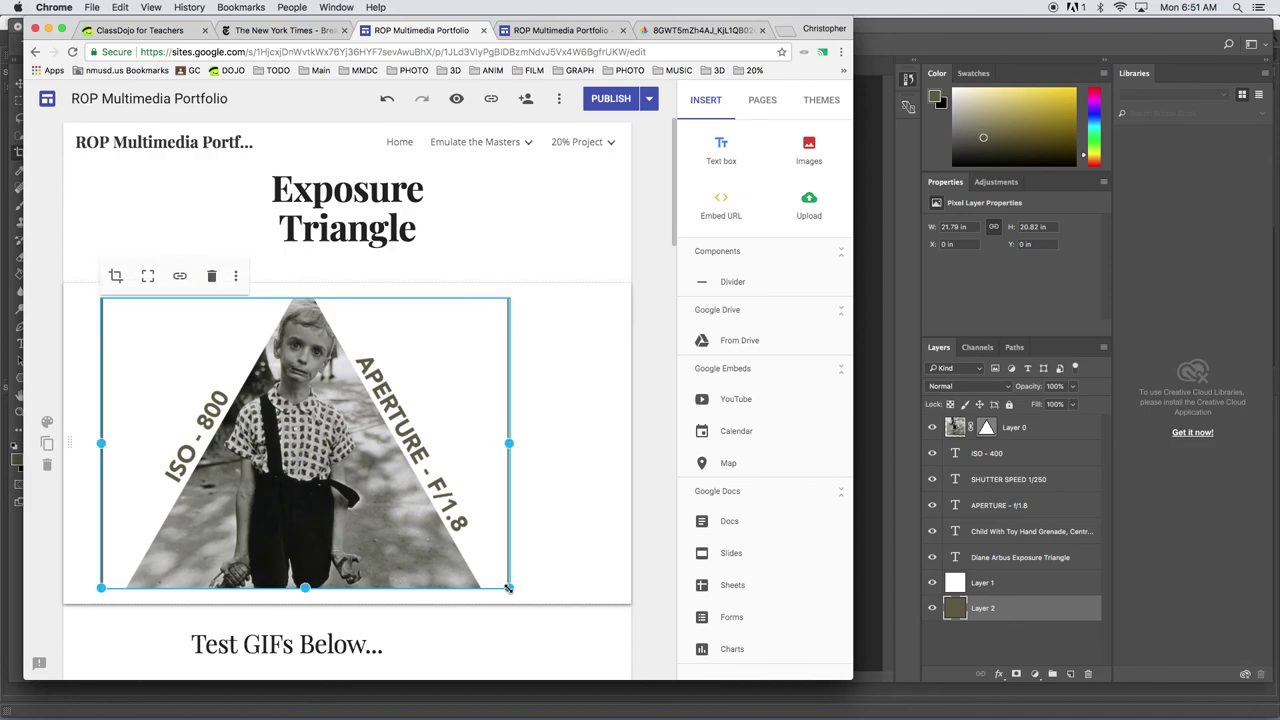
left_click_drag(508, 588, 509, 664)
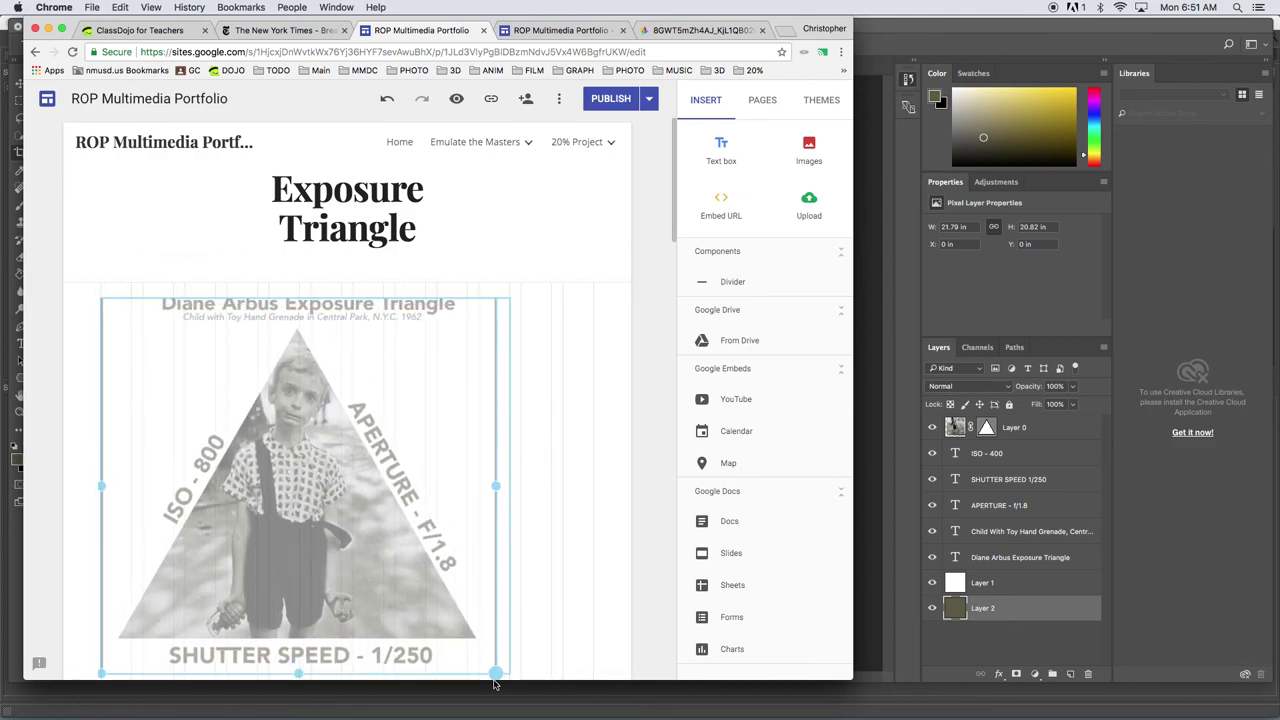
Widen the triangle image further and centre it within its section
left_click_drag(676, 241, 676, 292)
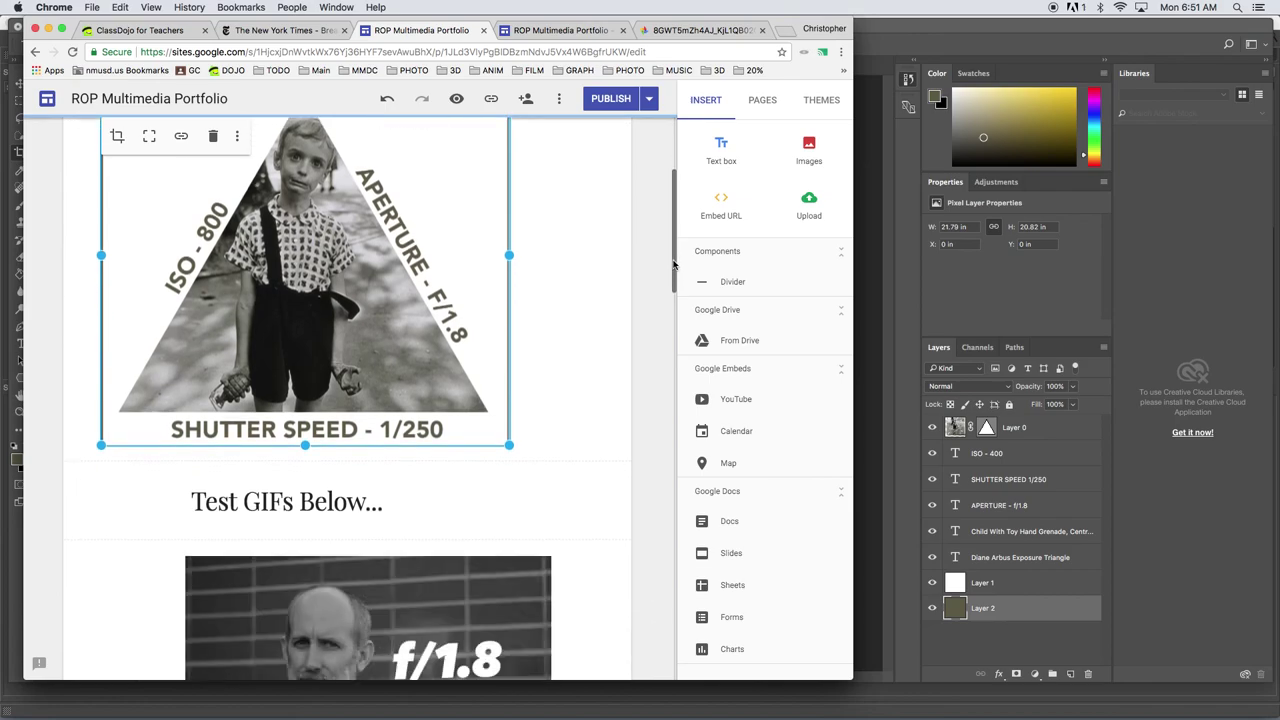
left_click(497, 437)
mouse_move(508, 446)
left_mouse_down()
mouse_move(523, 483)
mouse_move(510, 455)
left_mouse_up()
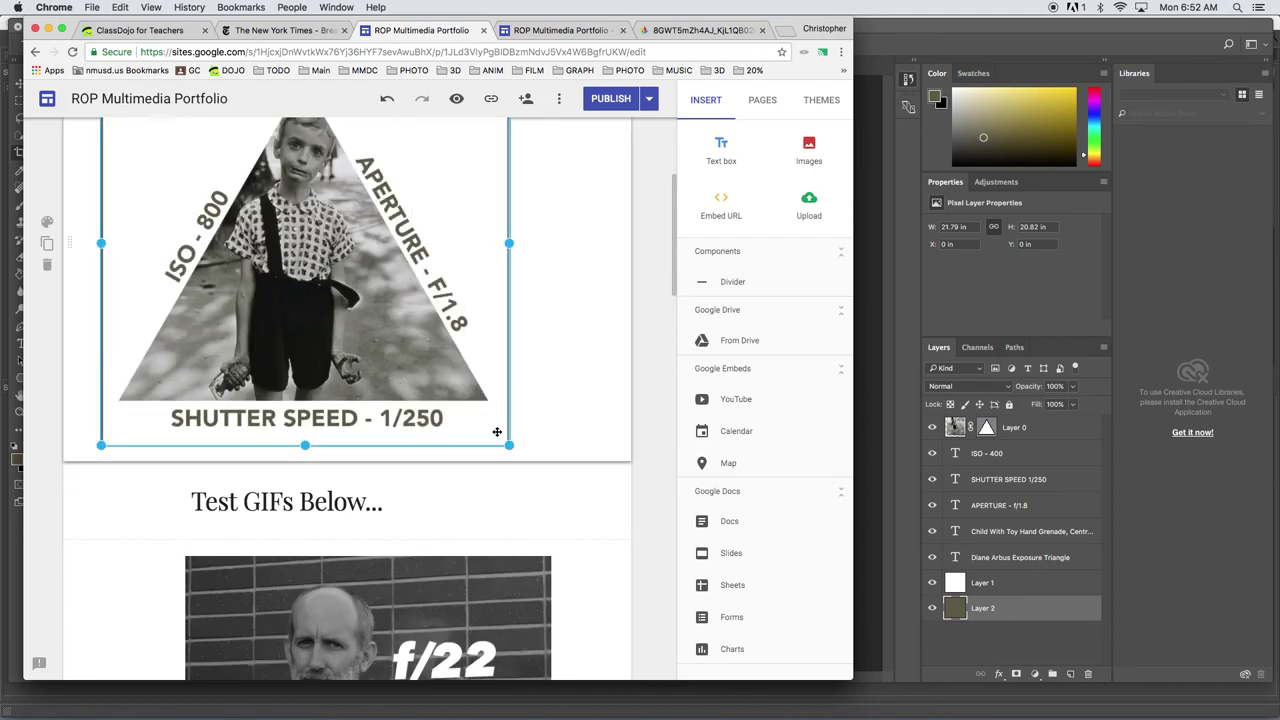
mouse_move(432, 378)
left_mouse_down()
mouse_move(451, 378)
mouse_move(432, 380)
left_mouse_up()
left_click(186, 443)
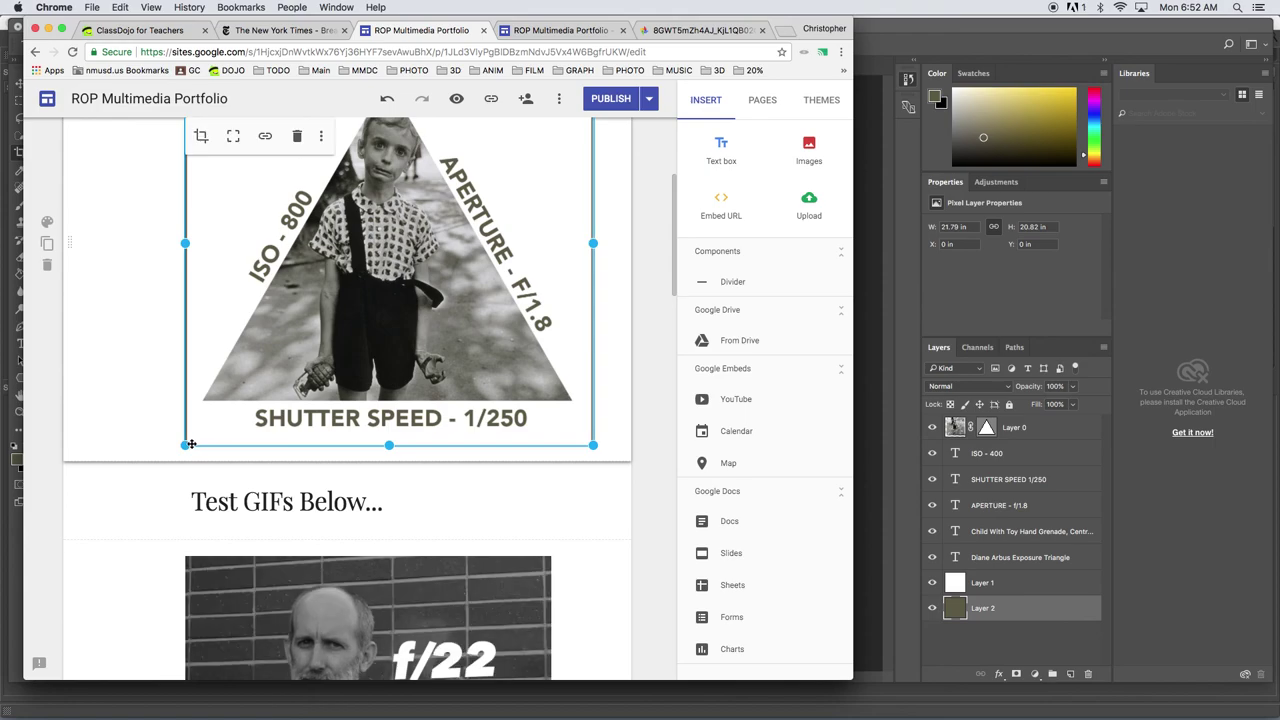
left_click_drag(186, 443, 337, 408)
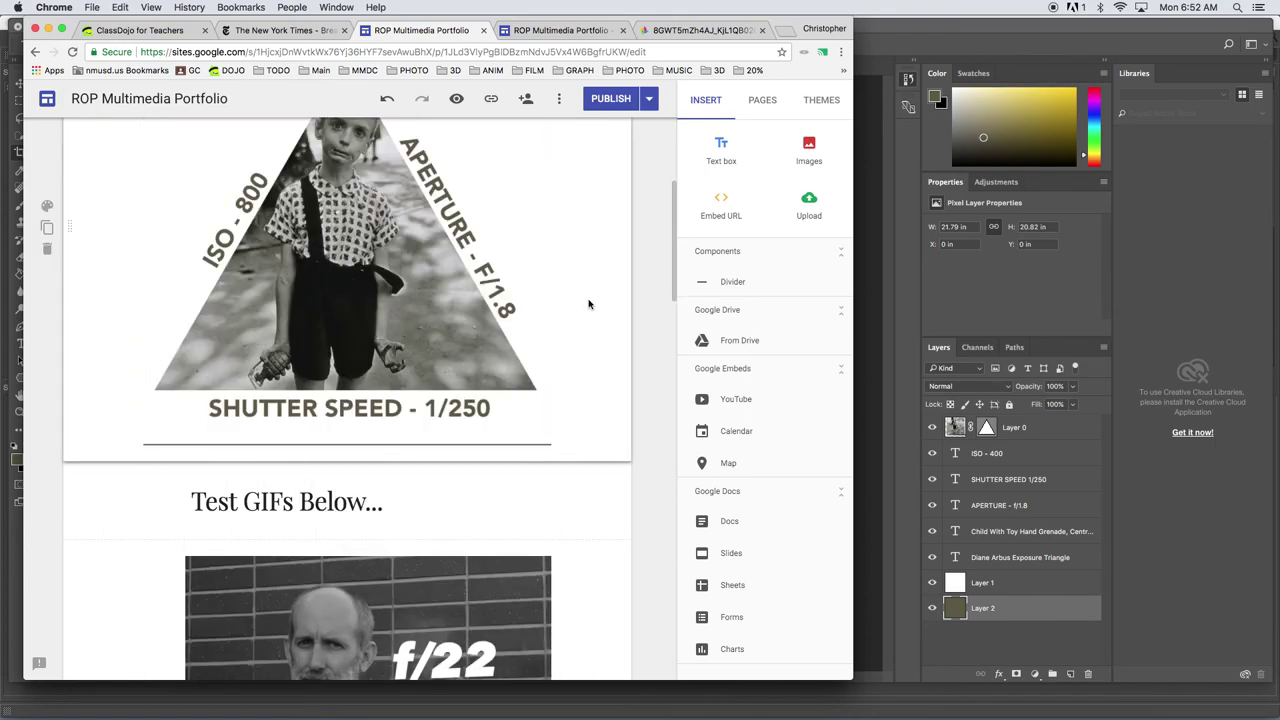
scroll(660, 235, "up", 4)
Uncrop the exposure-triangle image to reveal its title, subtitle and border, then deselect it
left_click(384, 352)
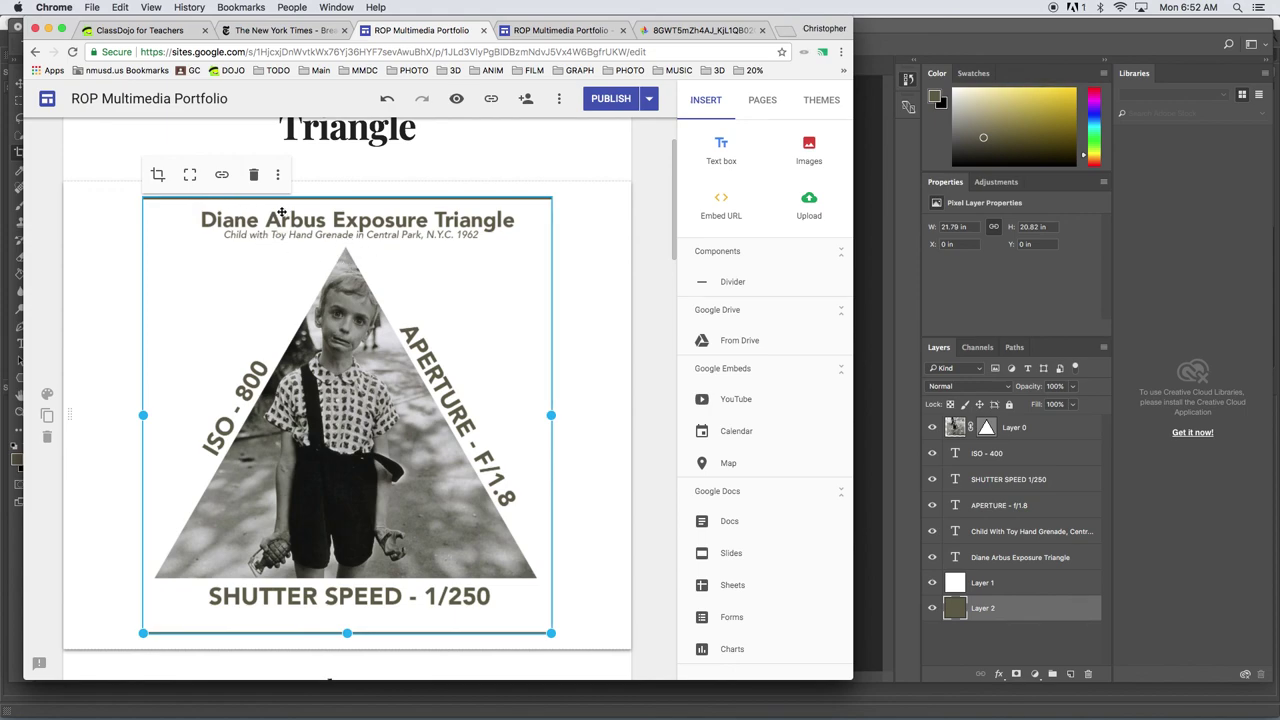
left_click(189, 176)
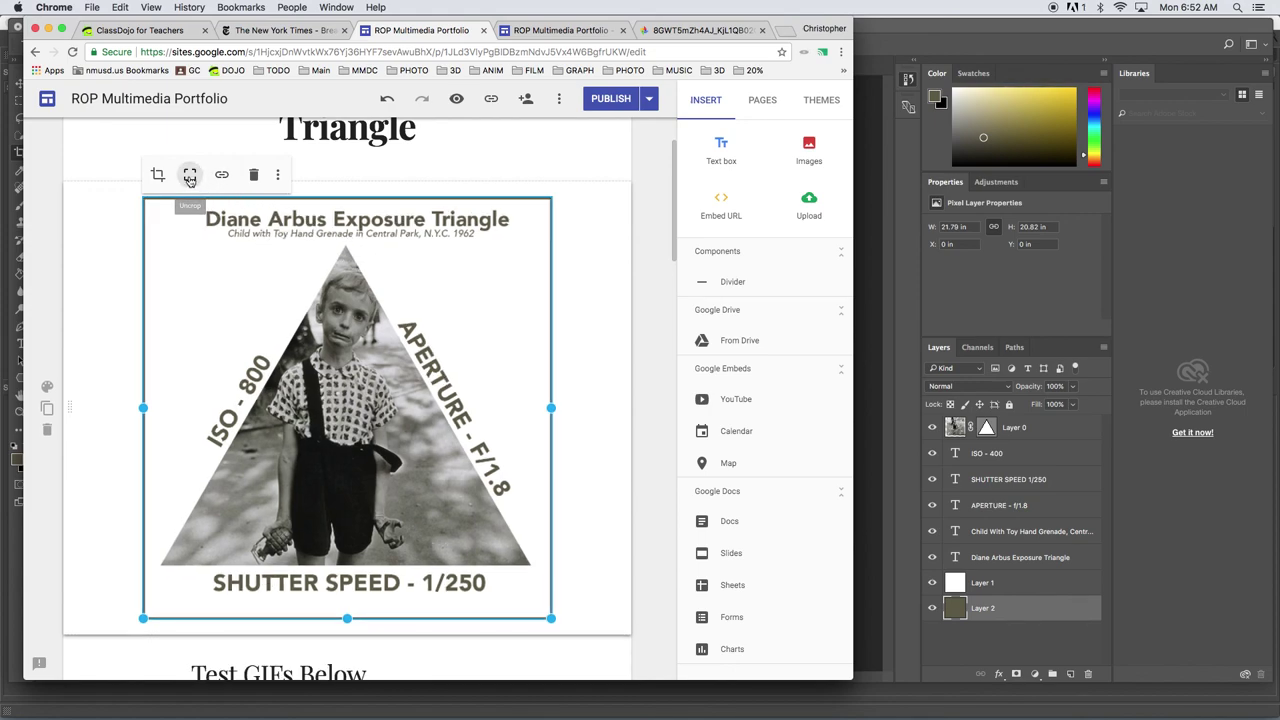
left_click(592, 315)
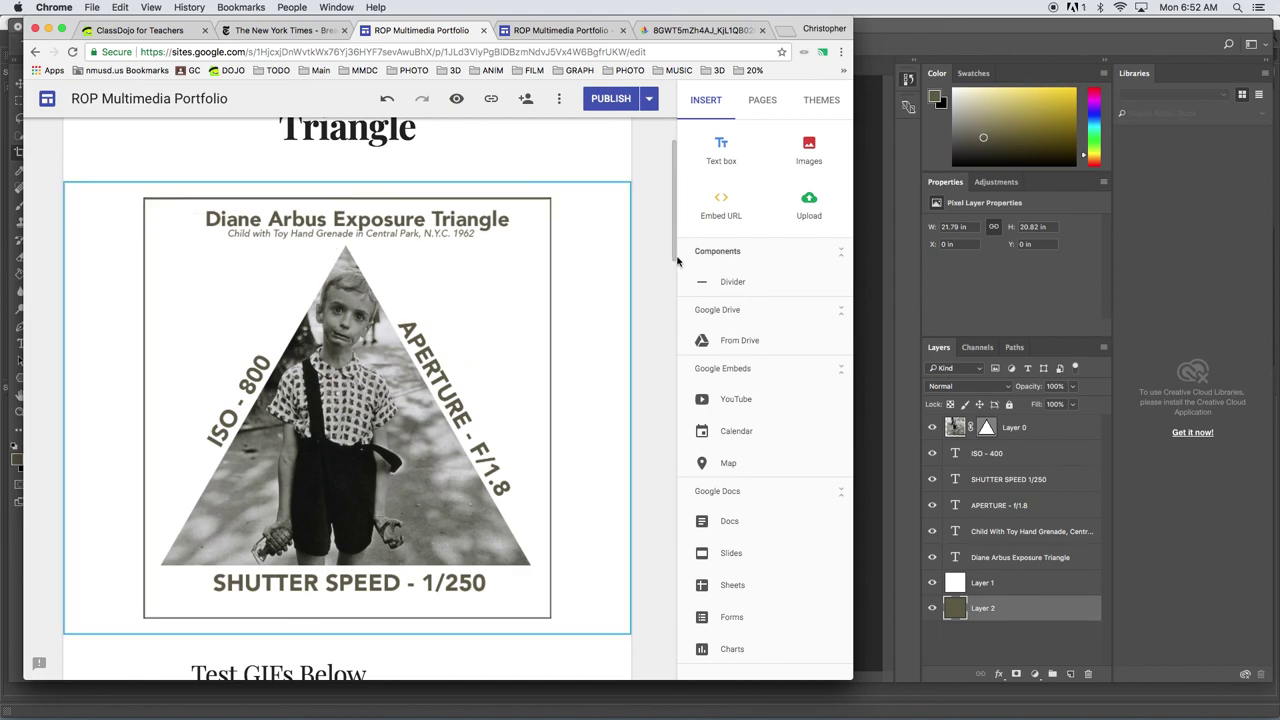
scroll(672, 270, "down", 2)
left_click_drag(672, 270, 656, 210)
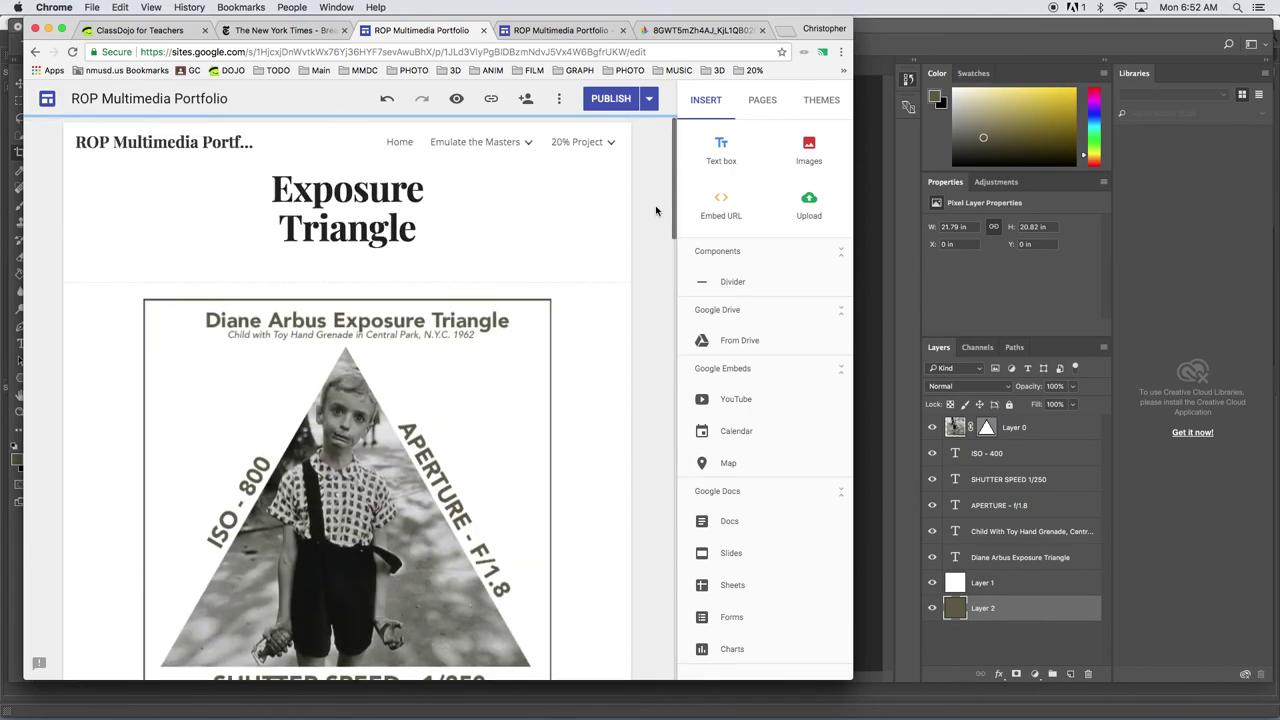
scroll(655, 218, "down", 5)
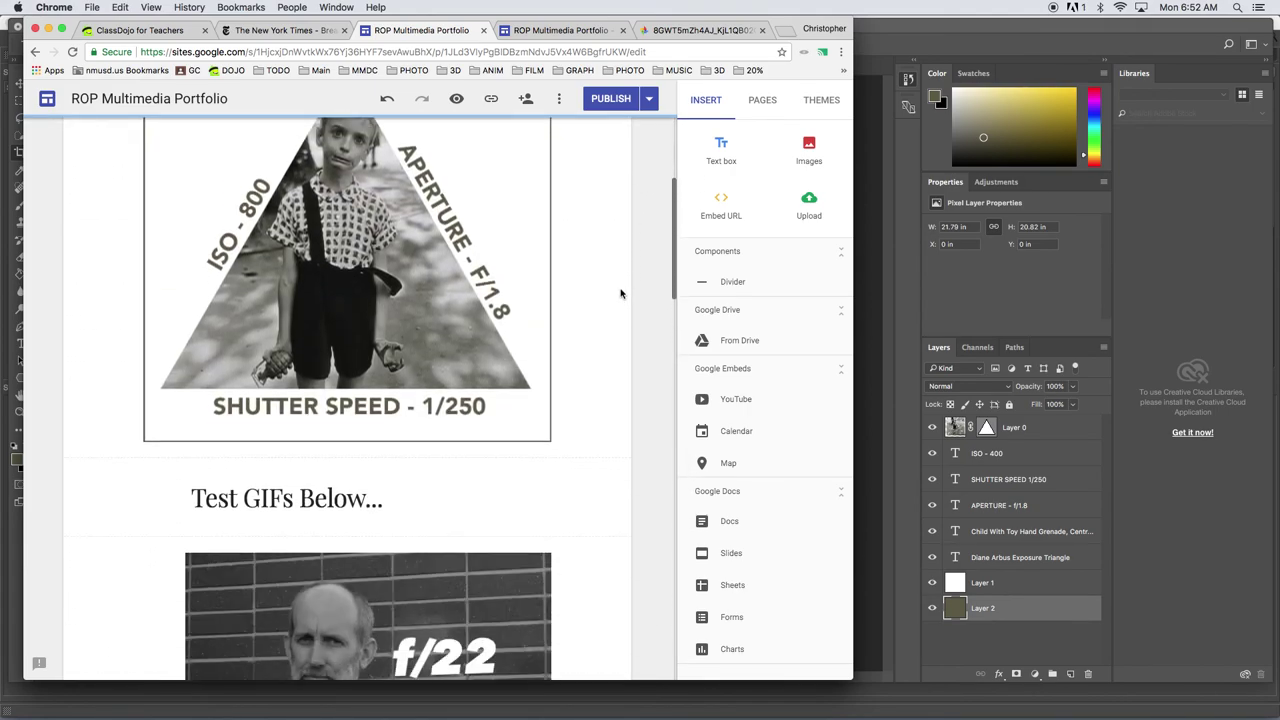
scroll(620, 293, "down", 1)
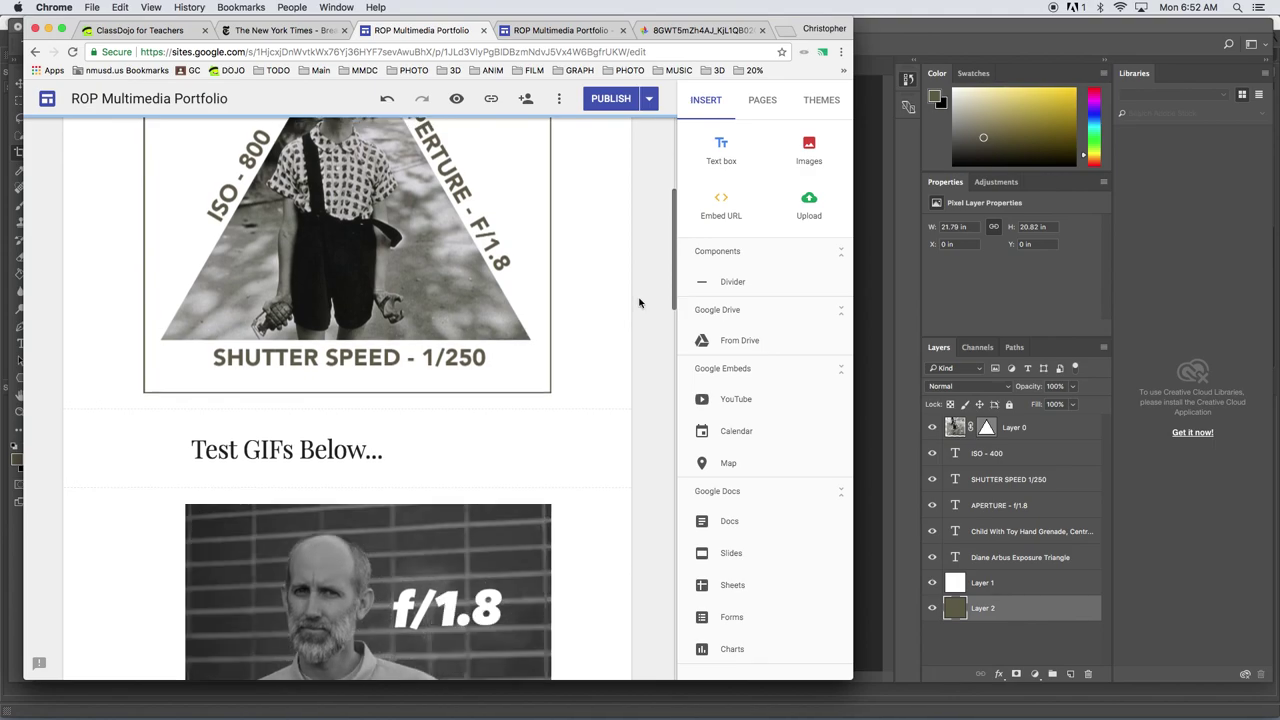
left_click_drag(673, 308, 675, 362)
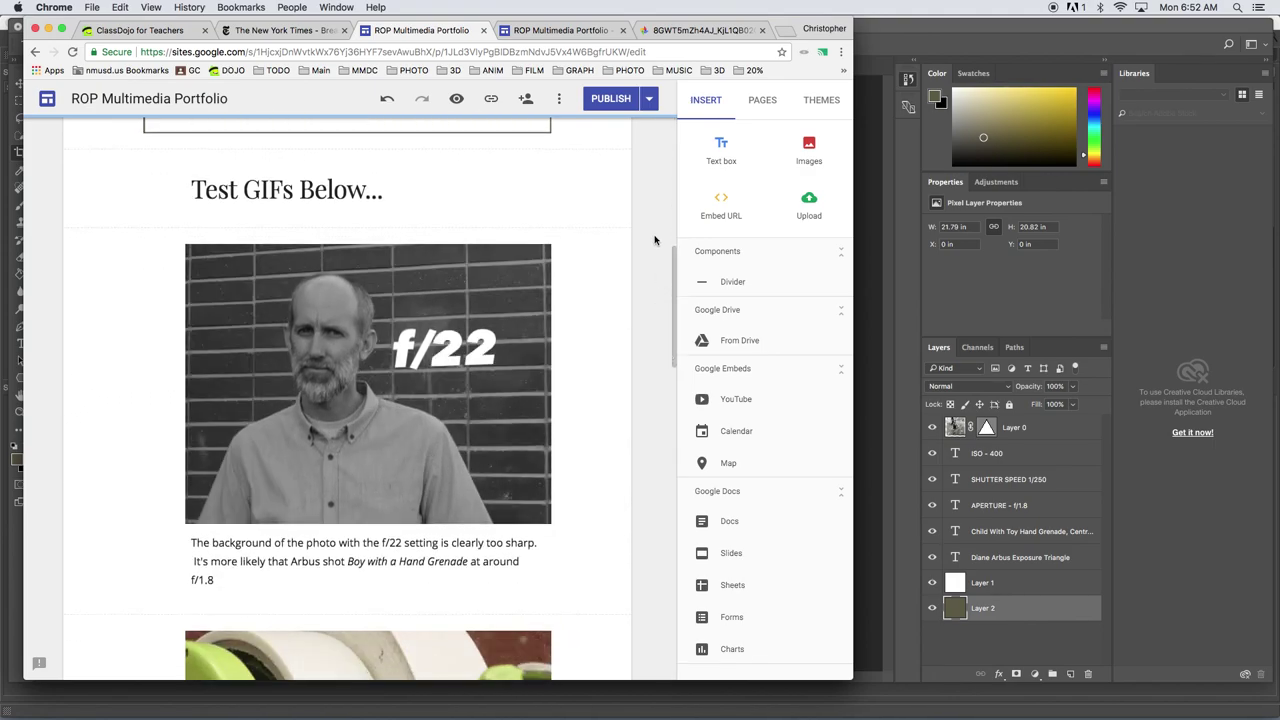